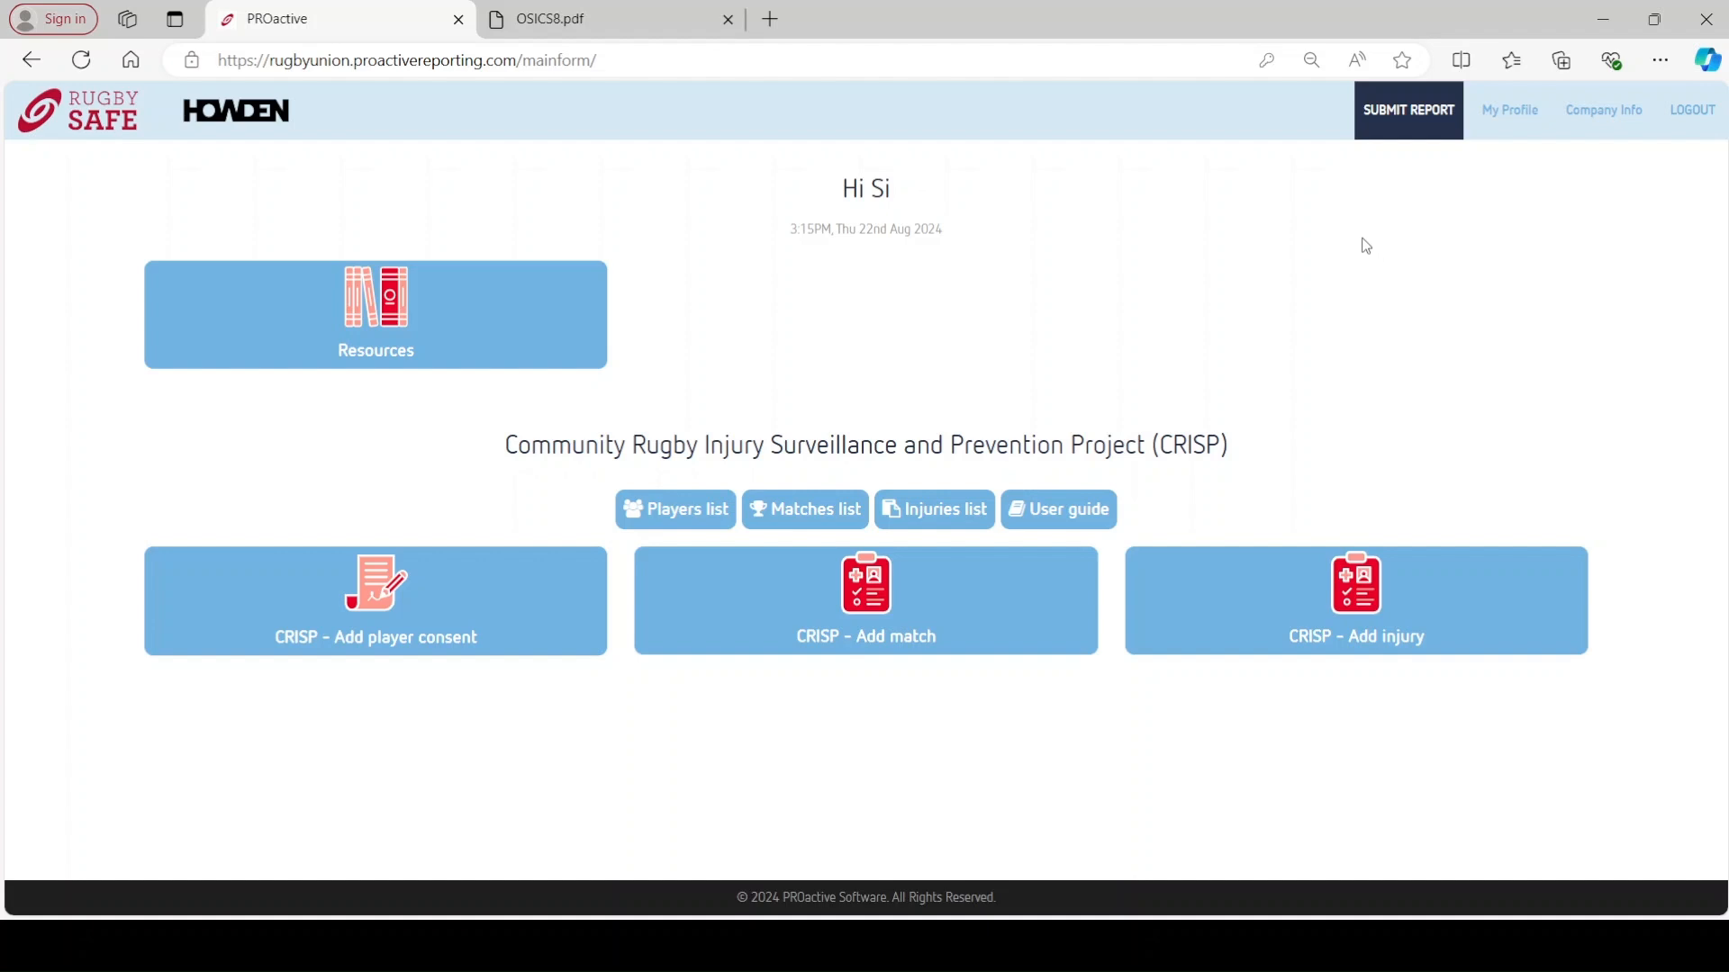
- Open a blank Testing Group player consent form, checking and closing its sharing options
{"action": "left_click", "coordinate": [1420, 126]}
{"action": "left_click", "coordinate": [454, 580]}
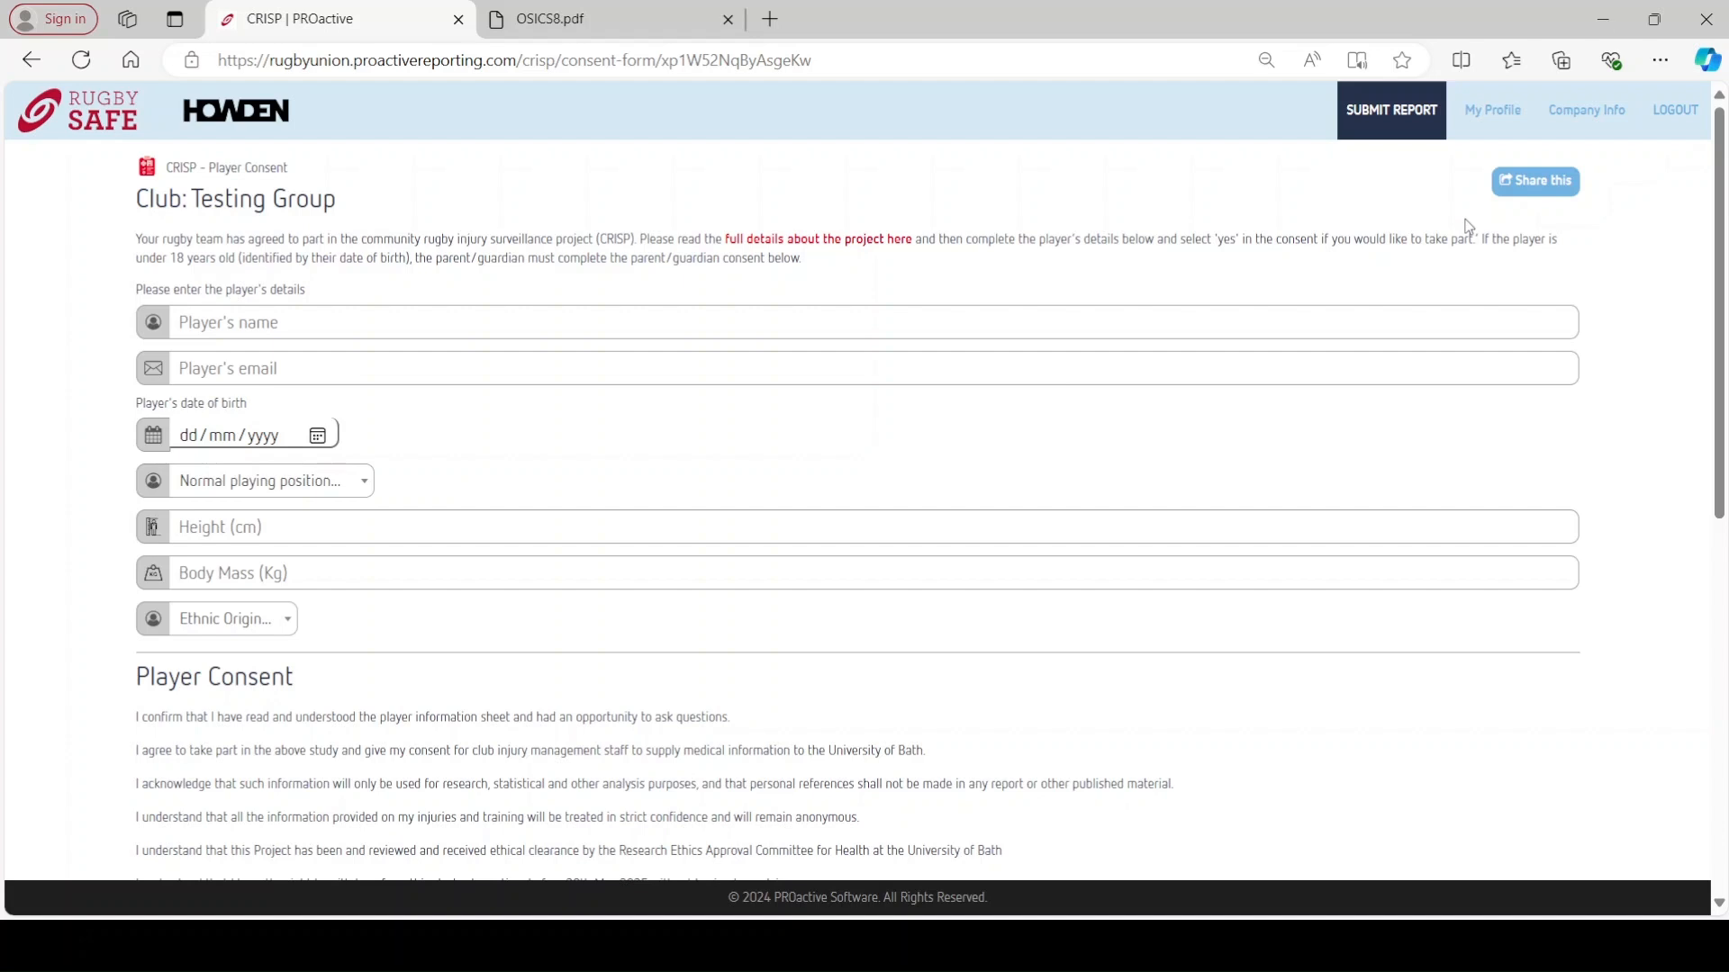
{"action": "left_click", "coordinate": [1528, 192]}
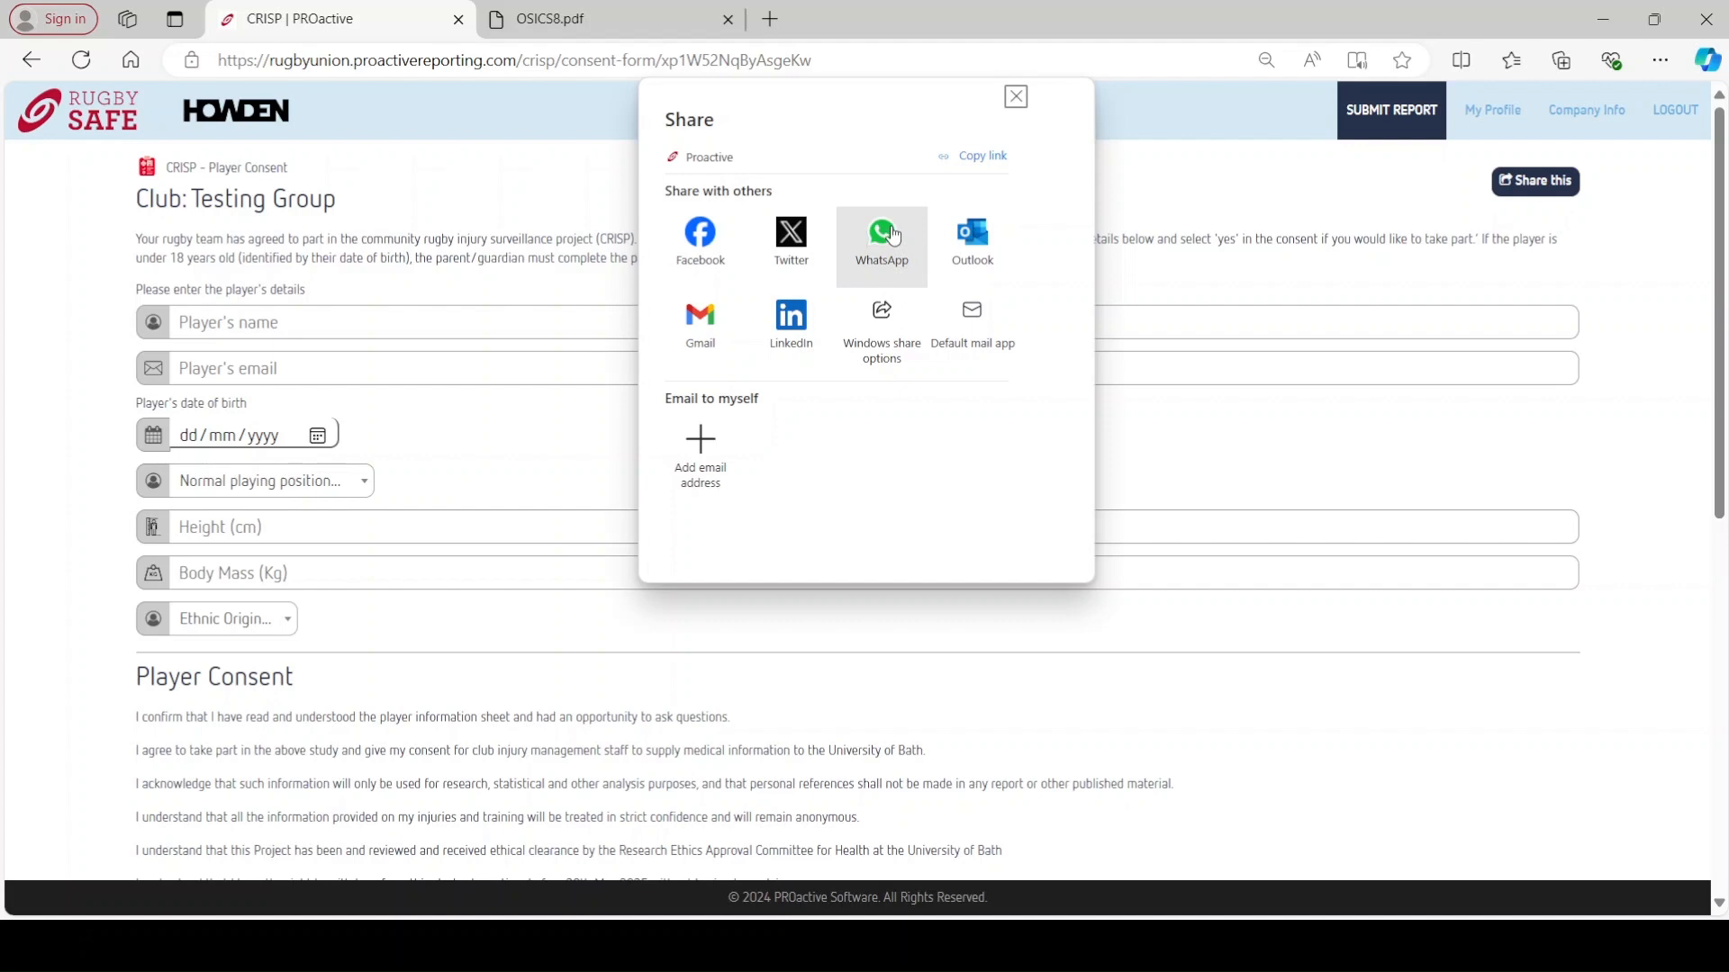
{"action": "left_click", "coordinate": [1016, 97]}
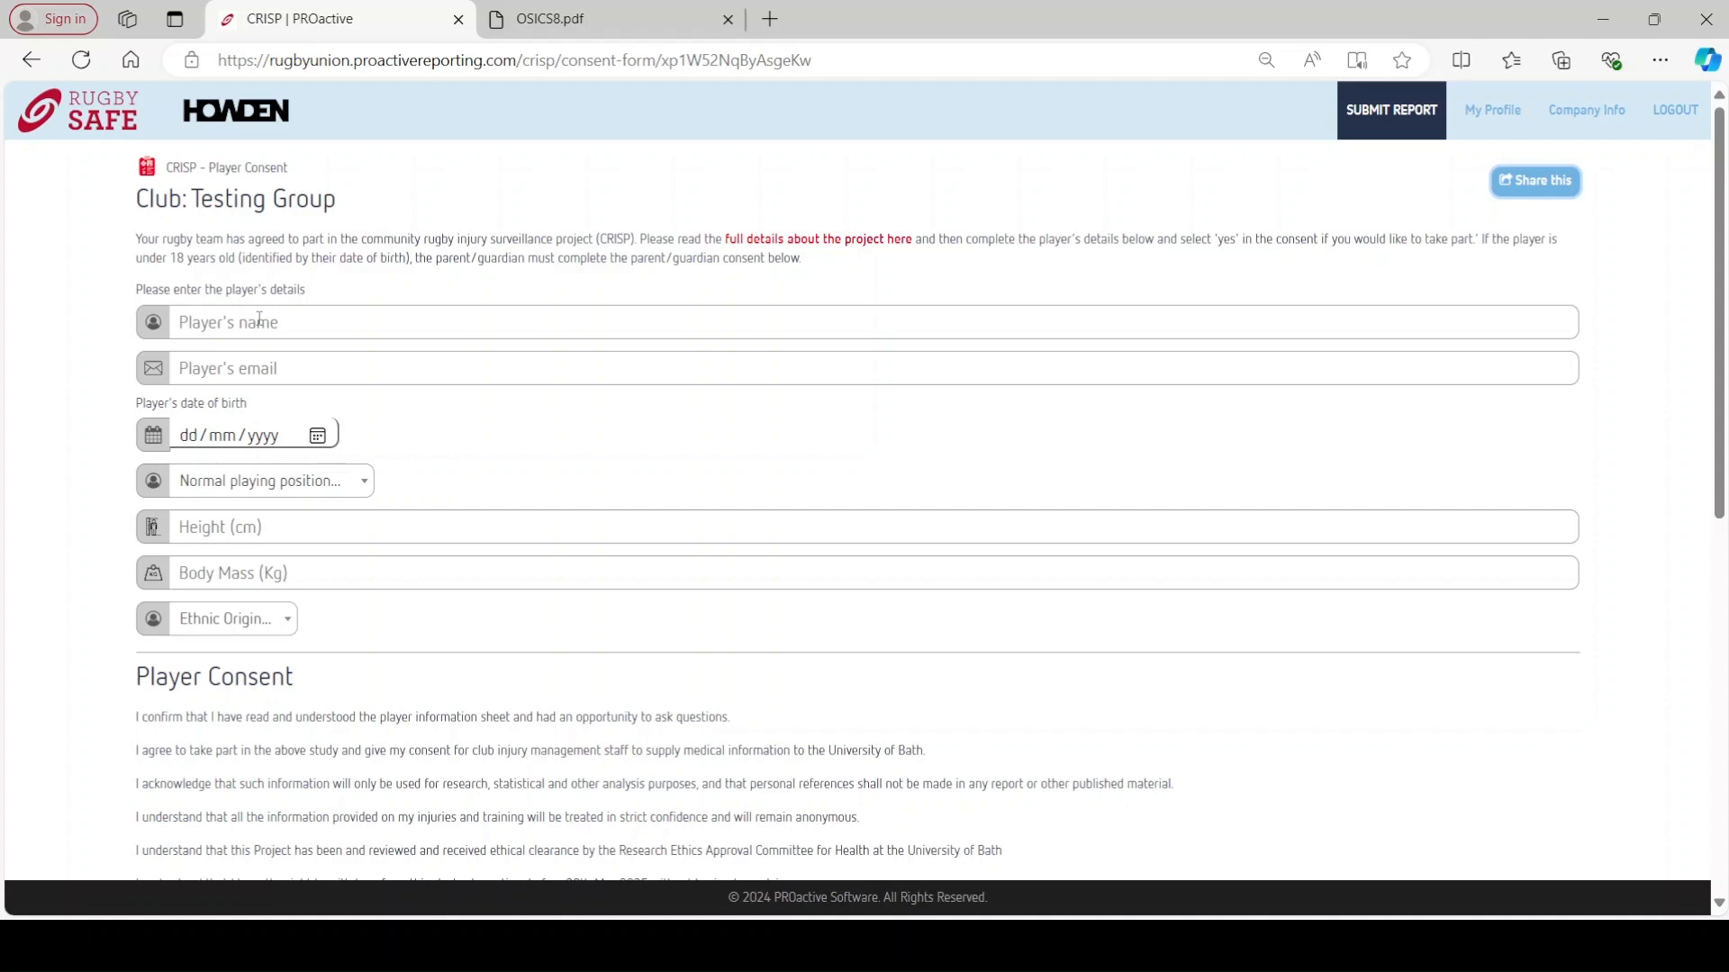
- Enter the player's name and email, birth date 22/02/2002, Second Row, 198 cm, 100 kg, and consent Yes
{"action": "left_click", "coordinate": [259, 322]}
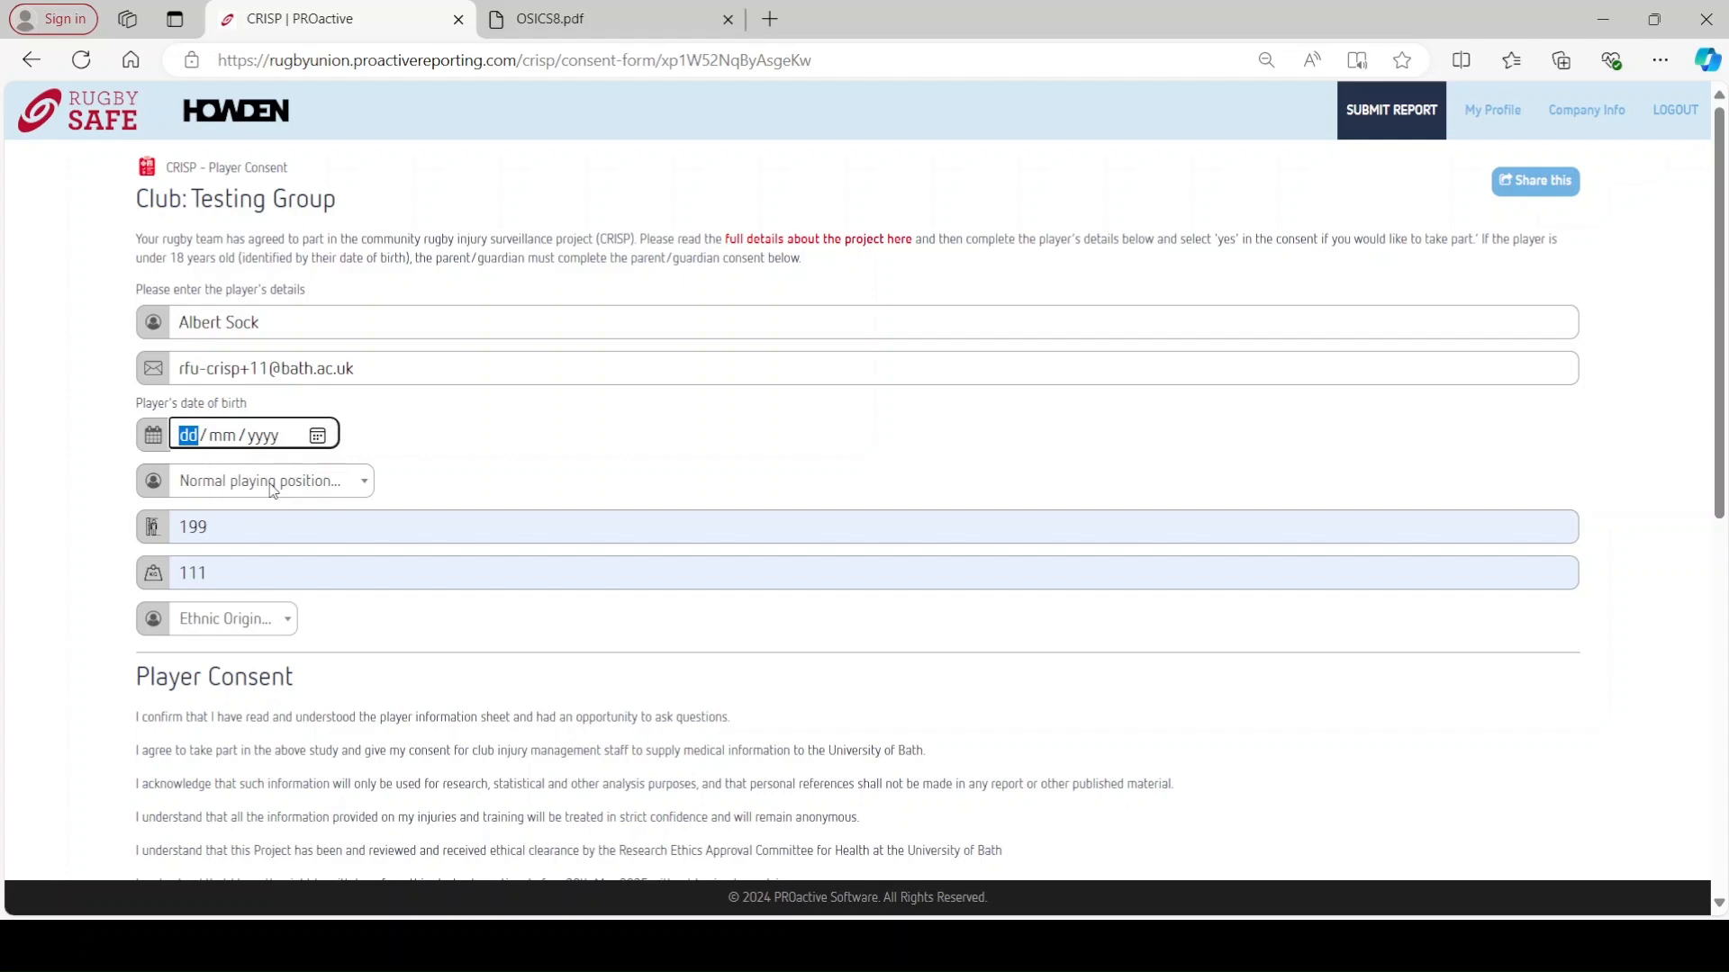
{"action": "left_click_drag", "start_coordinate": [211, 574], "coordinate": [180, 578]}
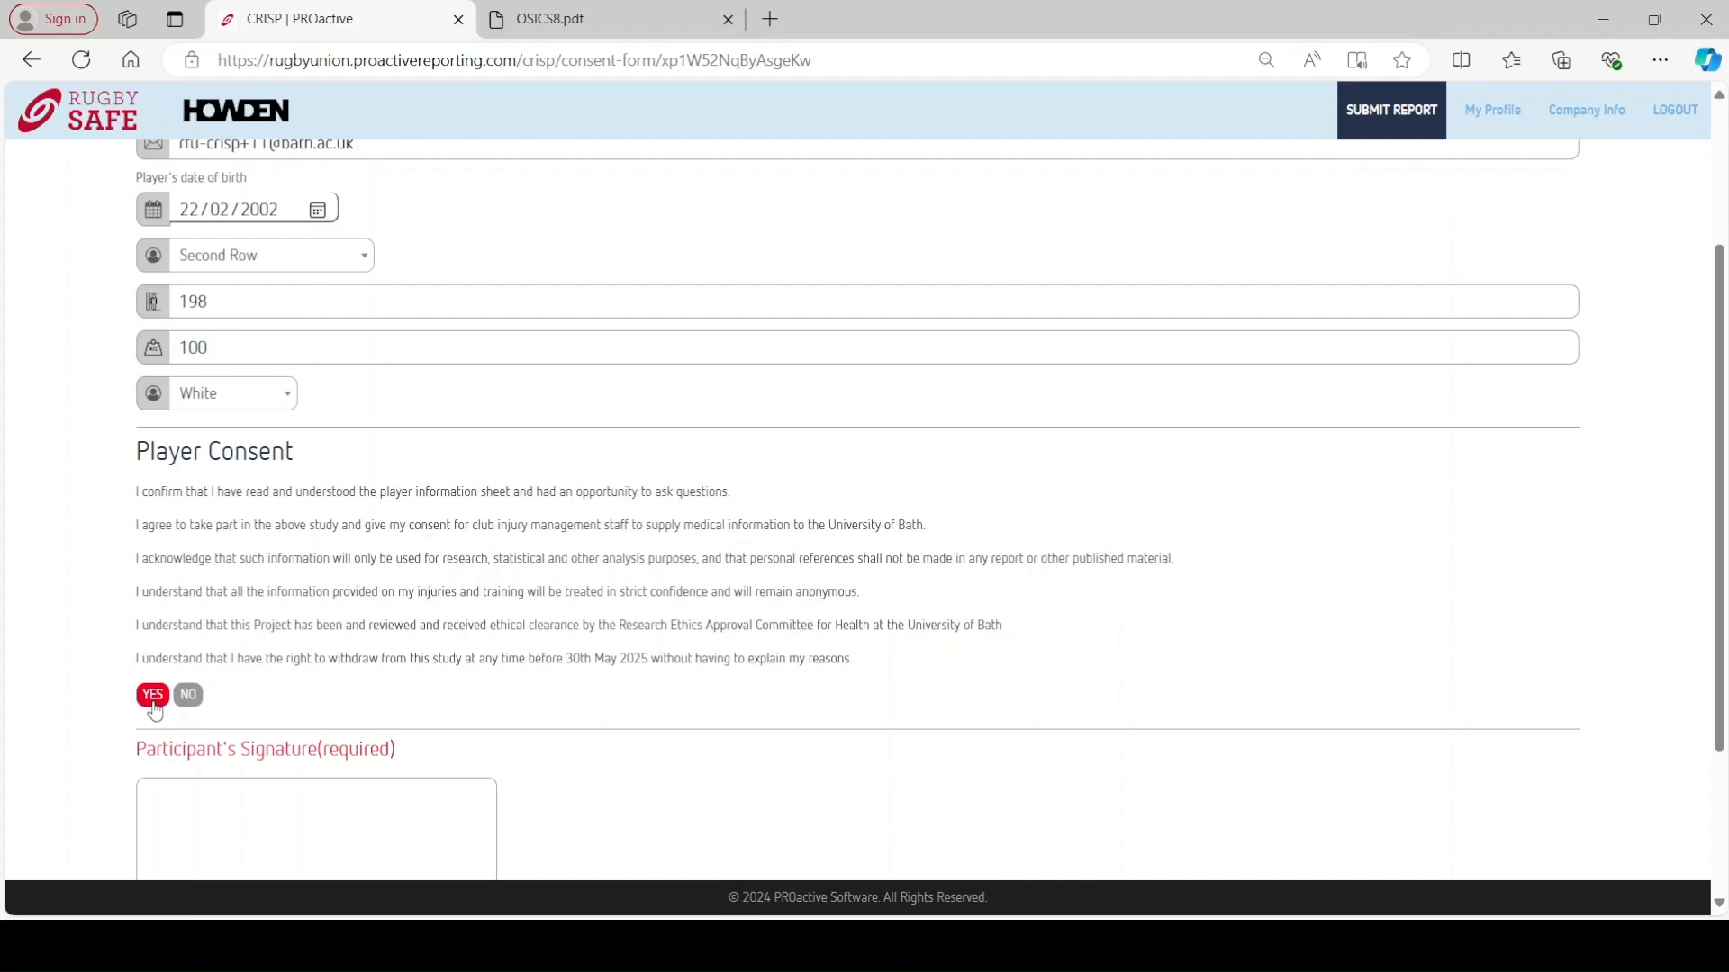
{"action": "scroll", "coordinate": [840, 251], "scroll_direction": "up", "scroll_amount": 3}
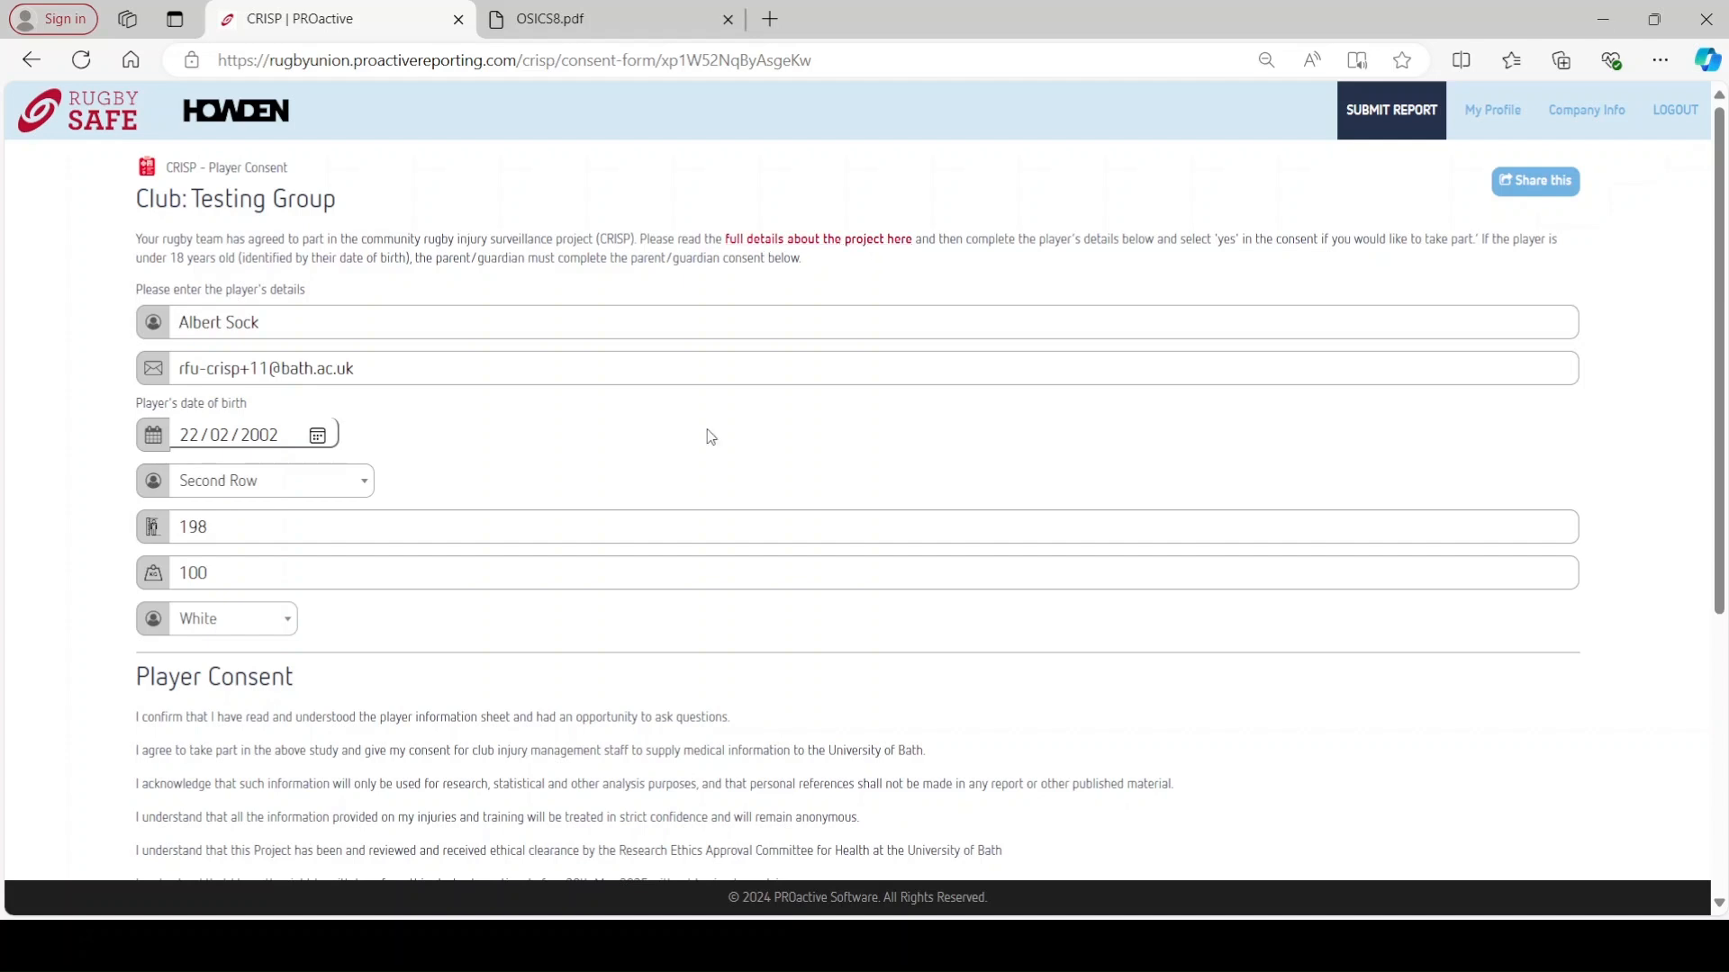
{"action": "scroll", "coordinate": [711, 437], "scroll_direction": "down", "scroll_amount": 4}
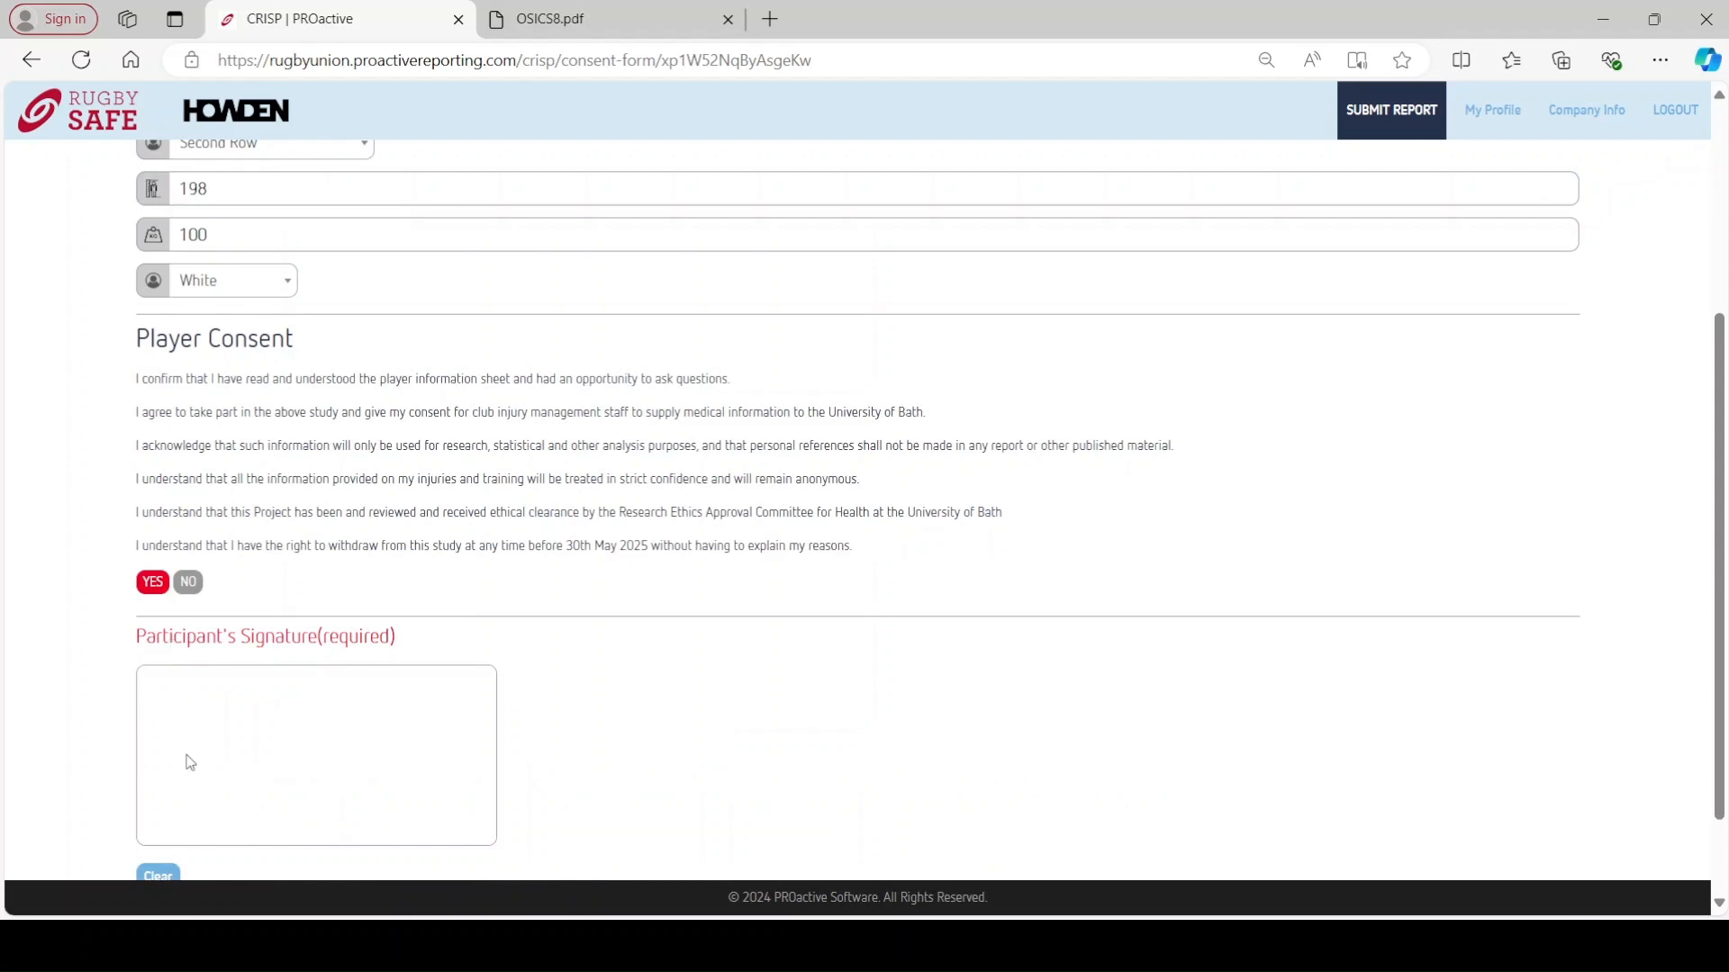
- Draw the player's signature in the consent form's signature box
{"action": "left_click_drag", "start_coordinate": [184, 711], "coordinate": [171, 786]}
{"action": "mouse_move", "coordinate": [177, 720]}
{"action": "left_mouse_down"}
{"action": "mouse_move", "coordinate": [228, 783]}
{"action": "mouse_move", "coordinate": [220, 747]}
{"action": "mouse_move", "coordinate": [243, 797]}
{"action": "left_mouse_up"}
{"action": "left_click", "coordinate": [348, 756]}
{"action": "scroll", "coordinate": [301, 792], "scroll_direction": "down", "scroll_amount": 2}
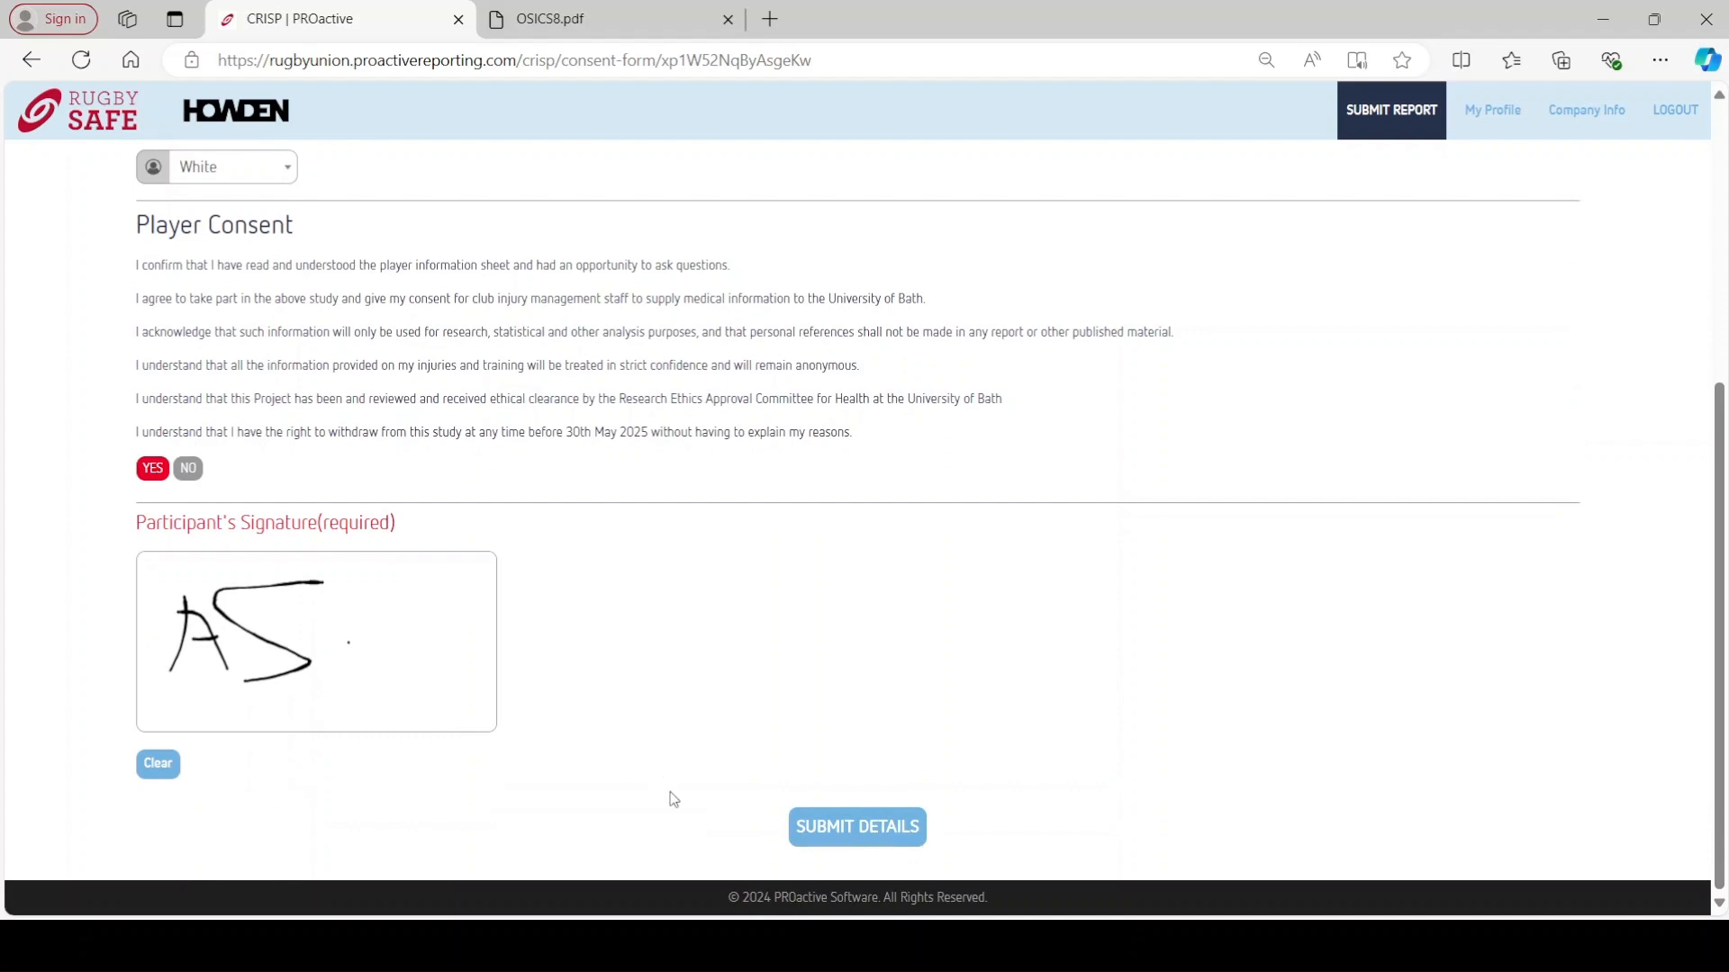
- Submit the consent details and check the new Second Row player in the Players list
{"action": "left_click", "coordinate": [840, 825]}
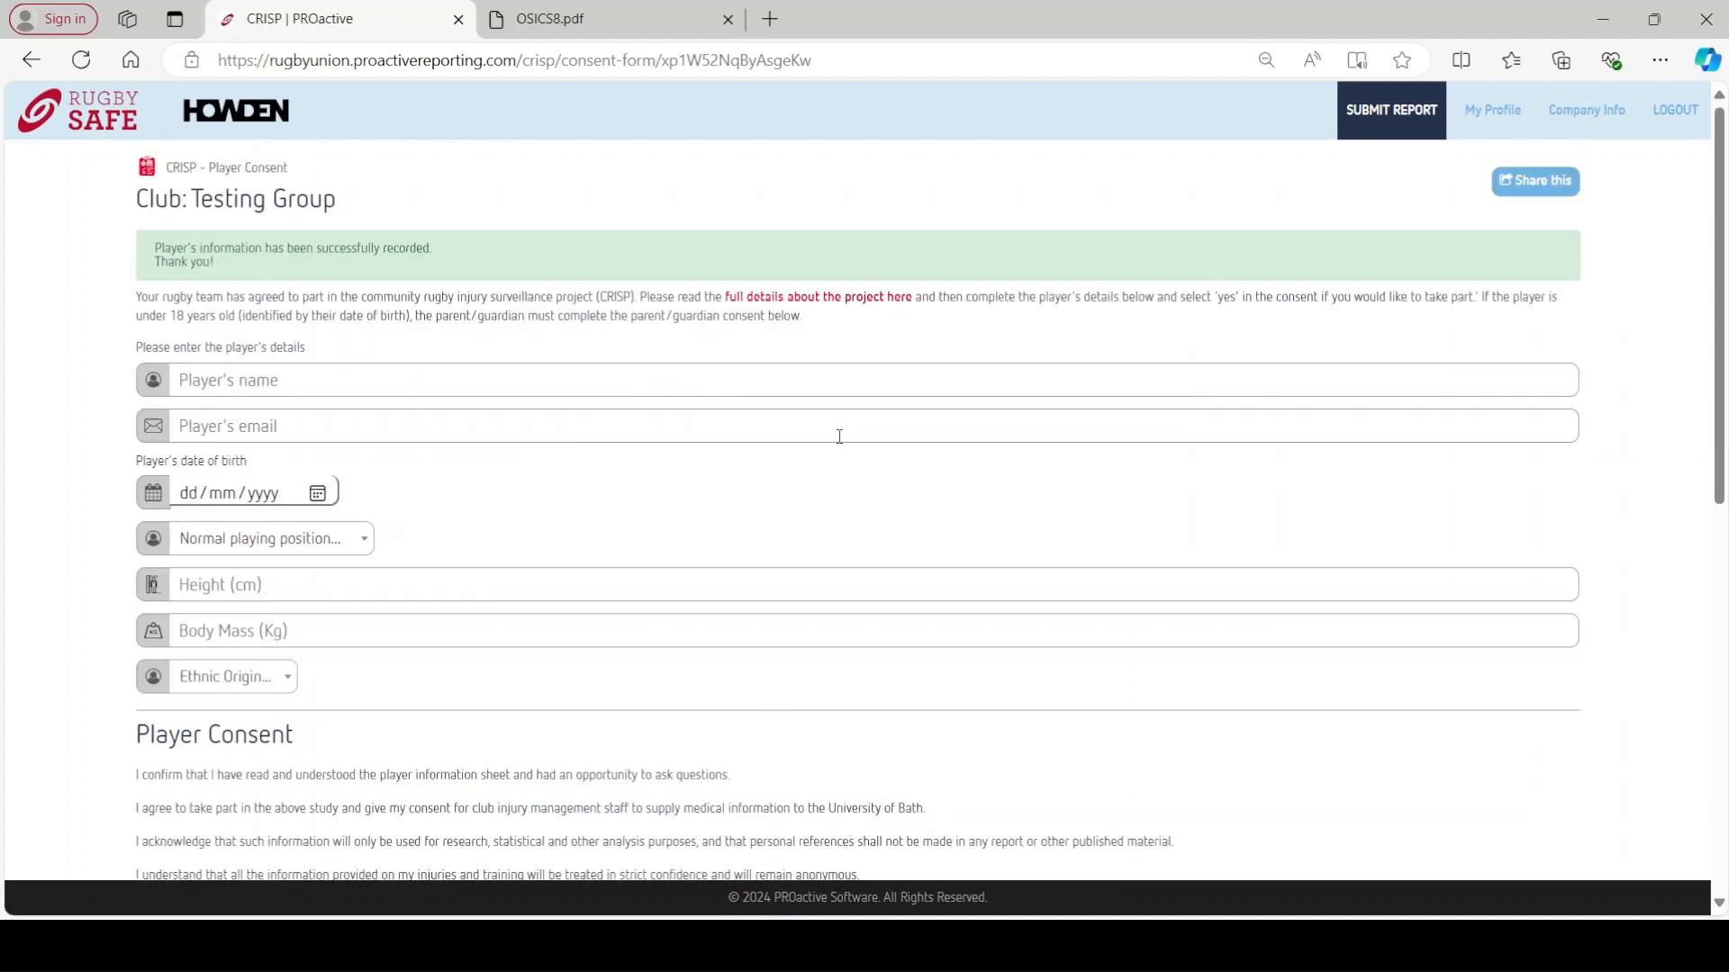
{"action": "left_click", "coordinate": [1384, 117]}
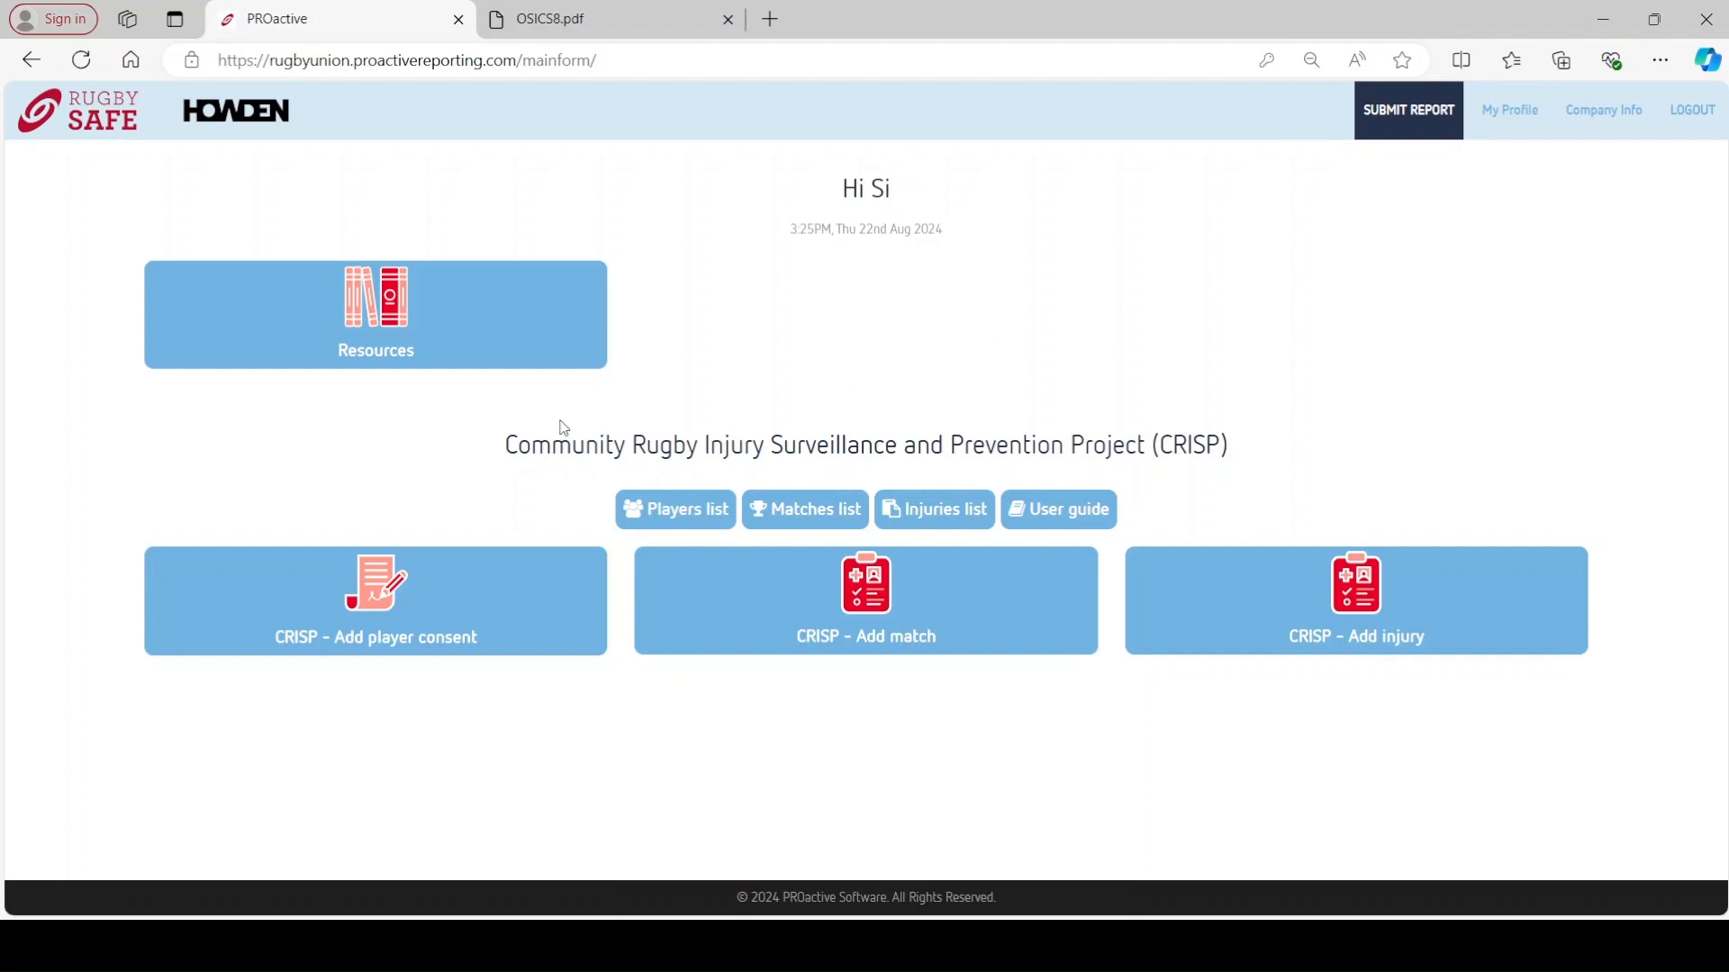
{"action": "left_click", "coordinate": [685, 513]}
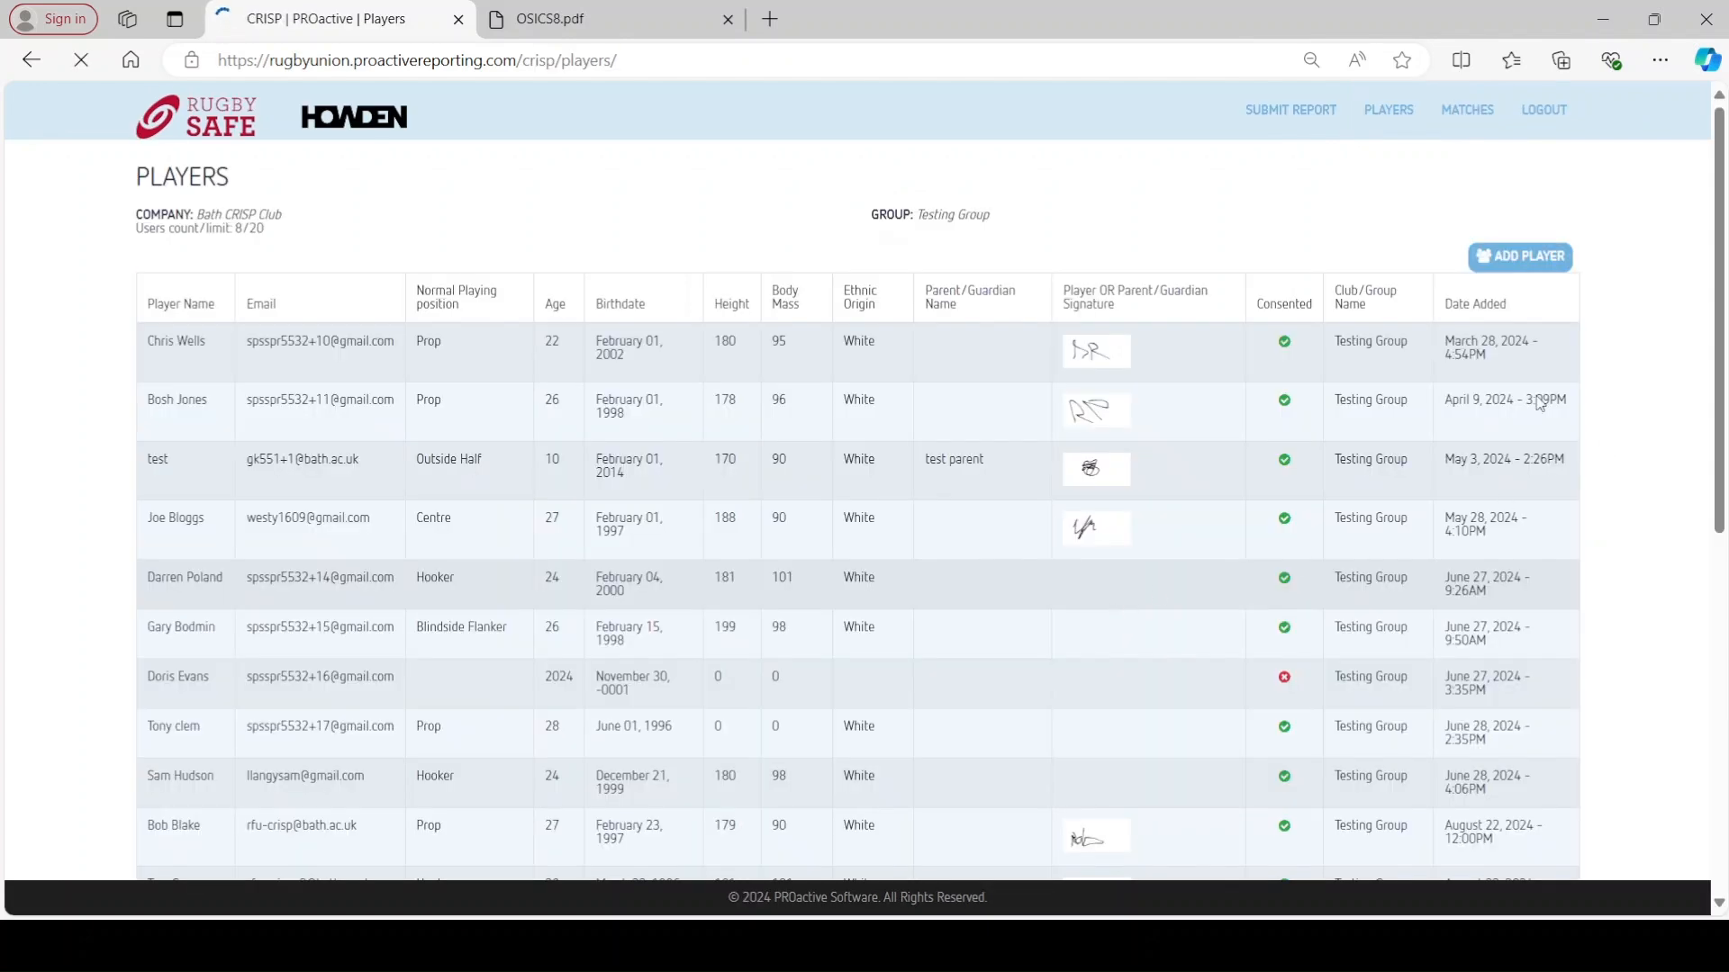
{"action": "scroll", "coordinate": [218, 541], "scroll_direction": "down", "scroll_amount": 3}
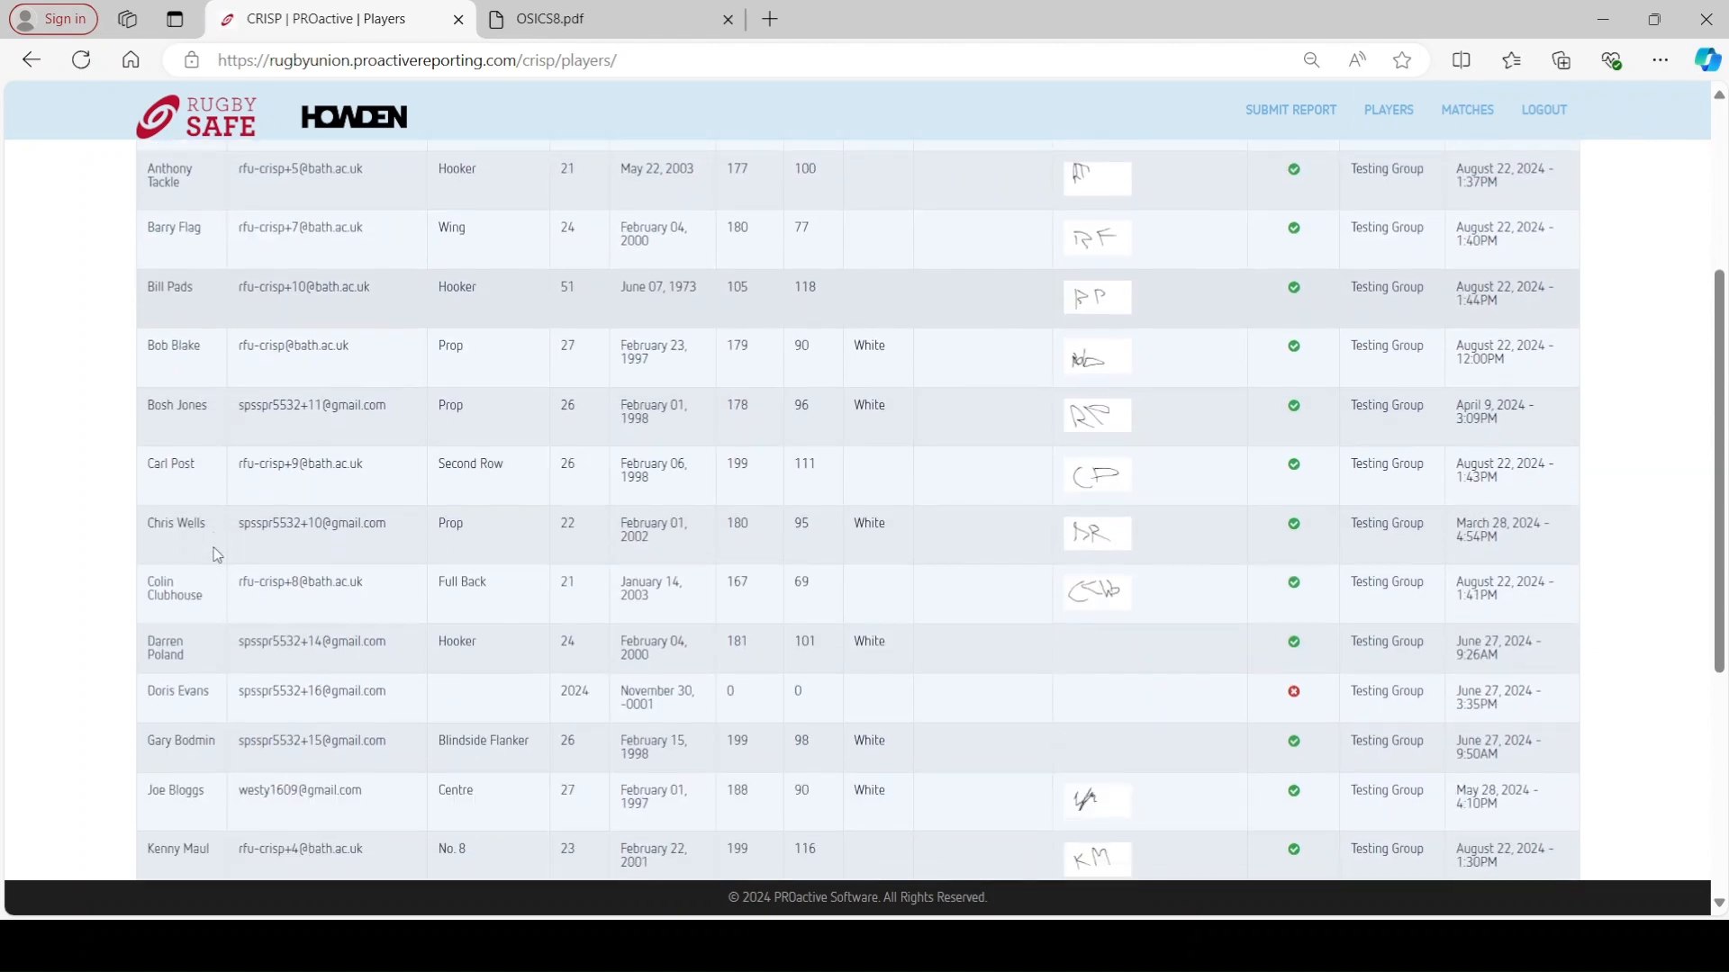
{"action": "scroll", "coordinate": [218, 550], "scroll_direction": "up", "scroll_amount": 3}
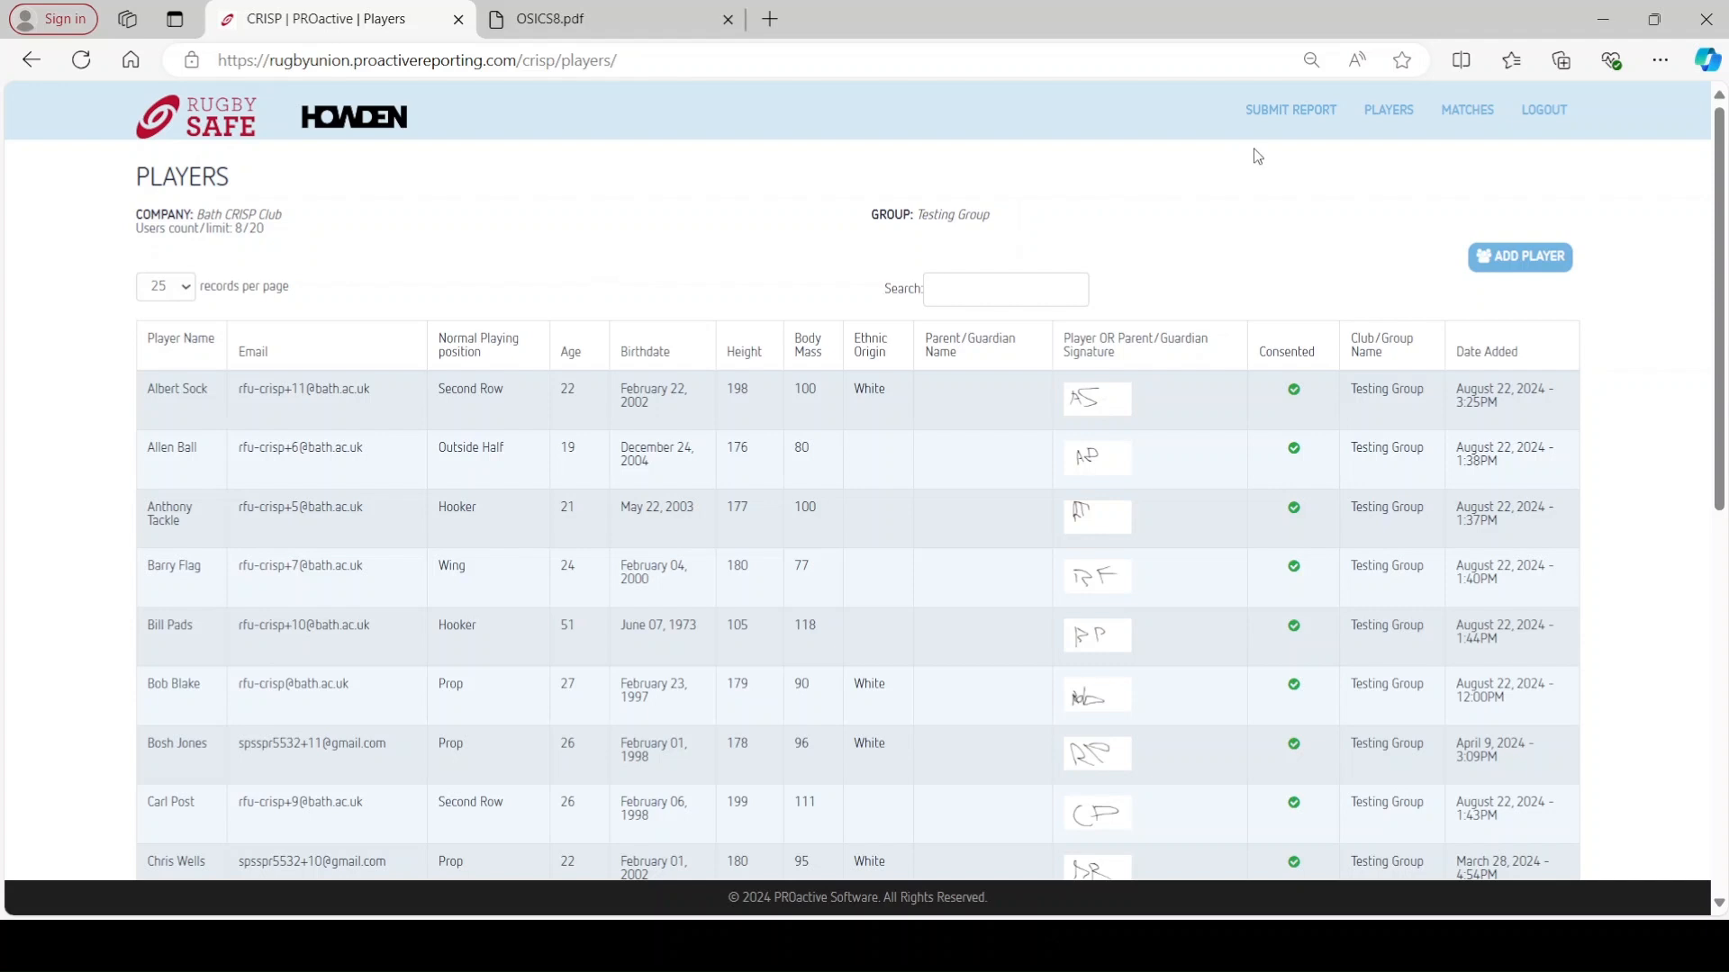
- Return to the report home page and start a new Testing Group match entry
{"action": "left_click", "coordinate": [1283, 120]}
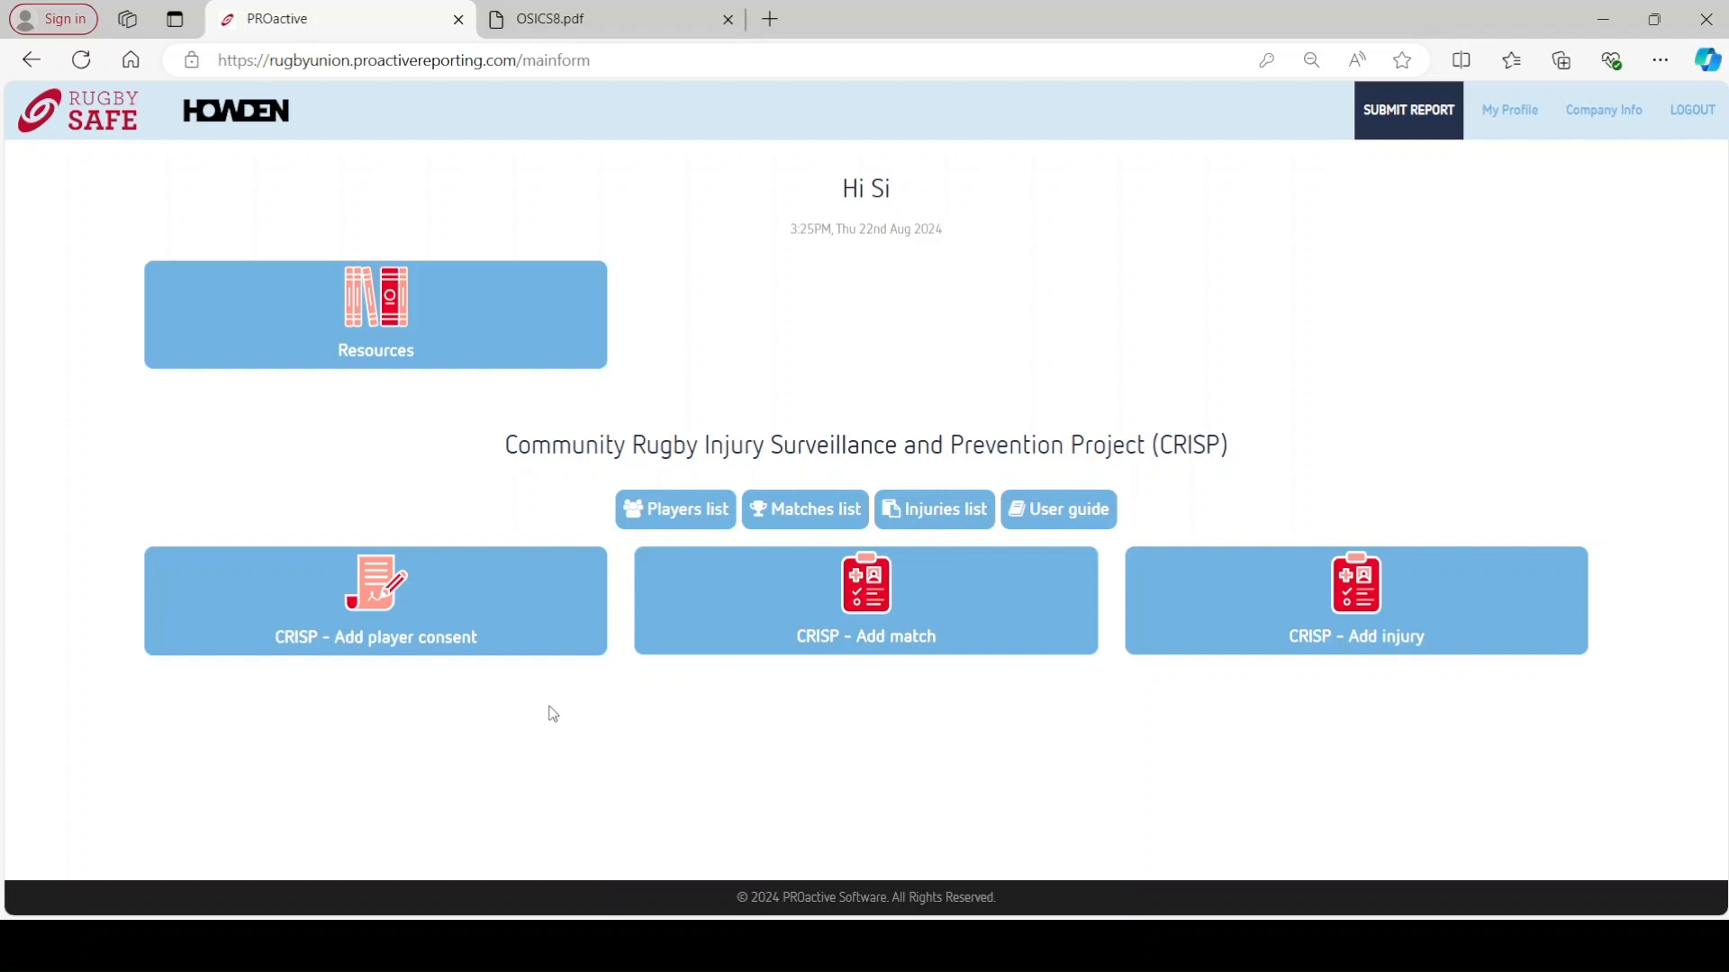
{"action": "left_click", "coordinate": [755, 629]}
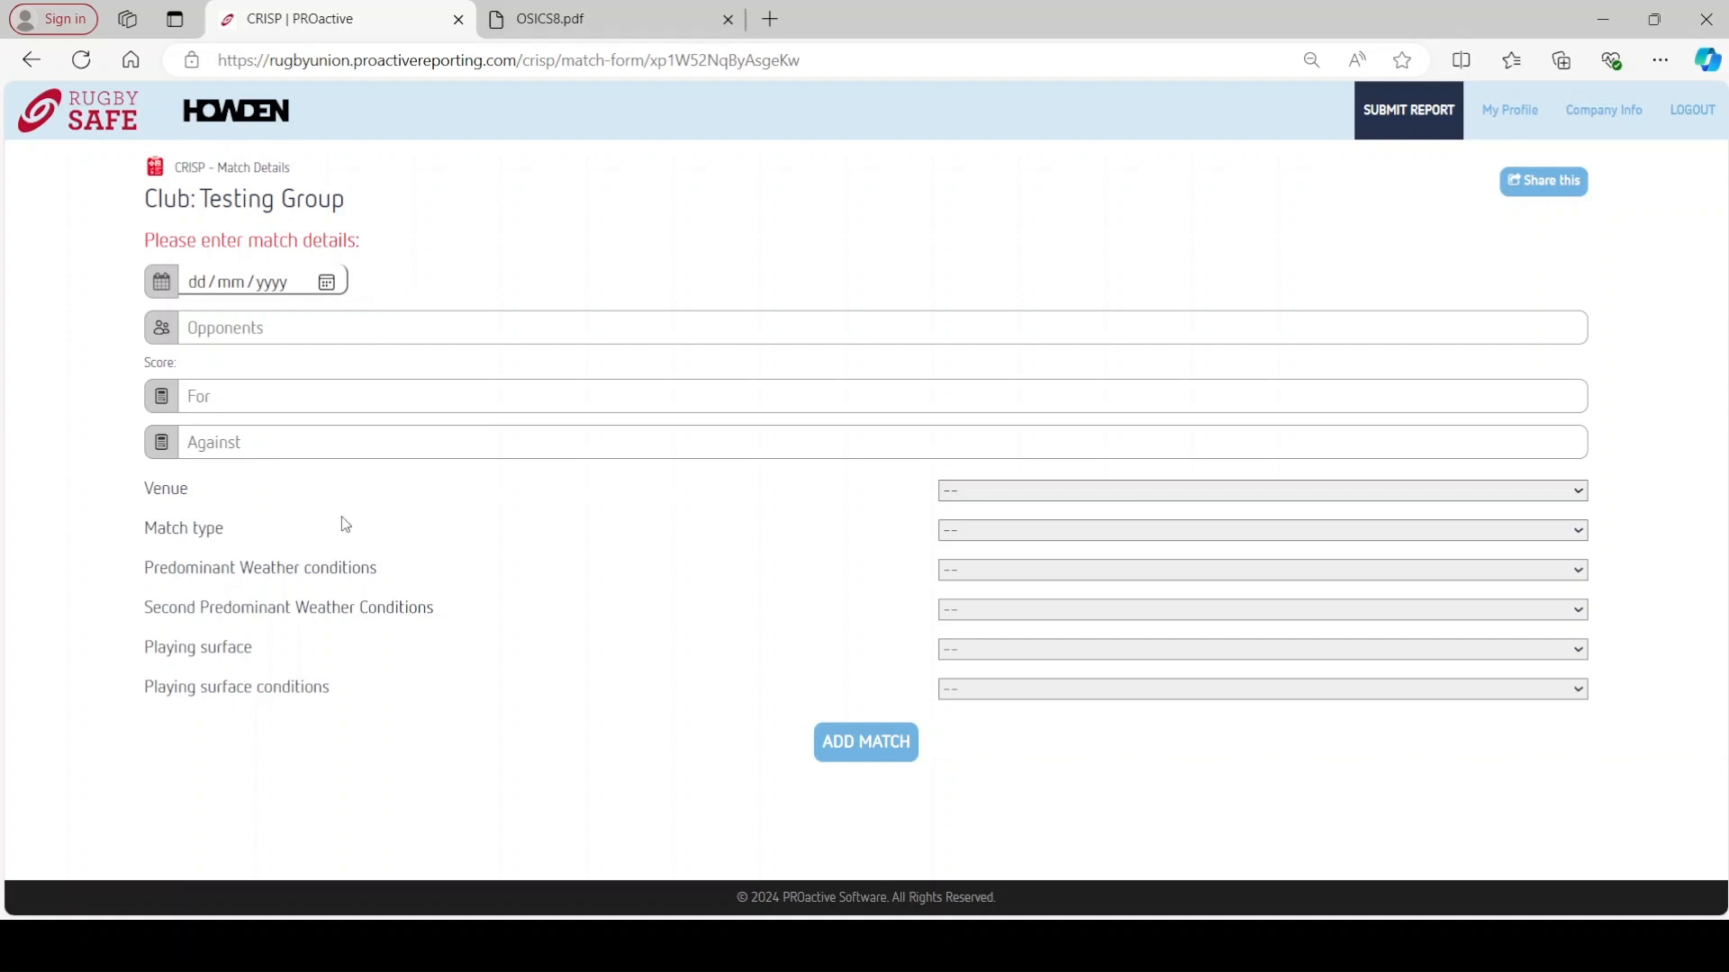
- Enter match date 04/08/2024, opponents Players, and a score of 10 for, 6 against
{"action": "left_click", "coordinate": [335, 286]}
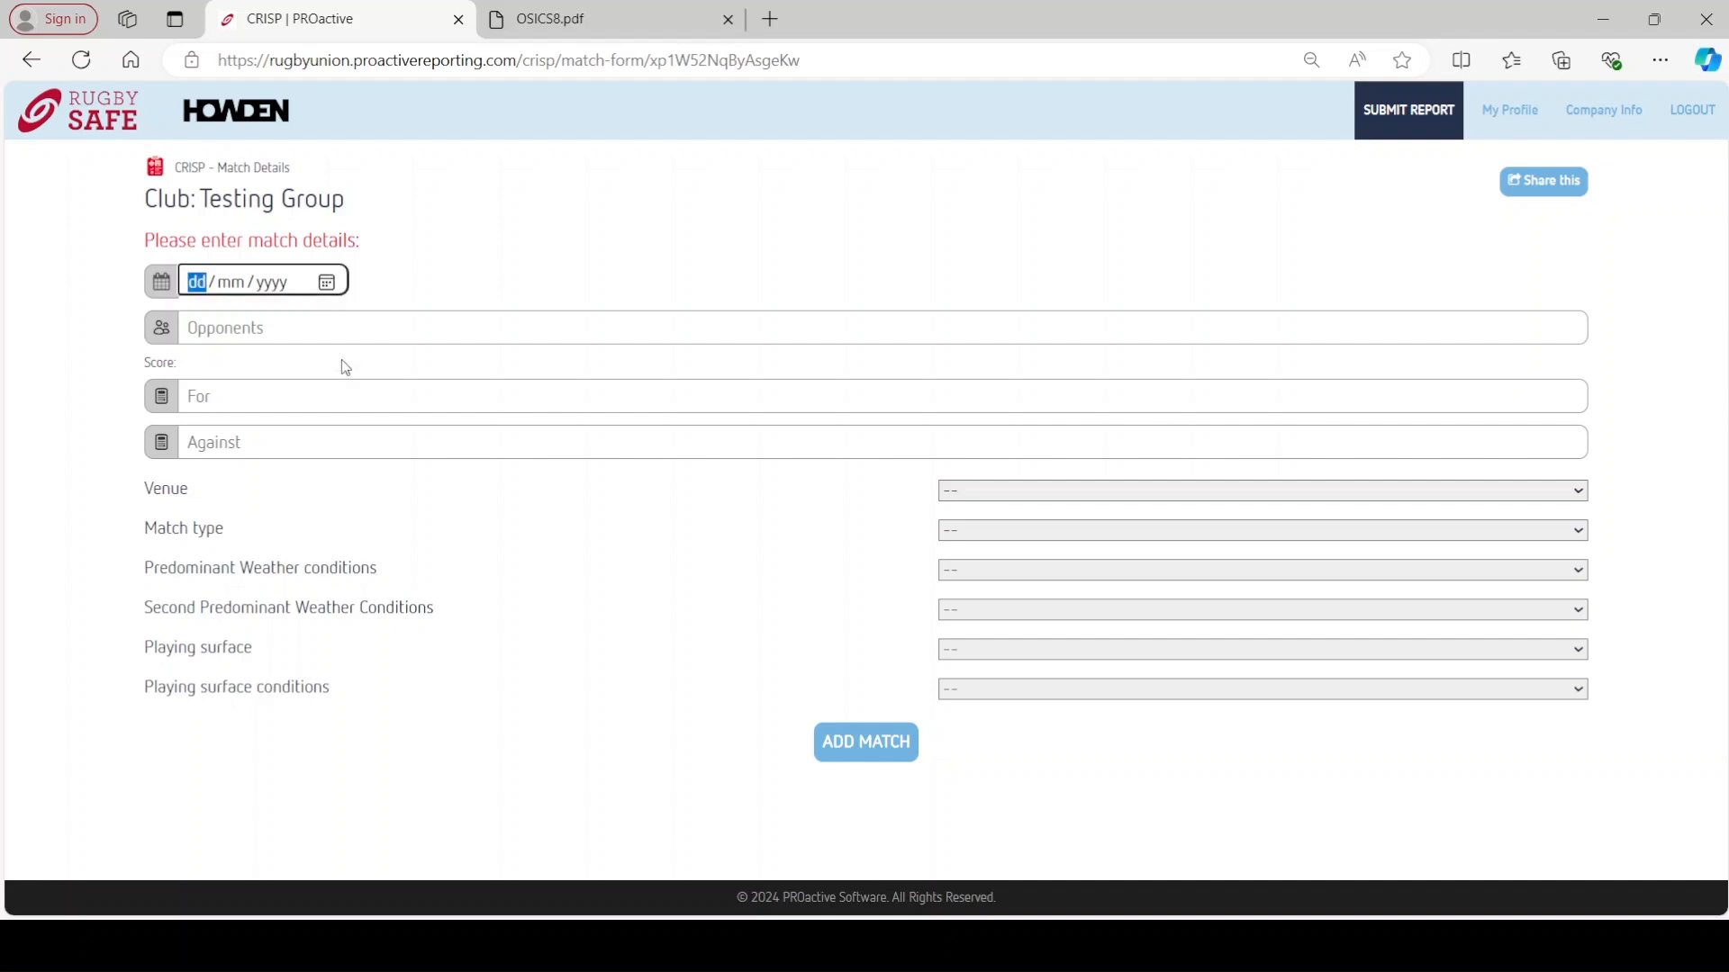
{"action": "type", "text": "04/08/2024"}
{"action": "left_click", "coordinate": [317, 330]}
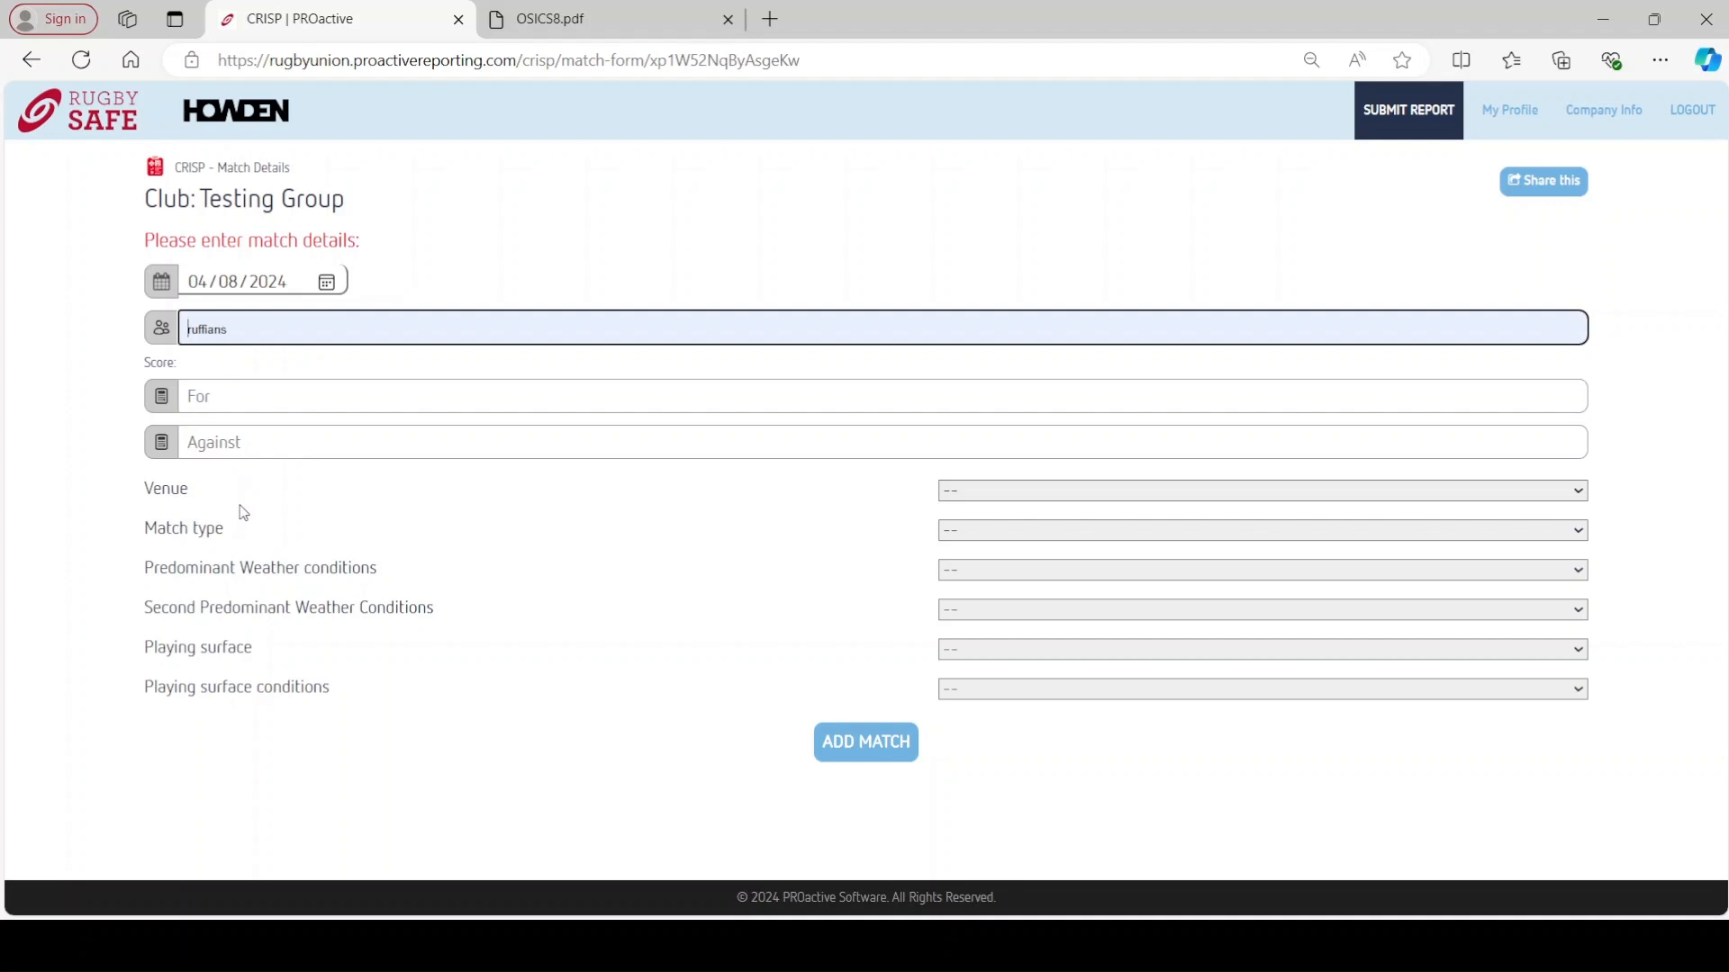
{"action": "left_click", "coordinate": [252, 560]}
{"action": "left_click", "coordinate": [246, 396]}
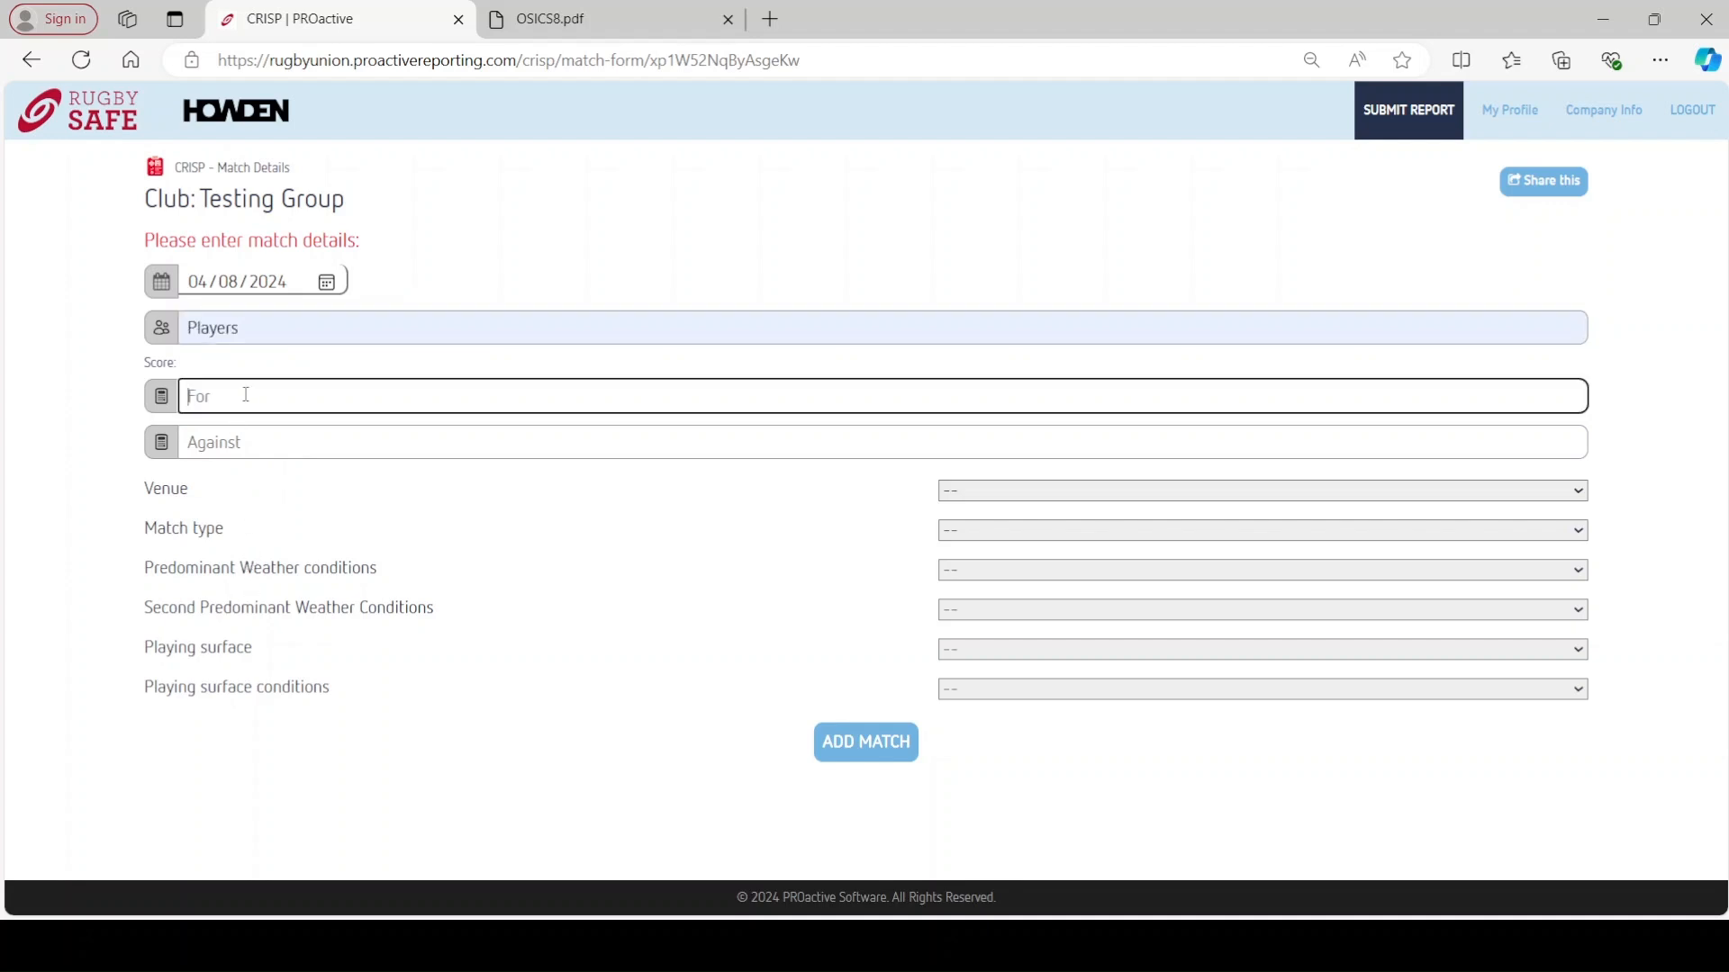
{"action": "left_click", "coordinate": [222, 585]}
{"action": "left_click", "coordinate": [248, 446]}
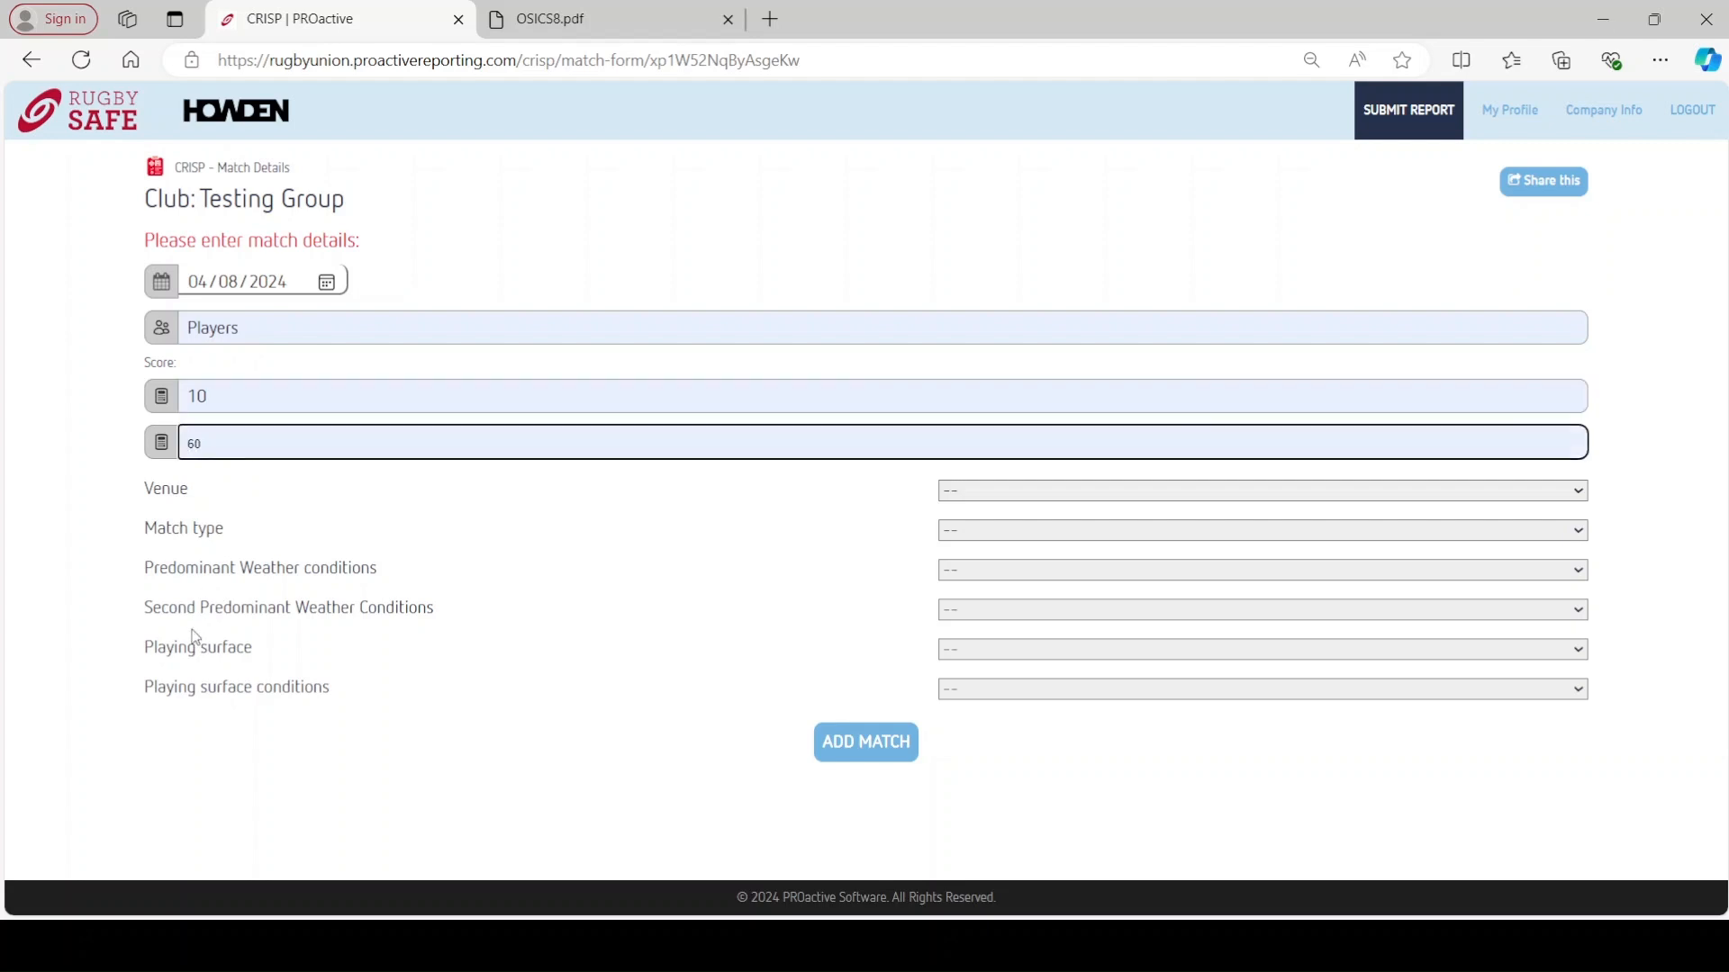
{"action": "left_click", "coordinate": [219, 573]}
- Set the venue to Home, match type to Friendly, and weather to Cloud and Dry
{"action": "left_click", "coordinate": [1052, 492]}
{"action": "left_click", "coordinate": [1015, 538]}
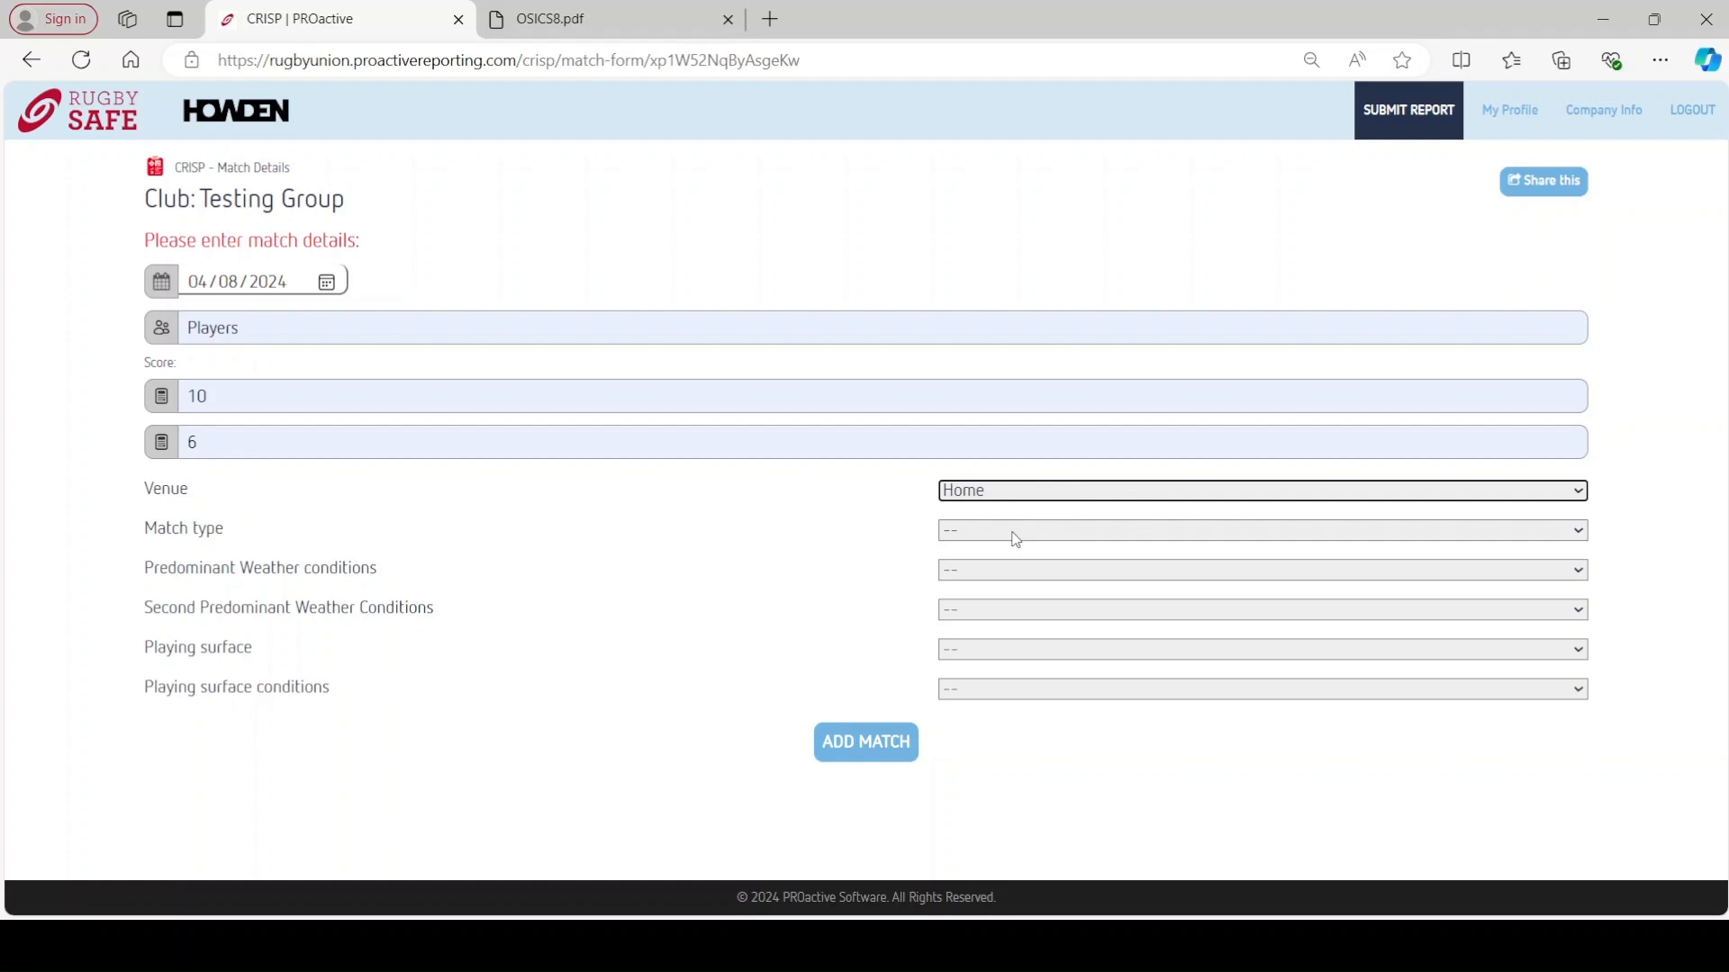
{"action": "left_click", "coordinate": [1010, 593]}
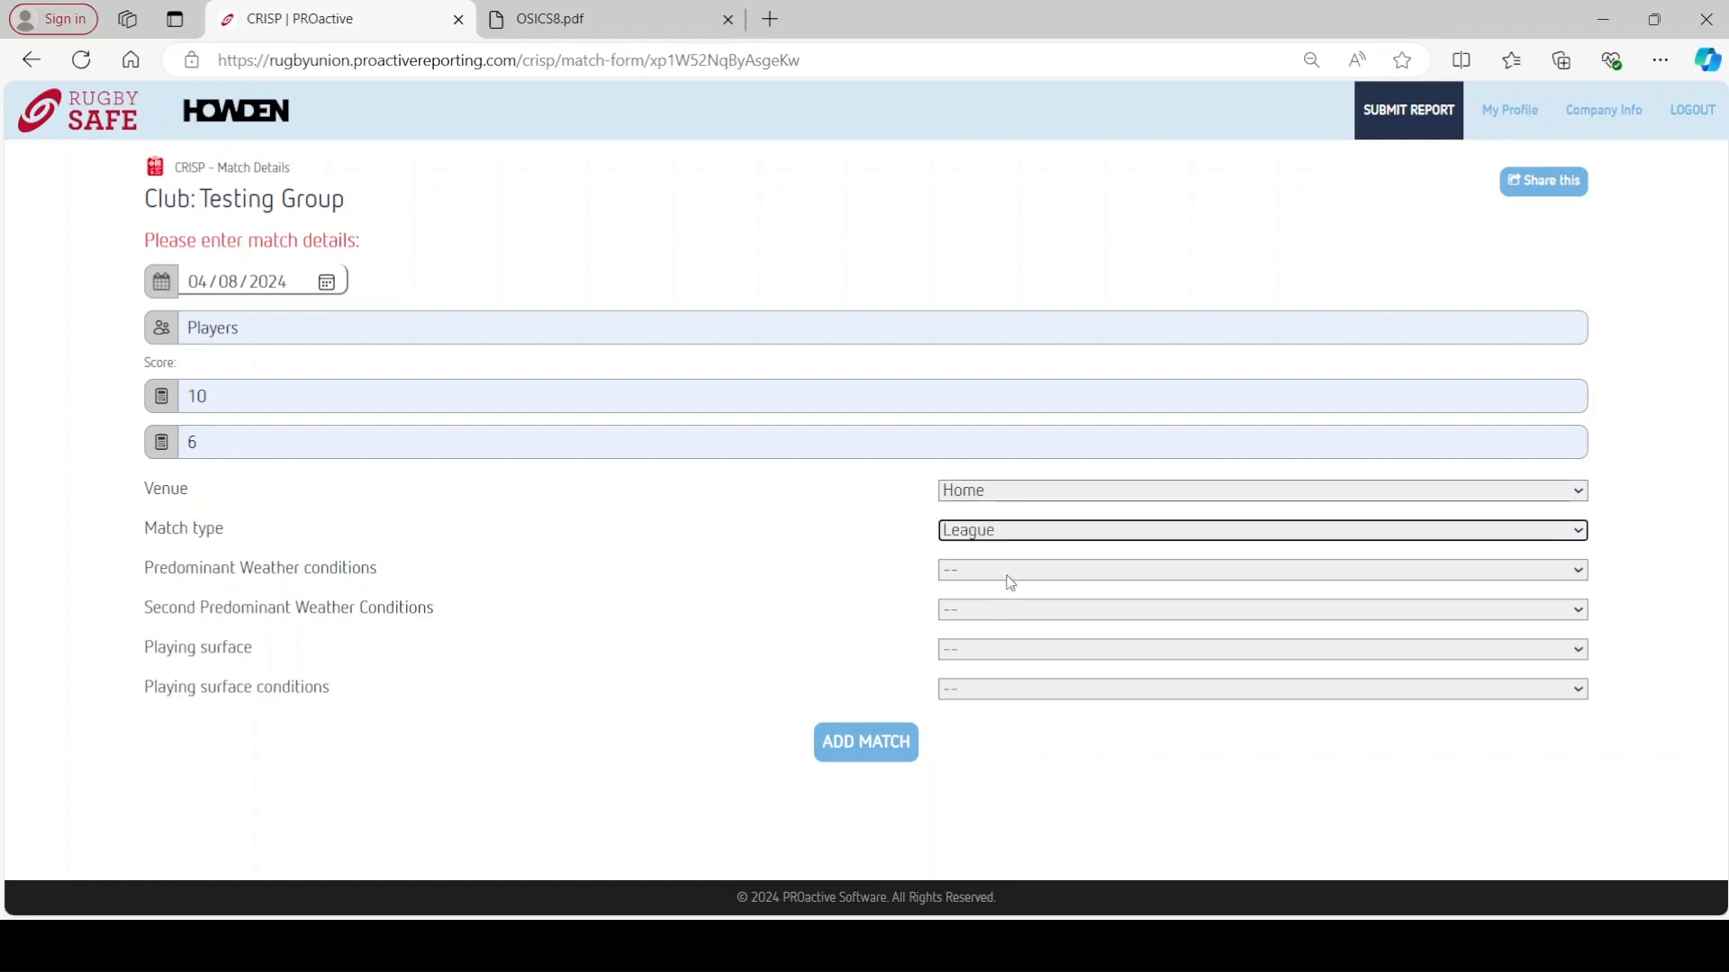
{"action": "left_click", "coordinate": [1008, 538]}
{"action": "left_click", "coordinate": [1002, 628]}
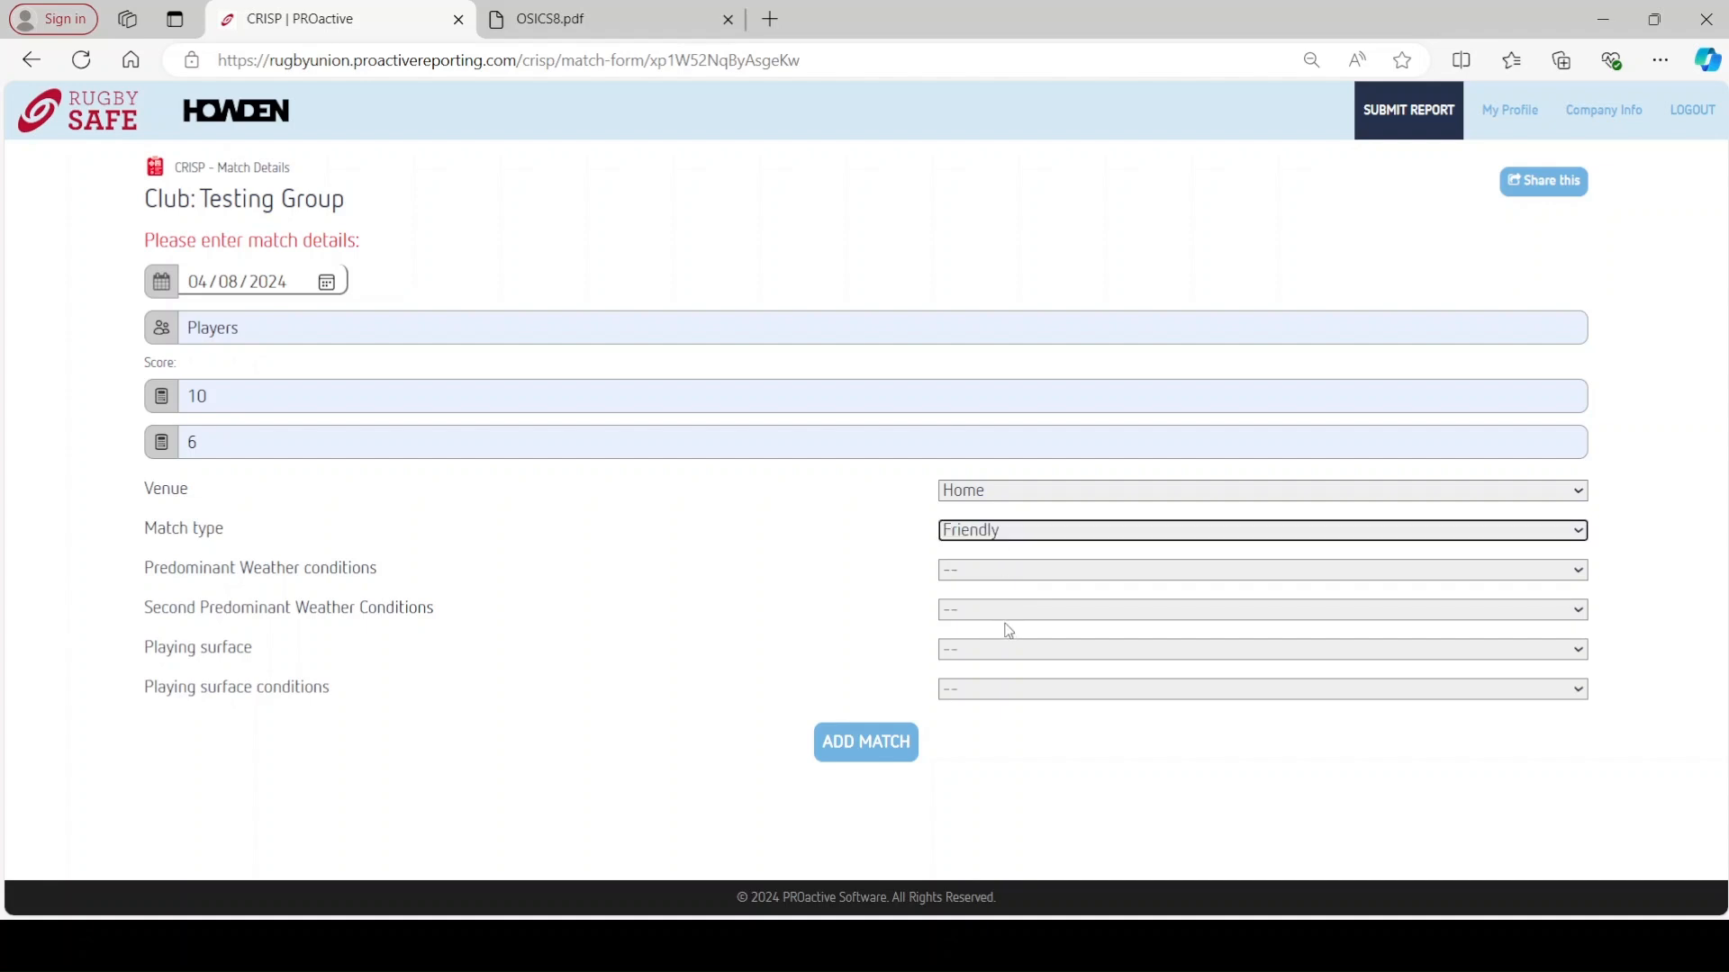
{"action": "left_click", "coordinate": [999, 573]}
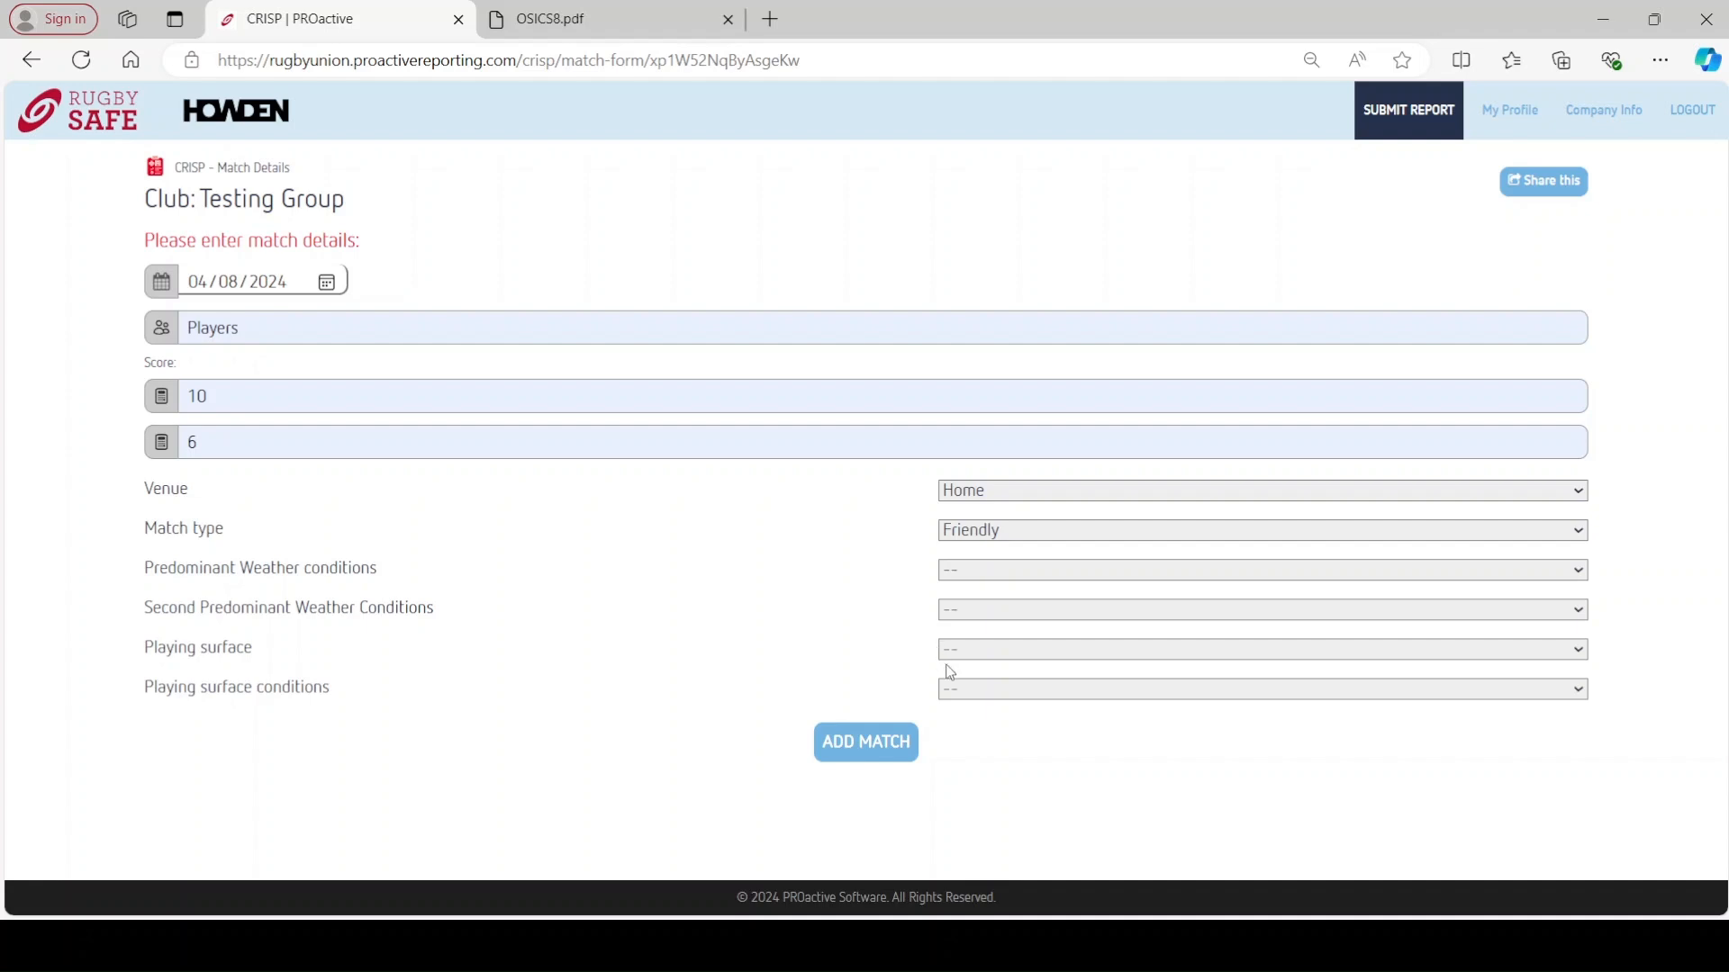
{"action": "left_click", "coordinate": [976, 621]}
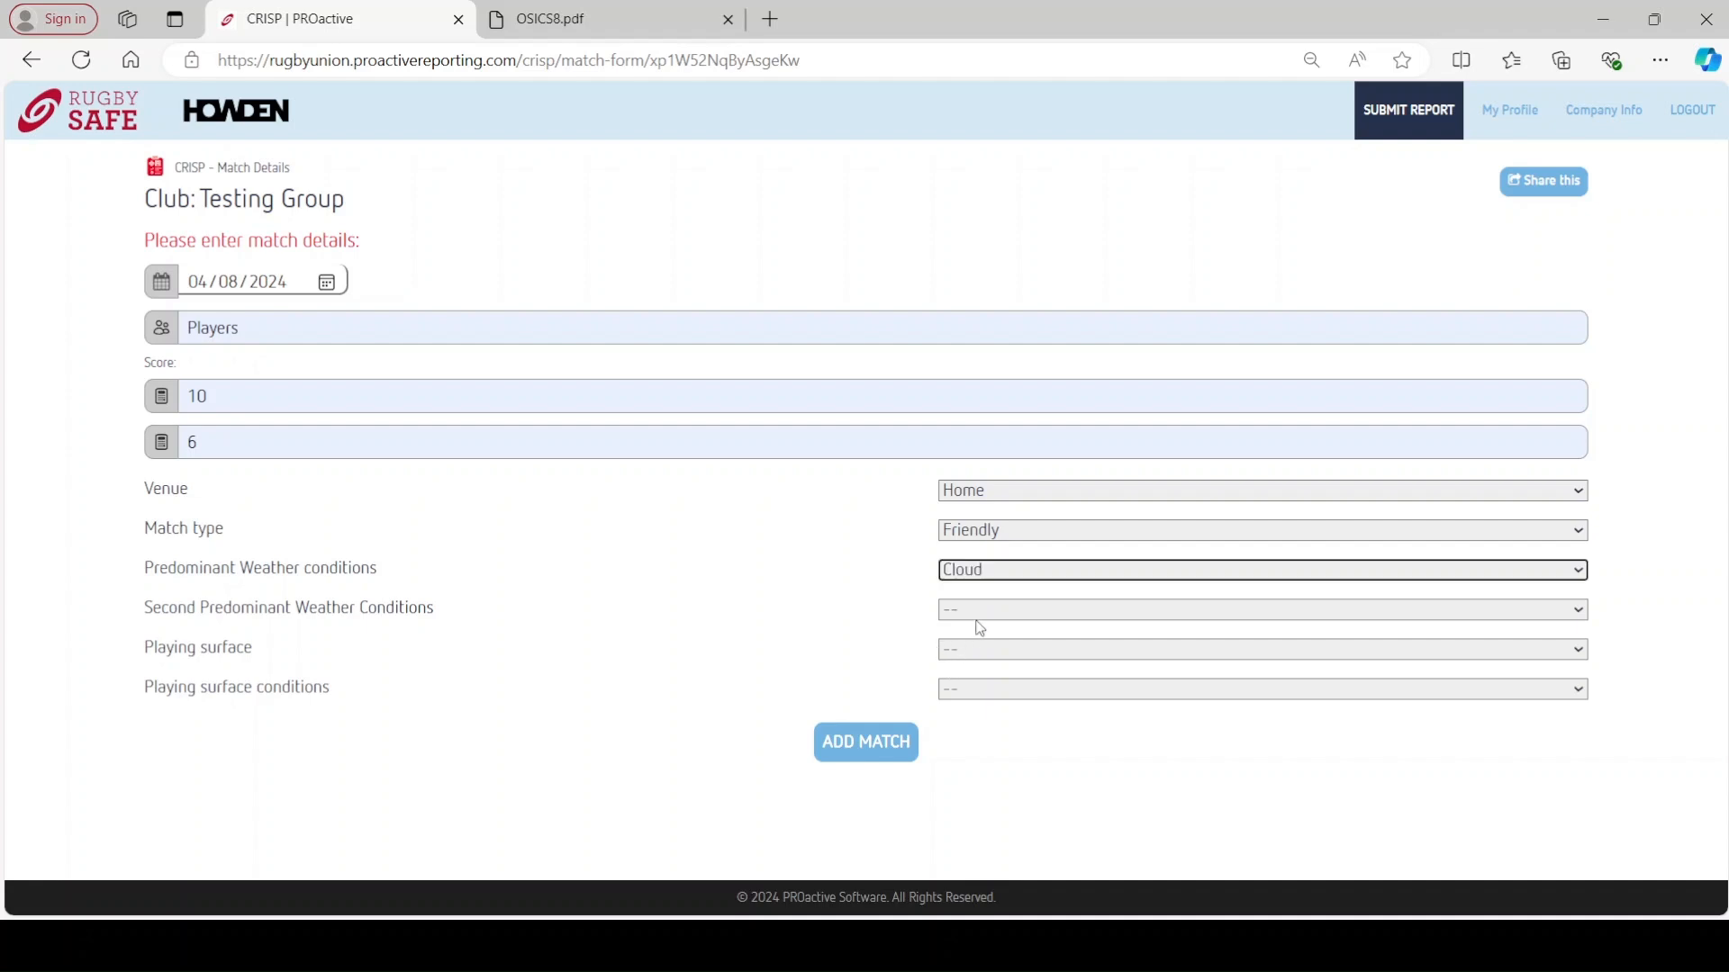
{"action": "left_click", "coordinate": [974, 606]}
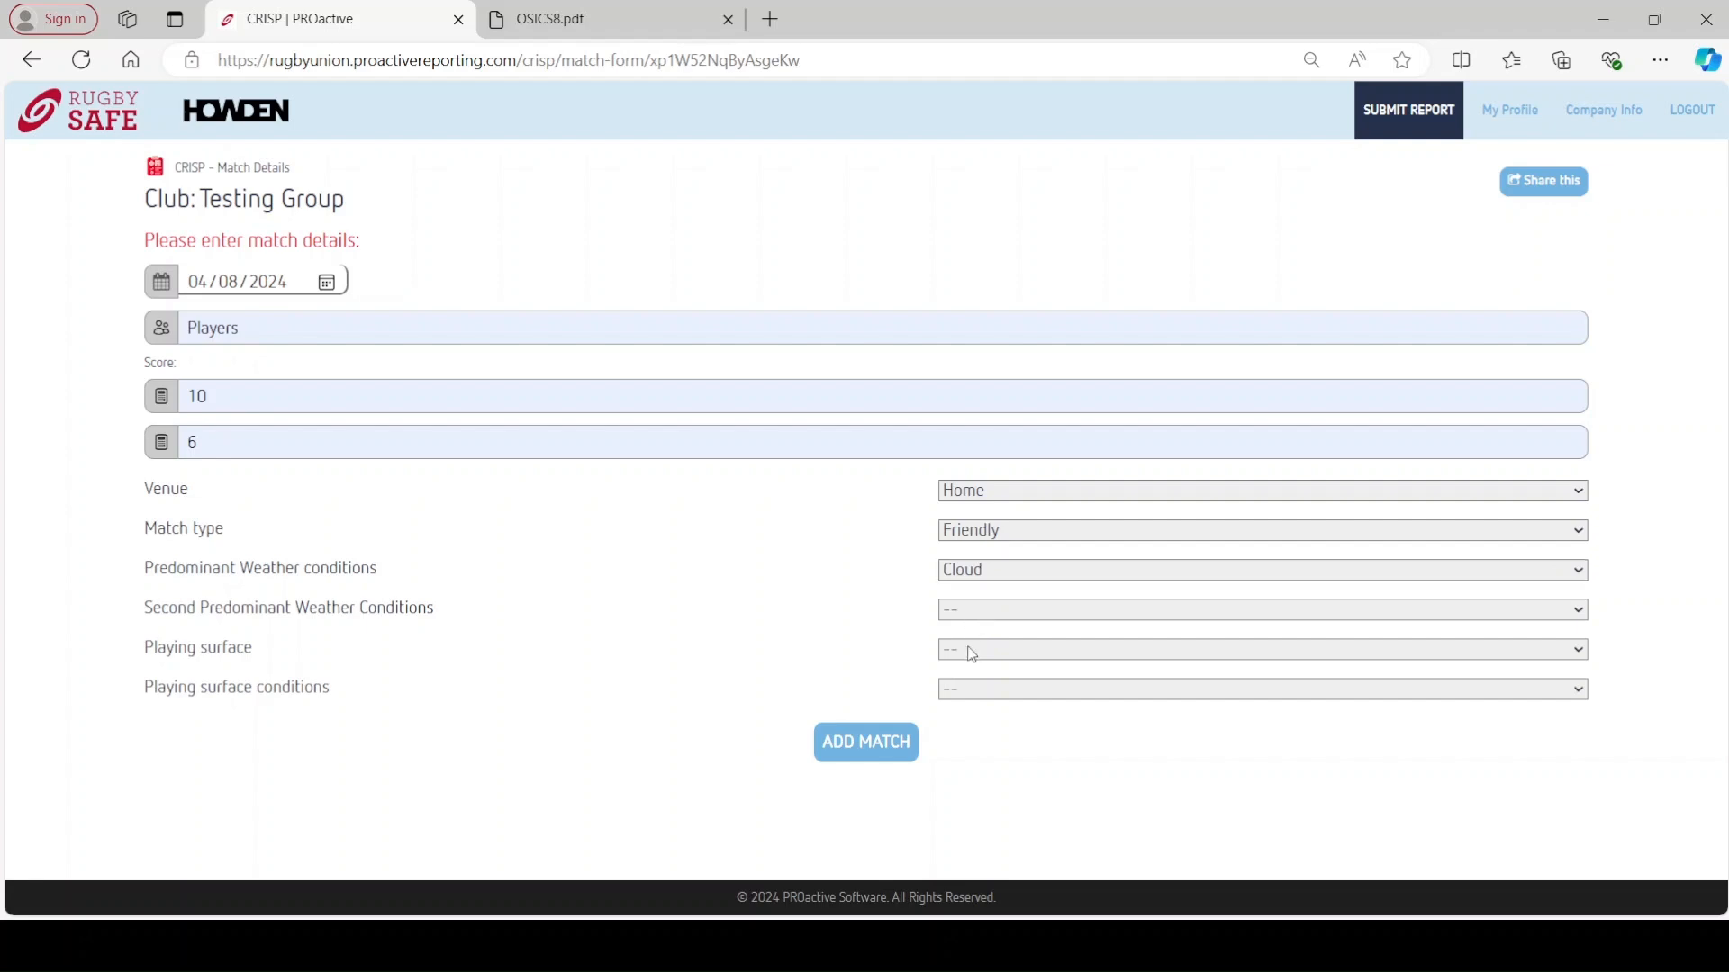
{"action": "left_click", "coordinate": [976, 674]}
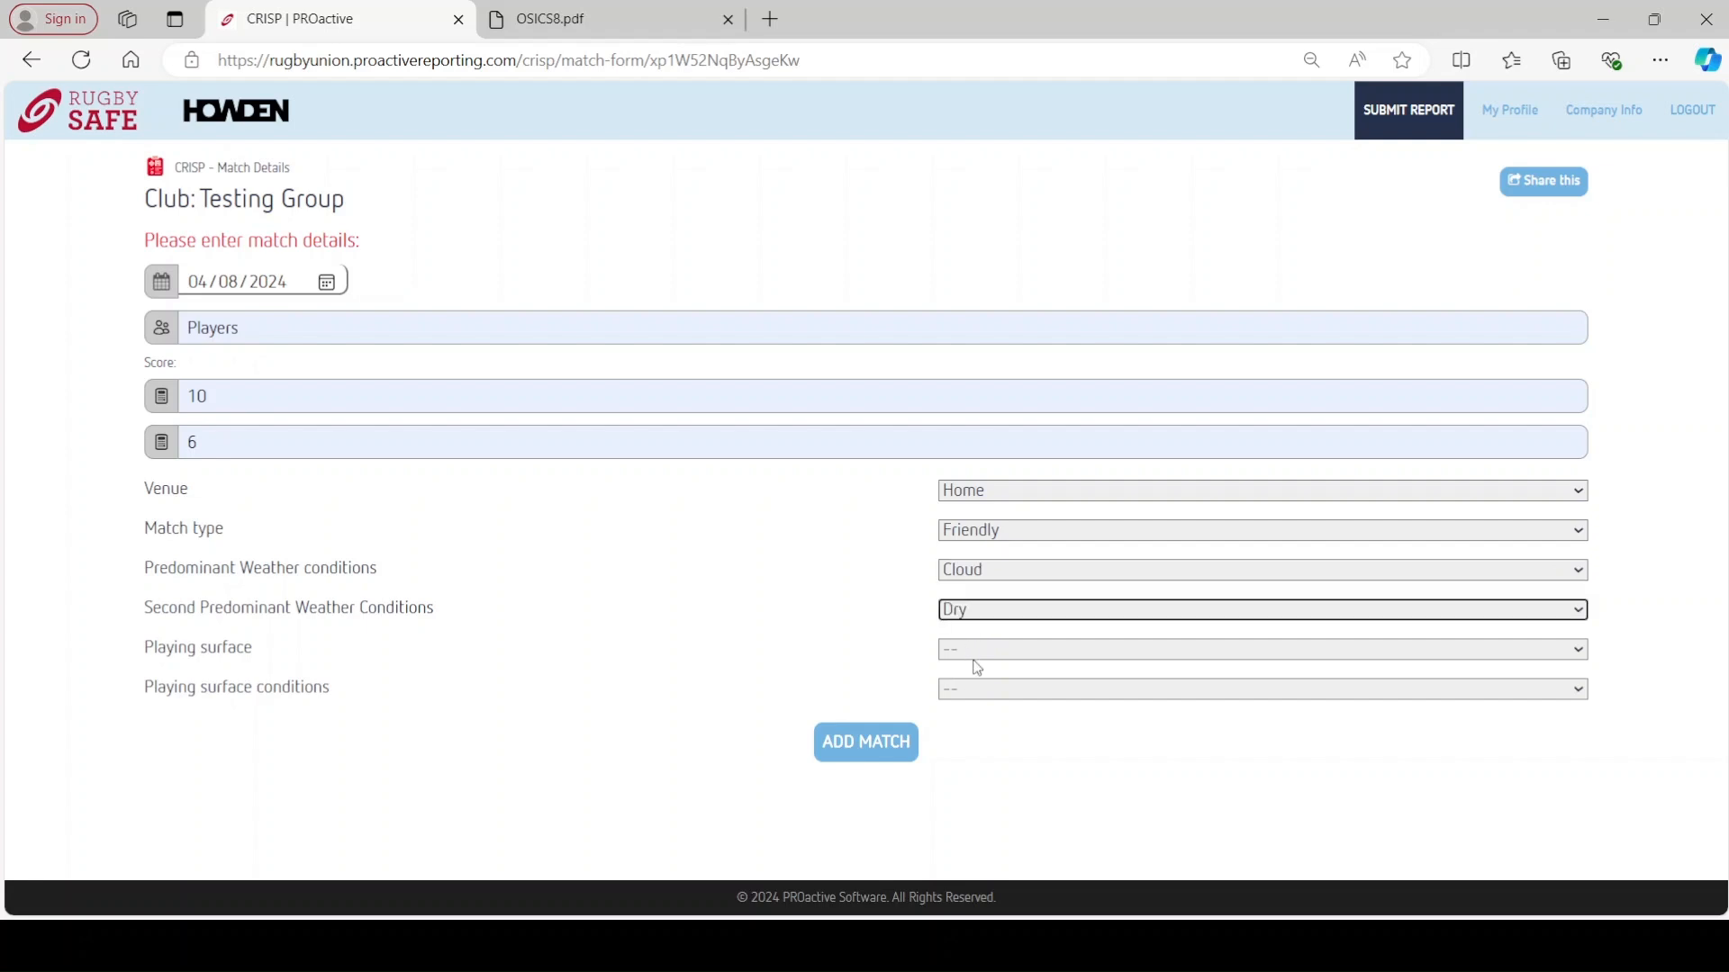
- Set the playing surface to Hard grass with Dry conditions and save the match
{"action": "left_click", "coordinate": [978, 656]}
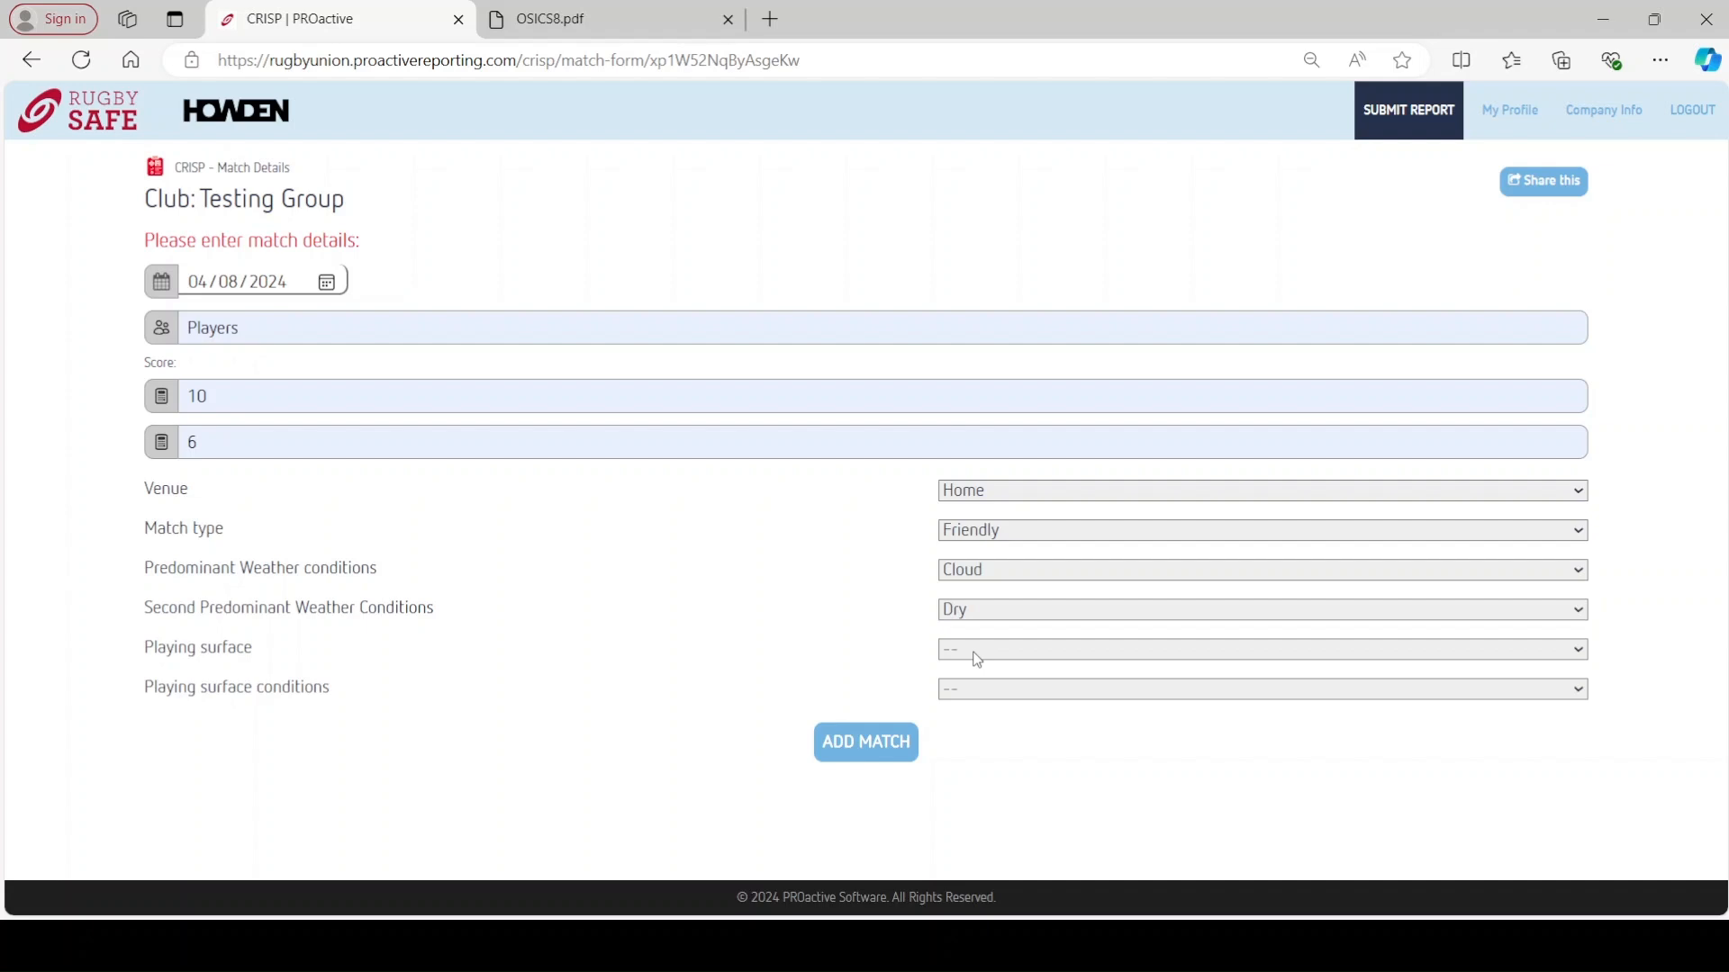
{"action": "left_click", "coordinate": [978, 698]}
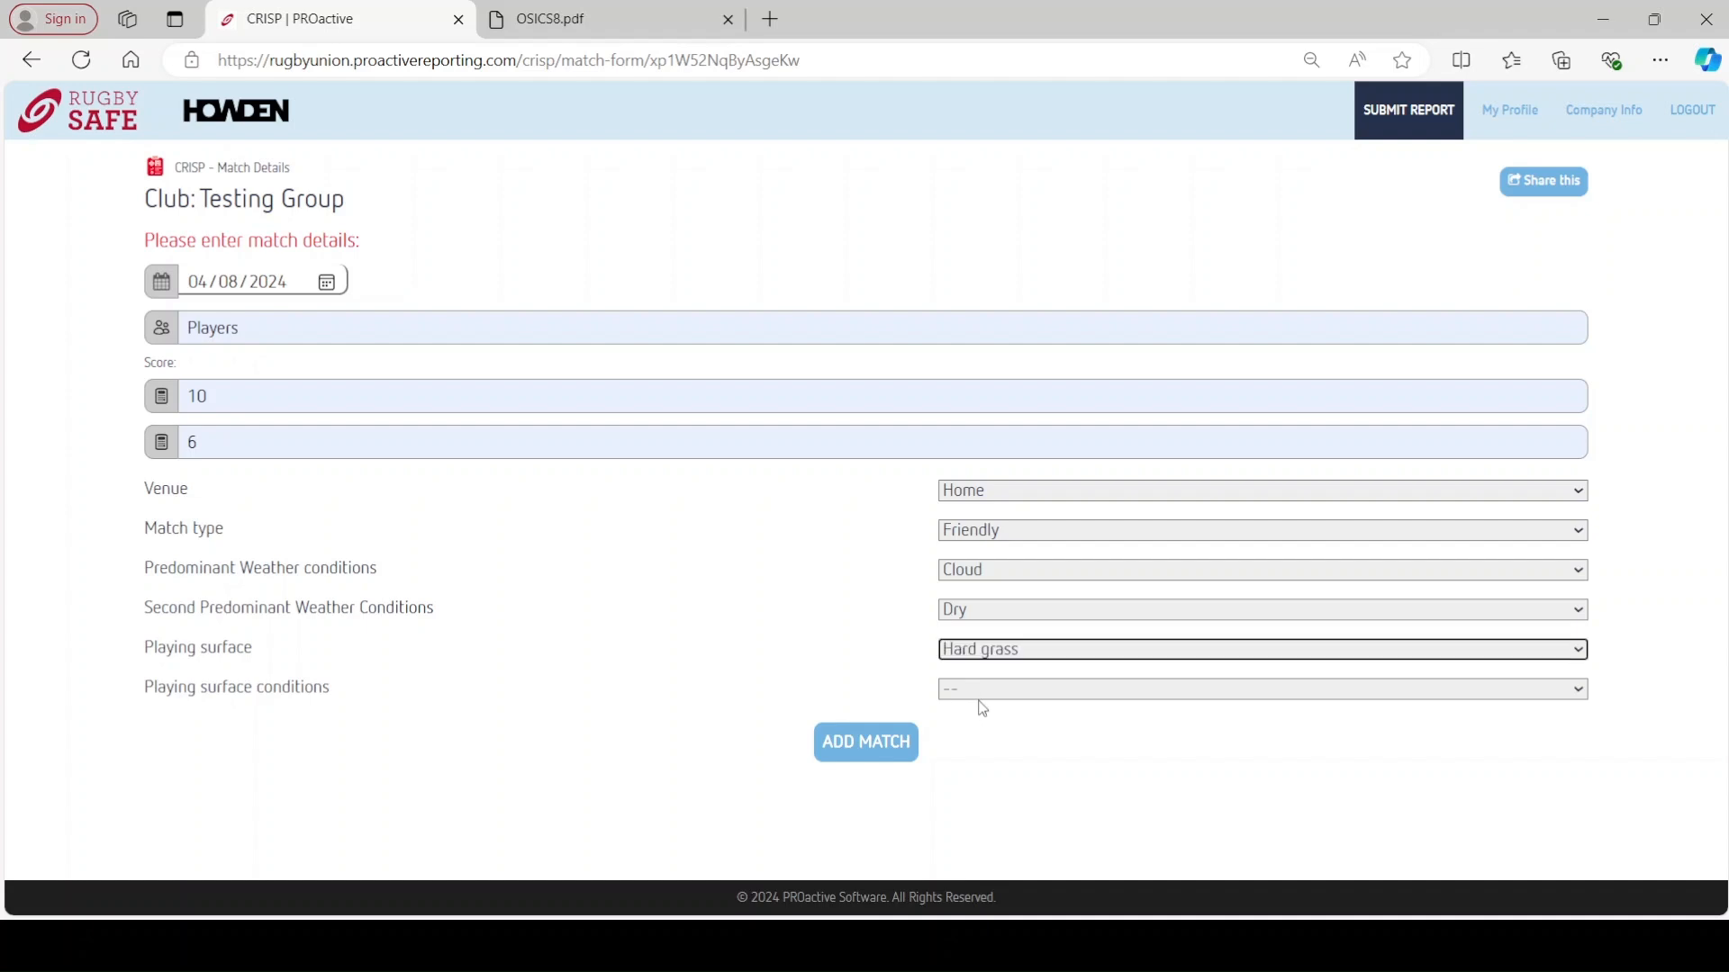
{"action": "left_click", "coordinate": [978, 694]}
{"action": "left_click", "coordinate": [981, 701]}
{"action": "left_click", "coordinate": [980, 744]}
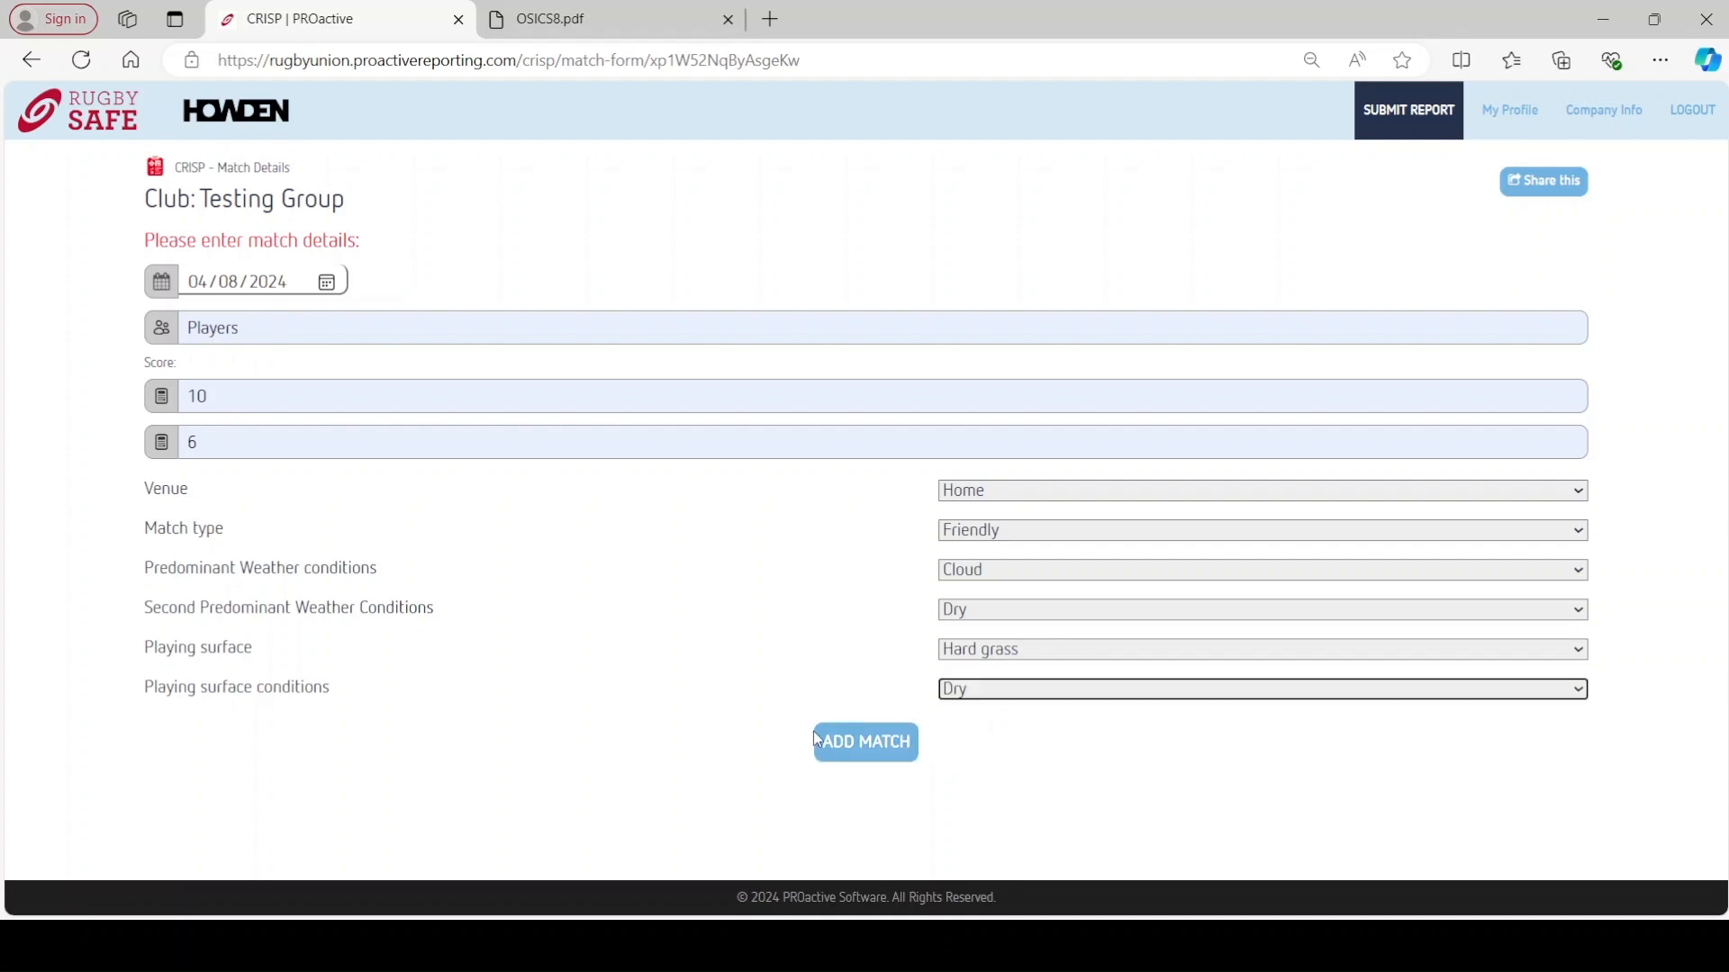
{"action": "left_click", "coordinate": [839, 751]}
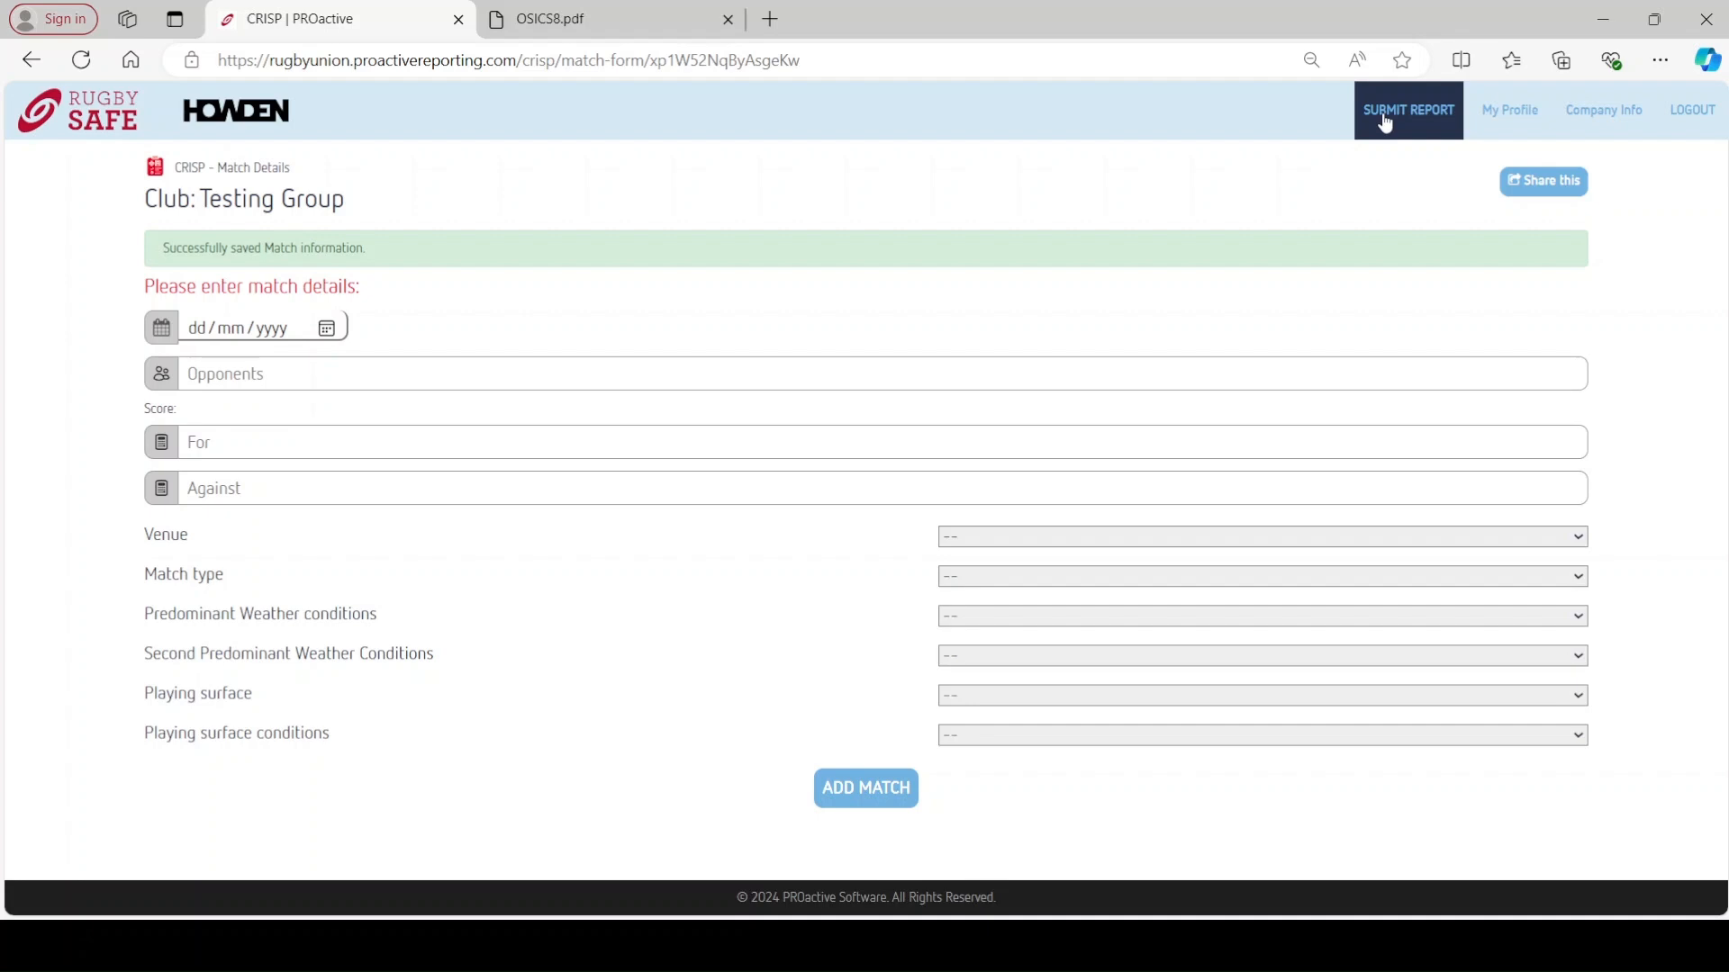
- Check that the August 04, 2024 friendly against Players is in the Matches list, then return home
{"action": "left_click", "coordinate": [1386, 123]}
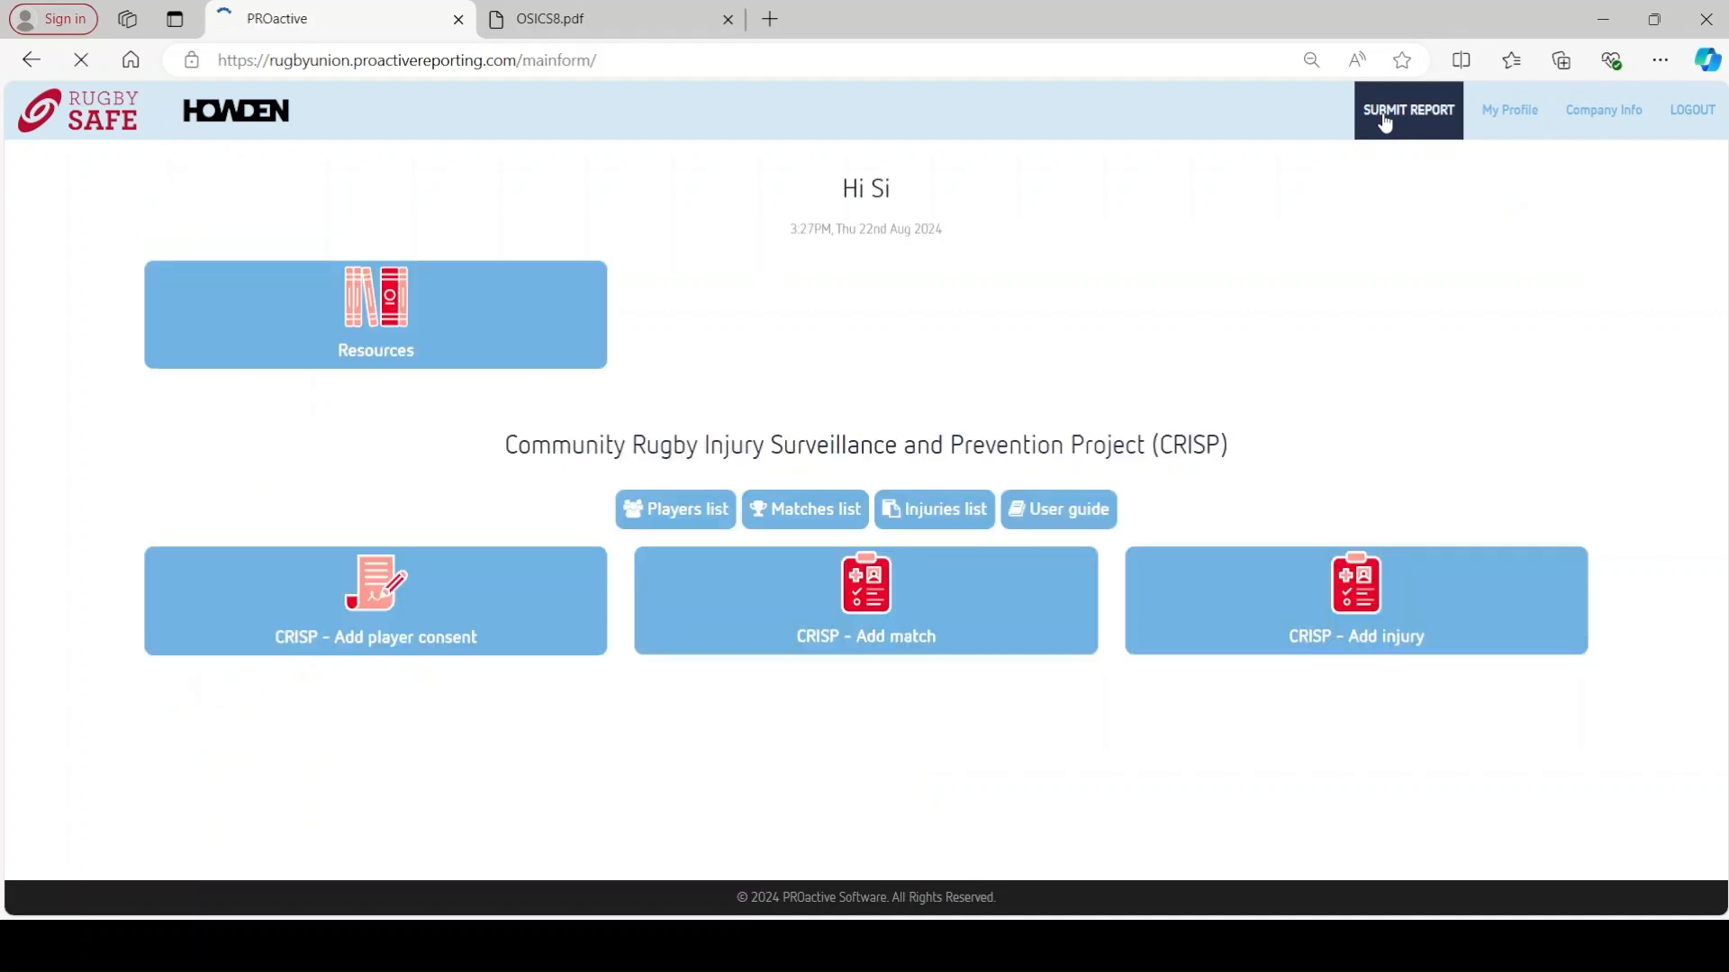
{"action": "left_click", "coordinate": [838, 524]}
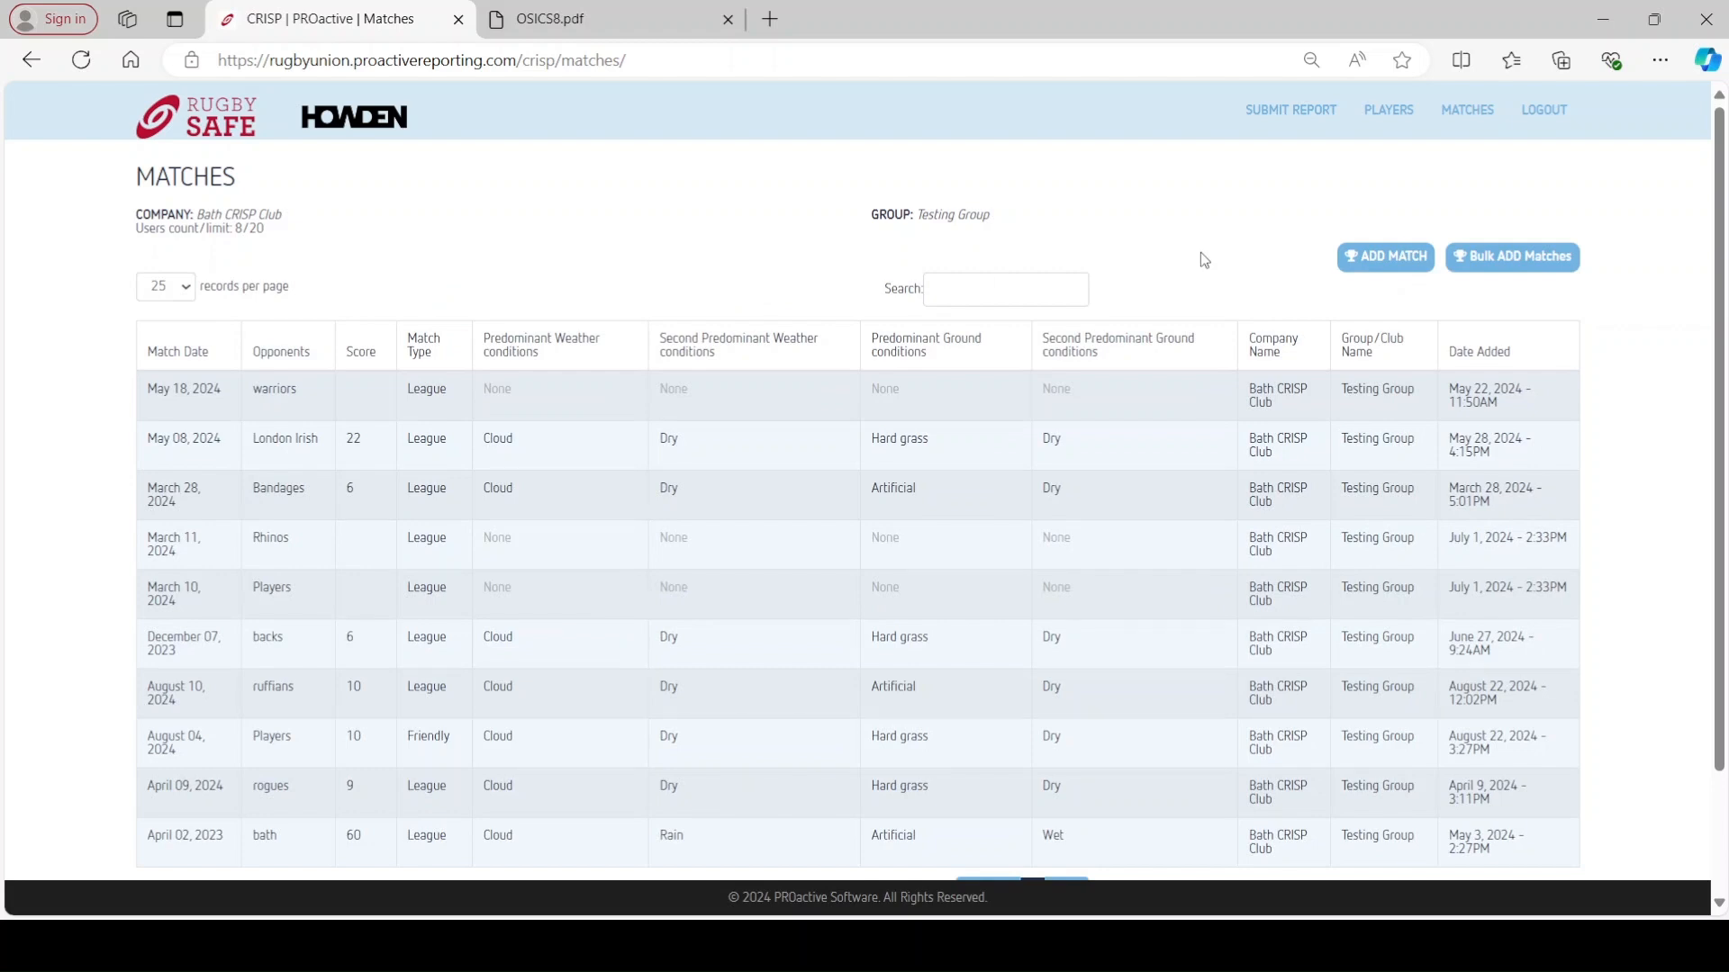
{"action": "left_click", "coordinate": [444, 593]}
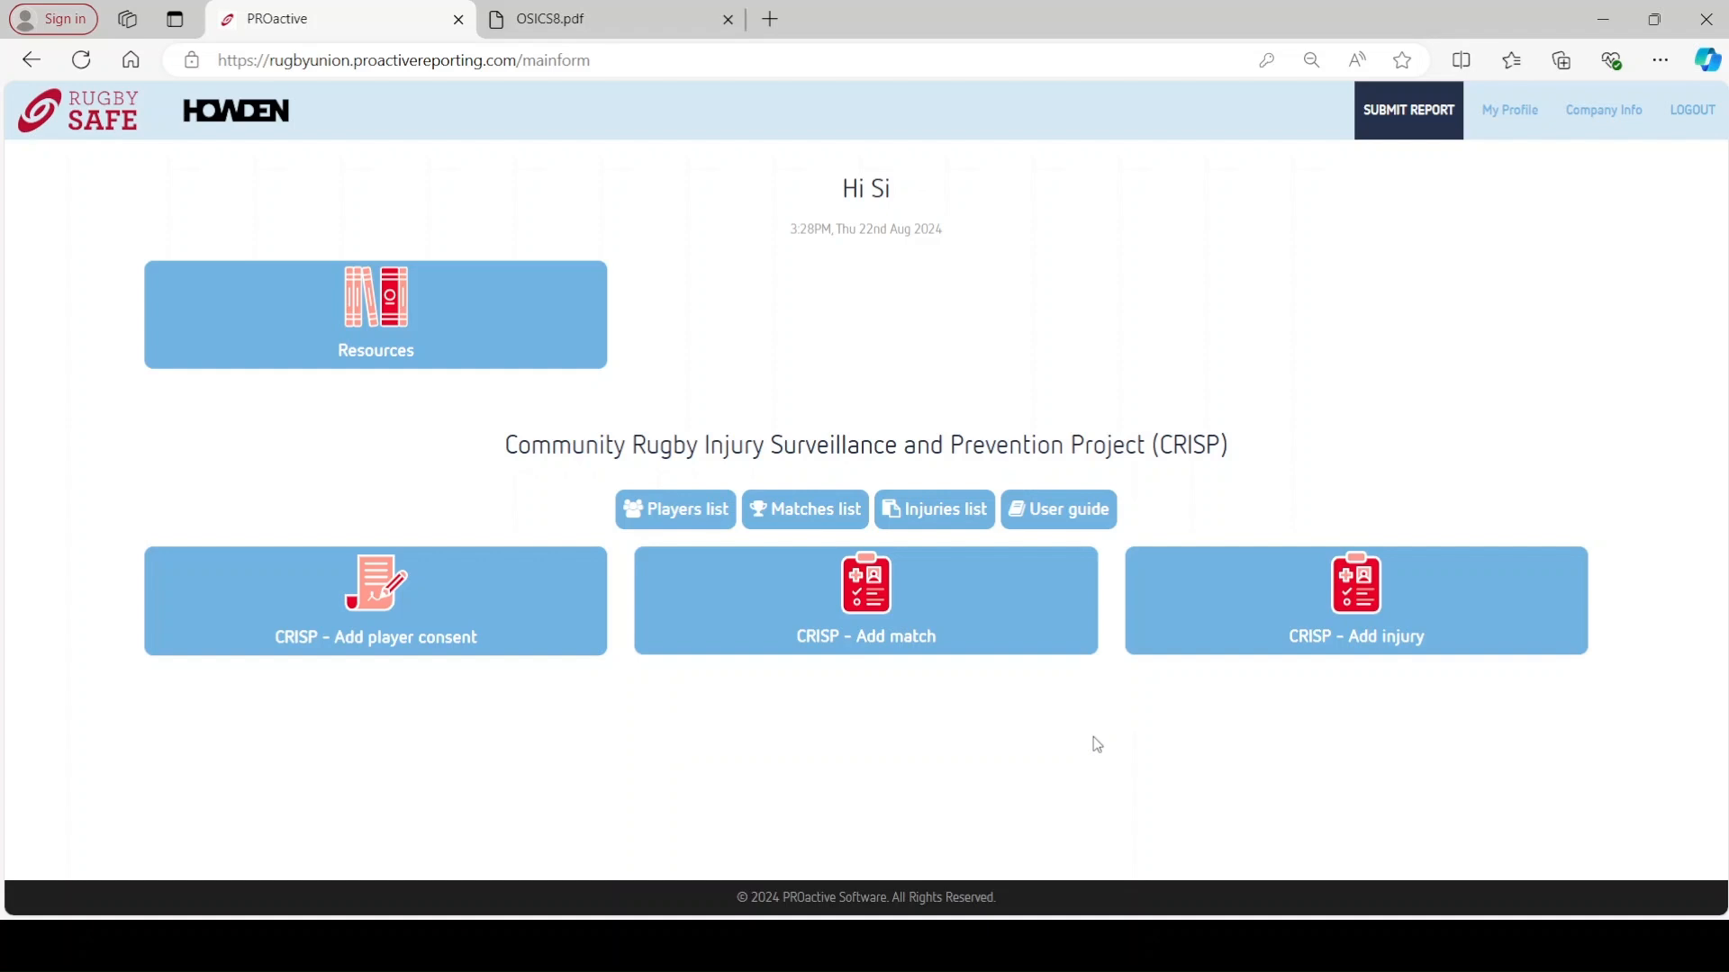
- Start an injury report dated 04/08/2024 and select the injured player from the list
{"action": "left_click", "coordinate": [1178, 622]}
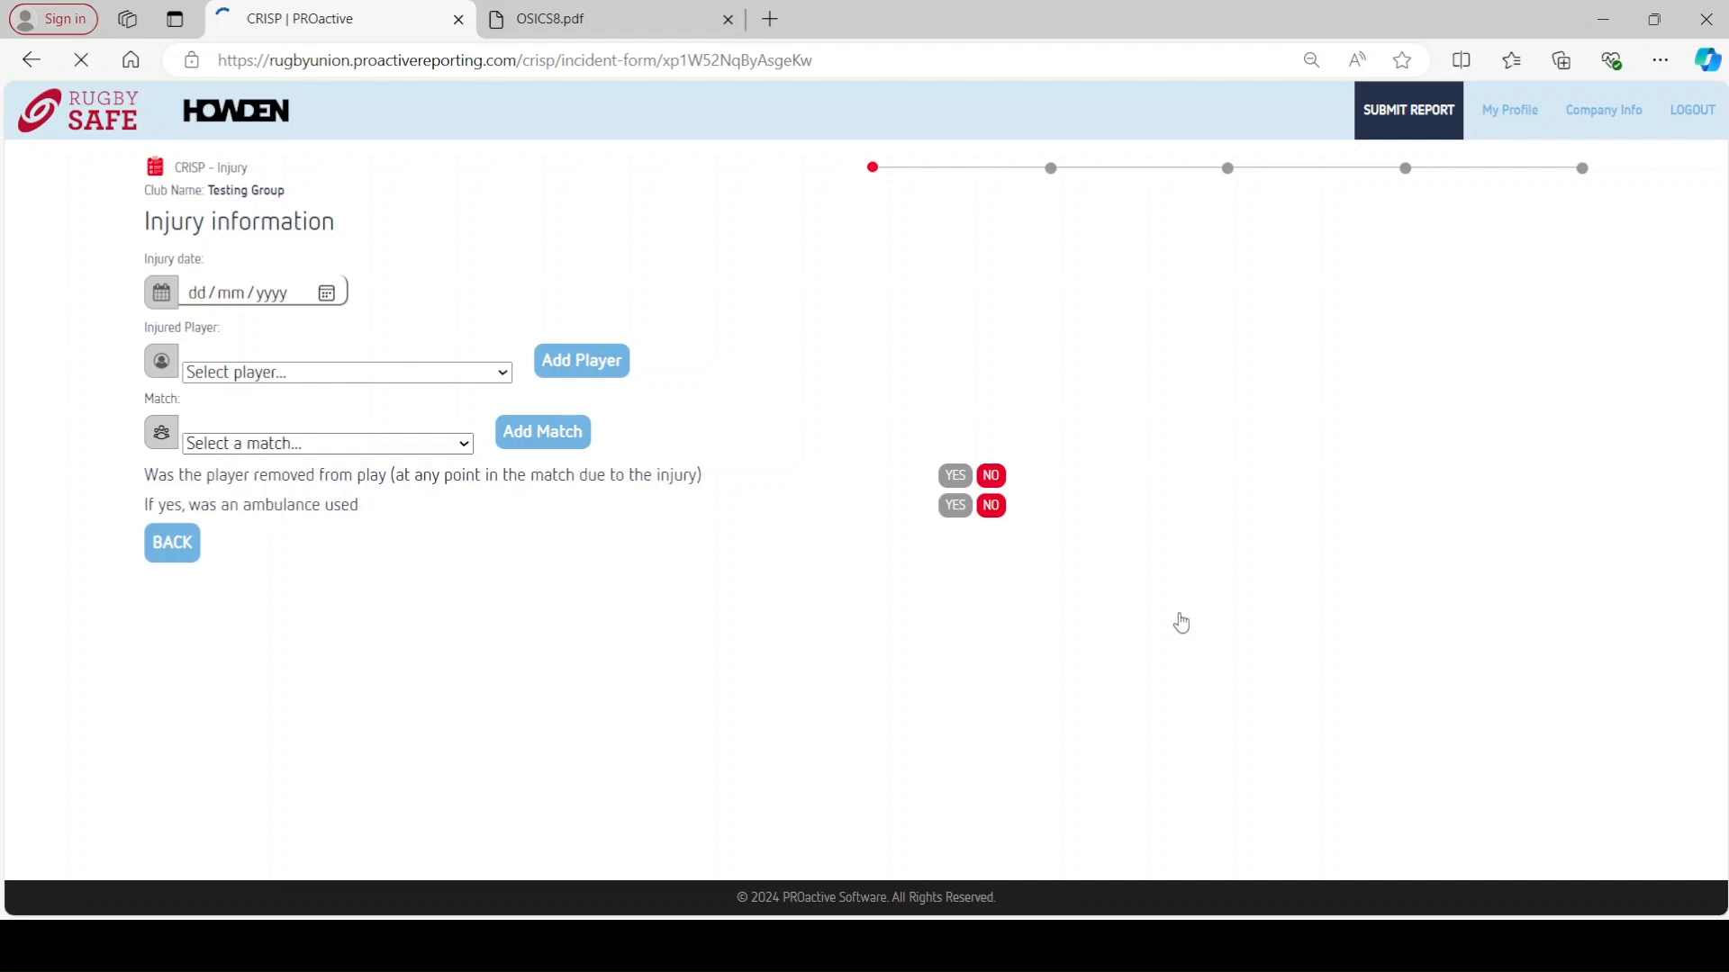
{"action": "left_click", "coordinate": [457, 294]}
{"action": "left_click", "coordinate": [402, 362]}
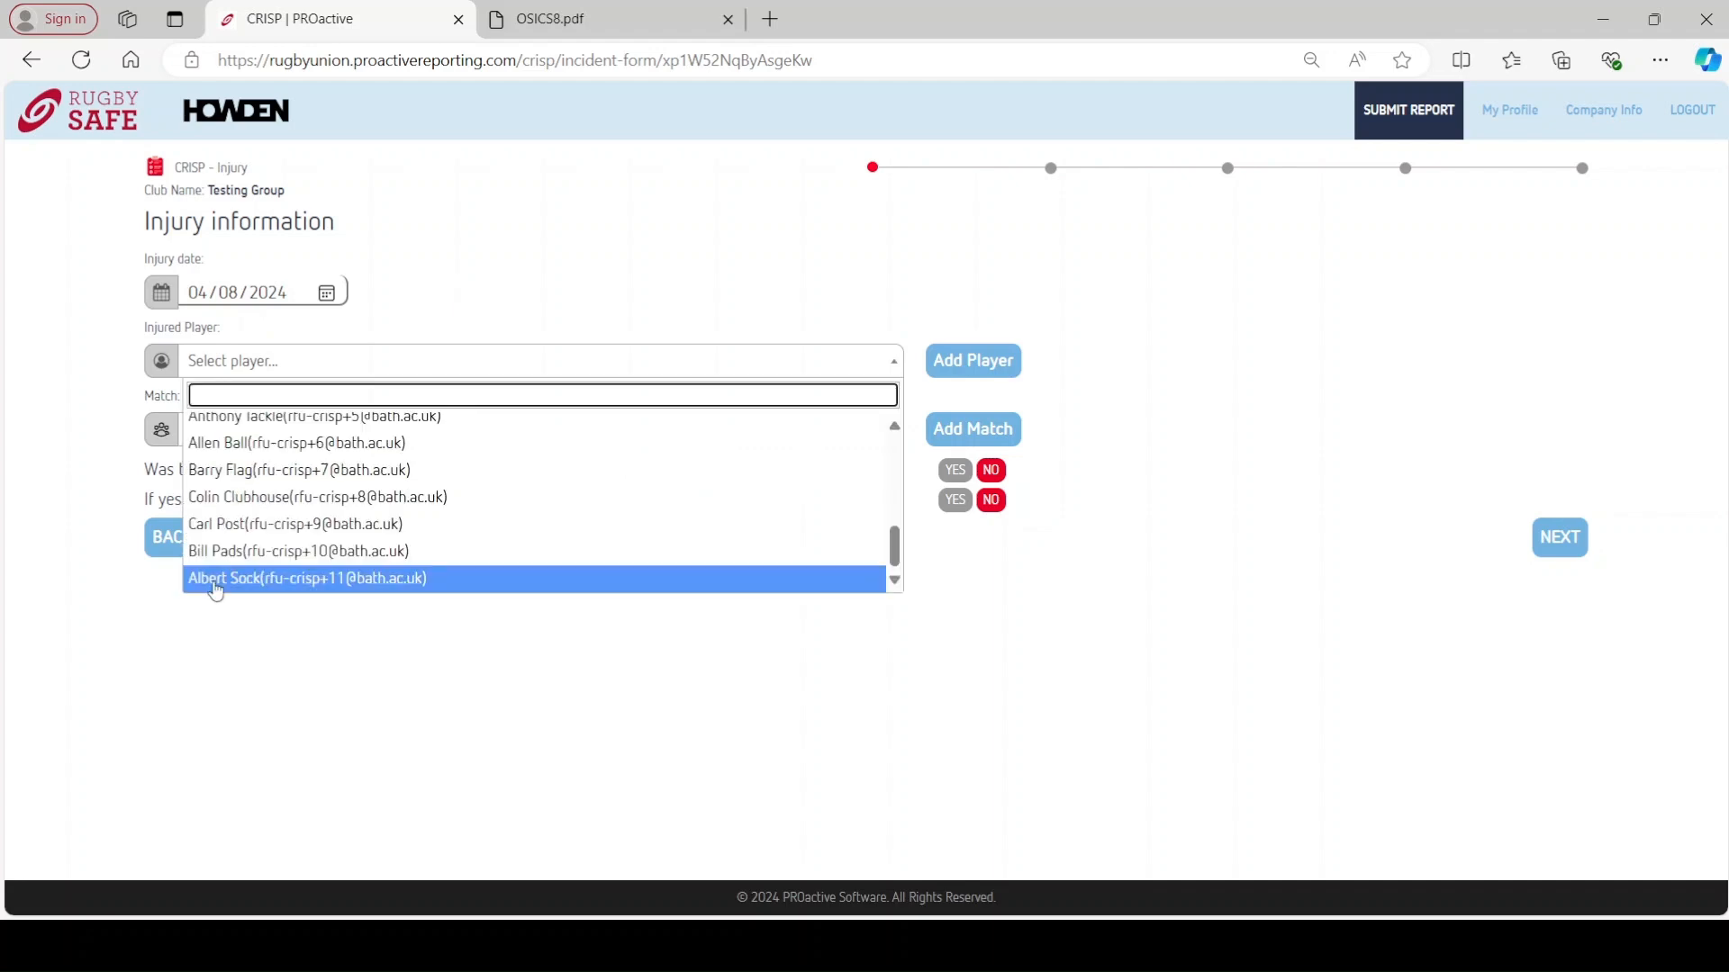
{"action": "left_click", "coordinate": [216, 578]}
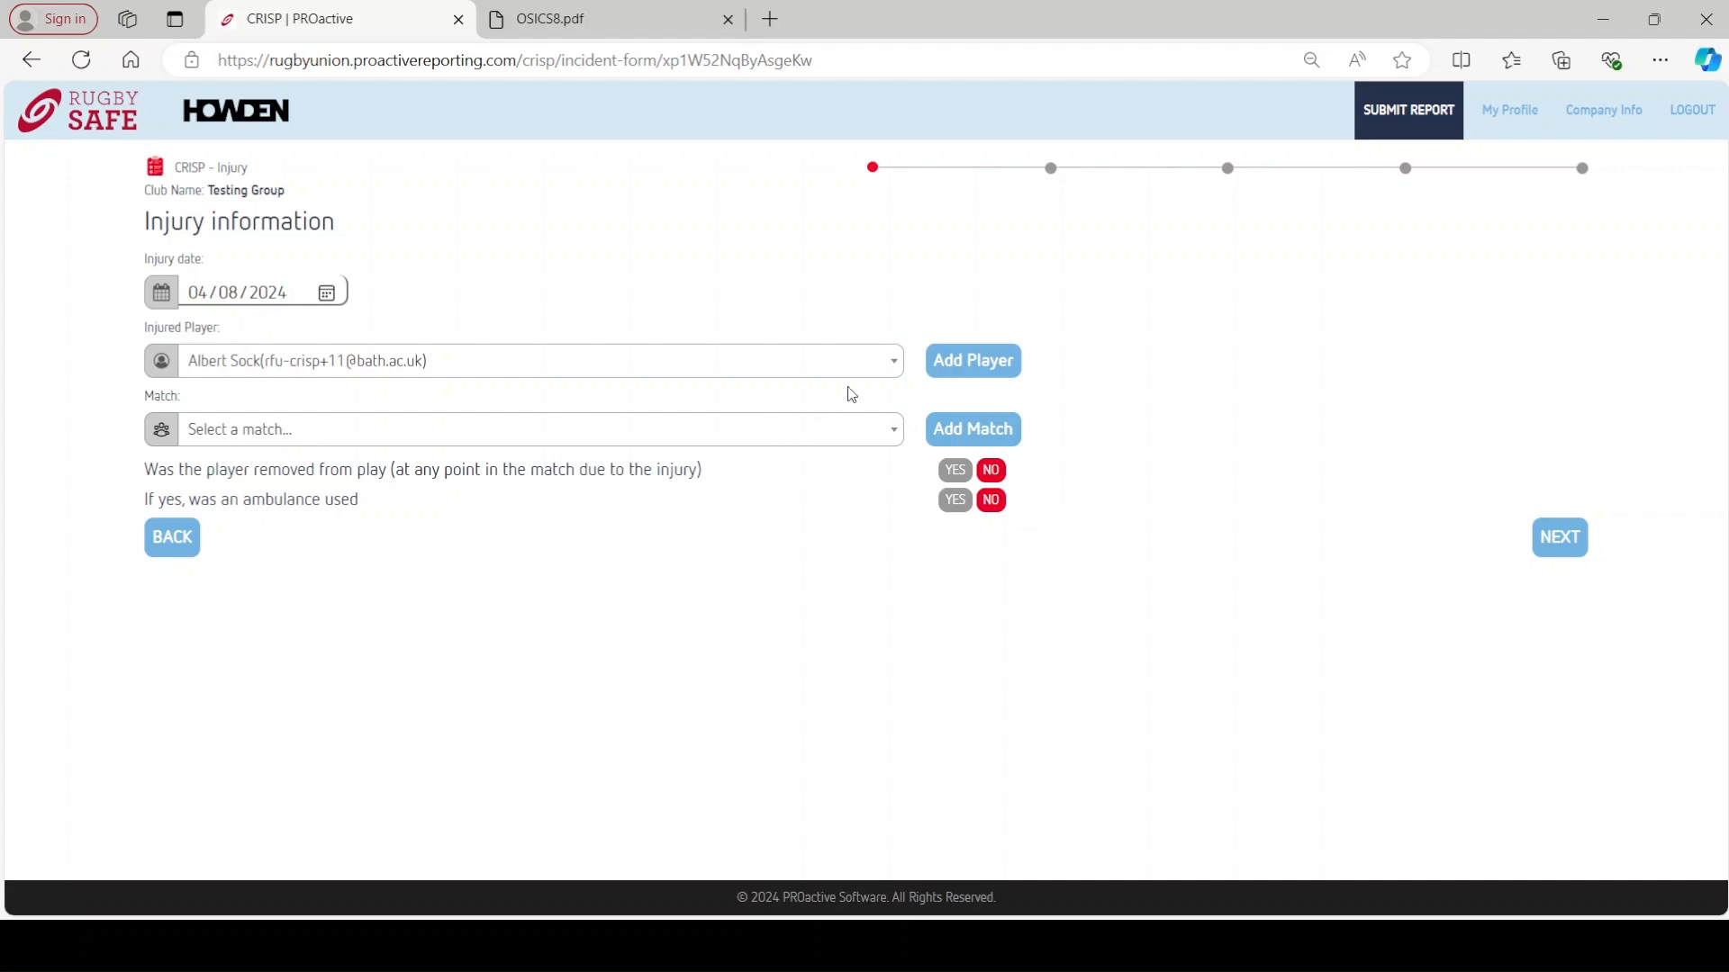
{"action": "left_click", "coordinate": [970, 368]}
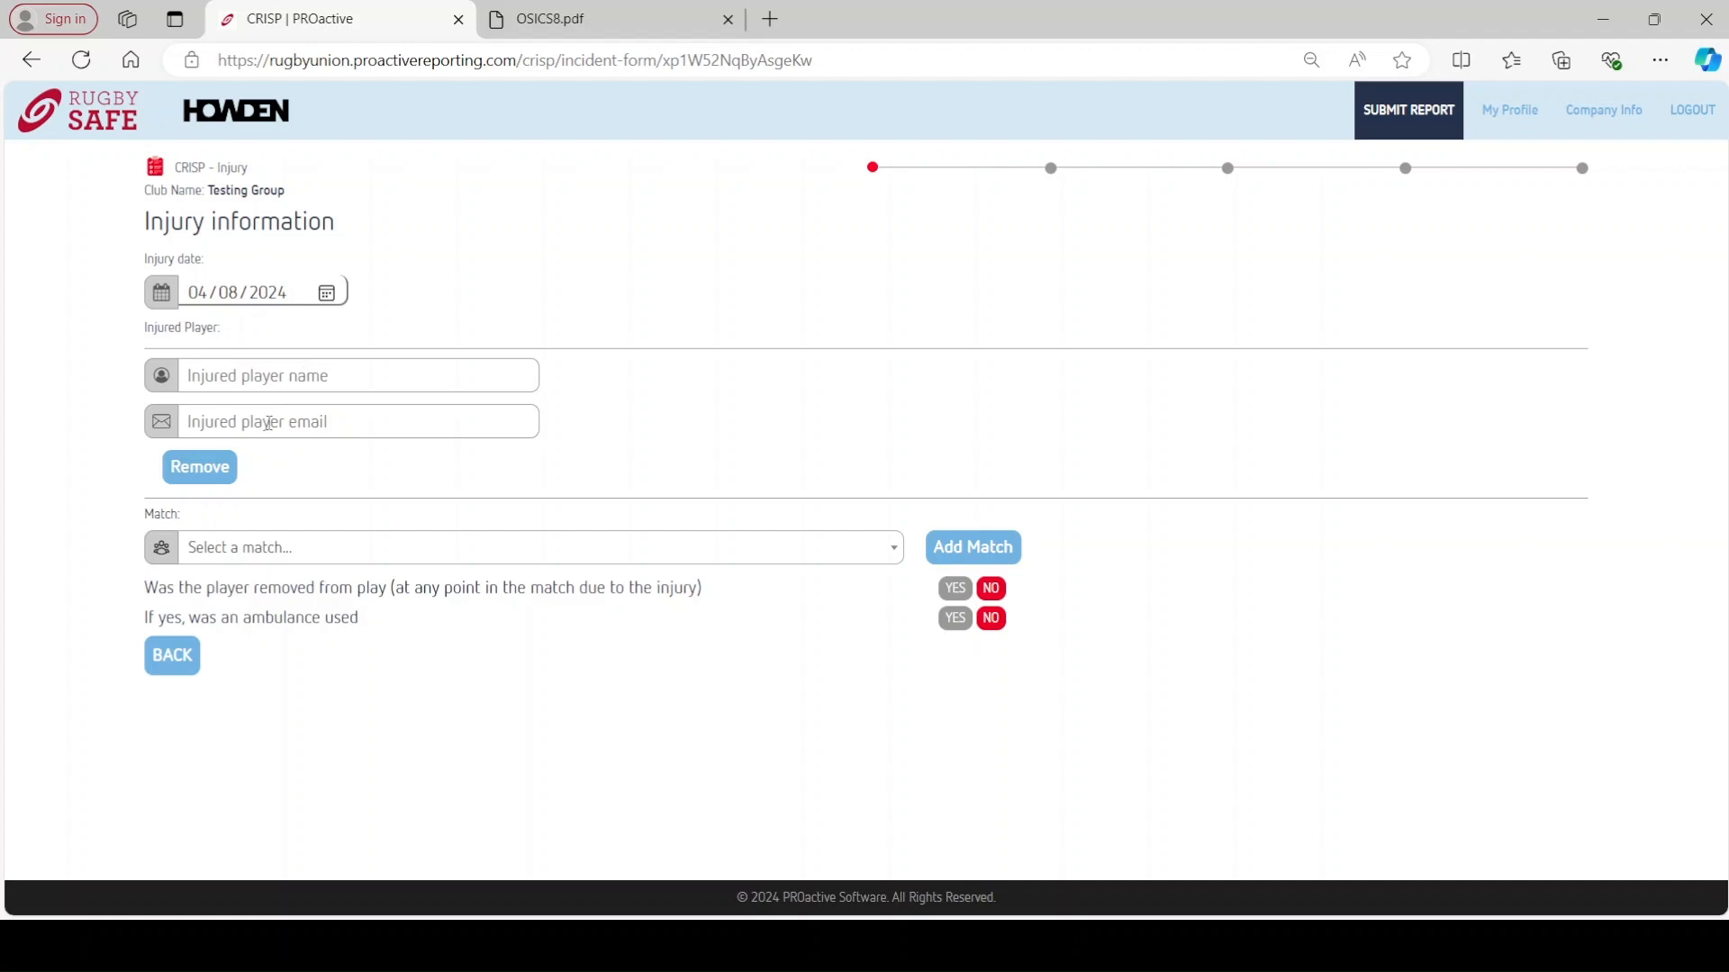
{"action": "left_click", "coordinate": [294, 381]}
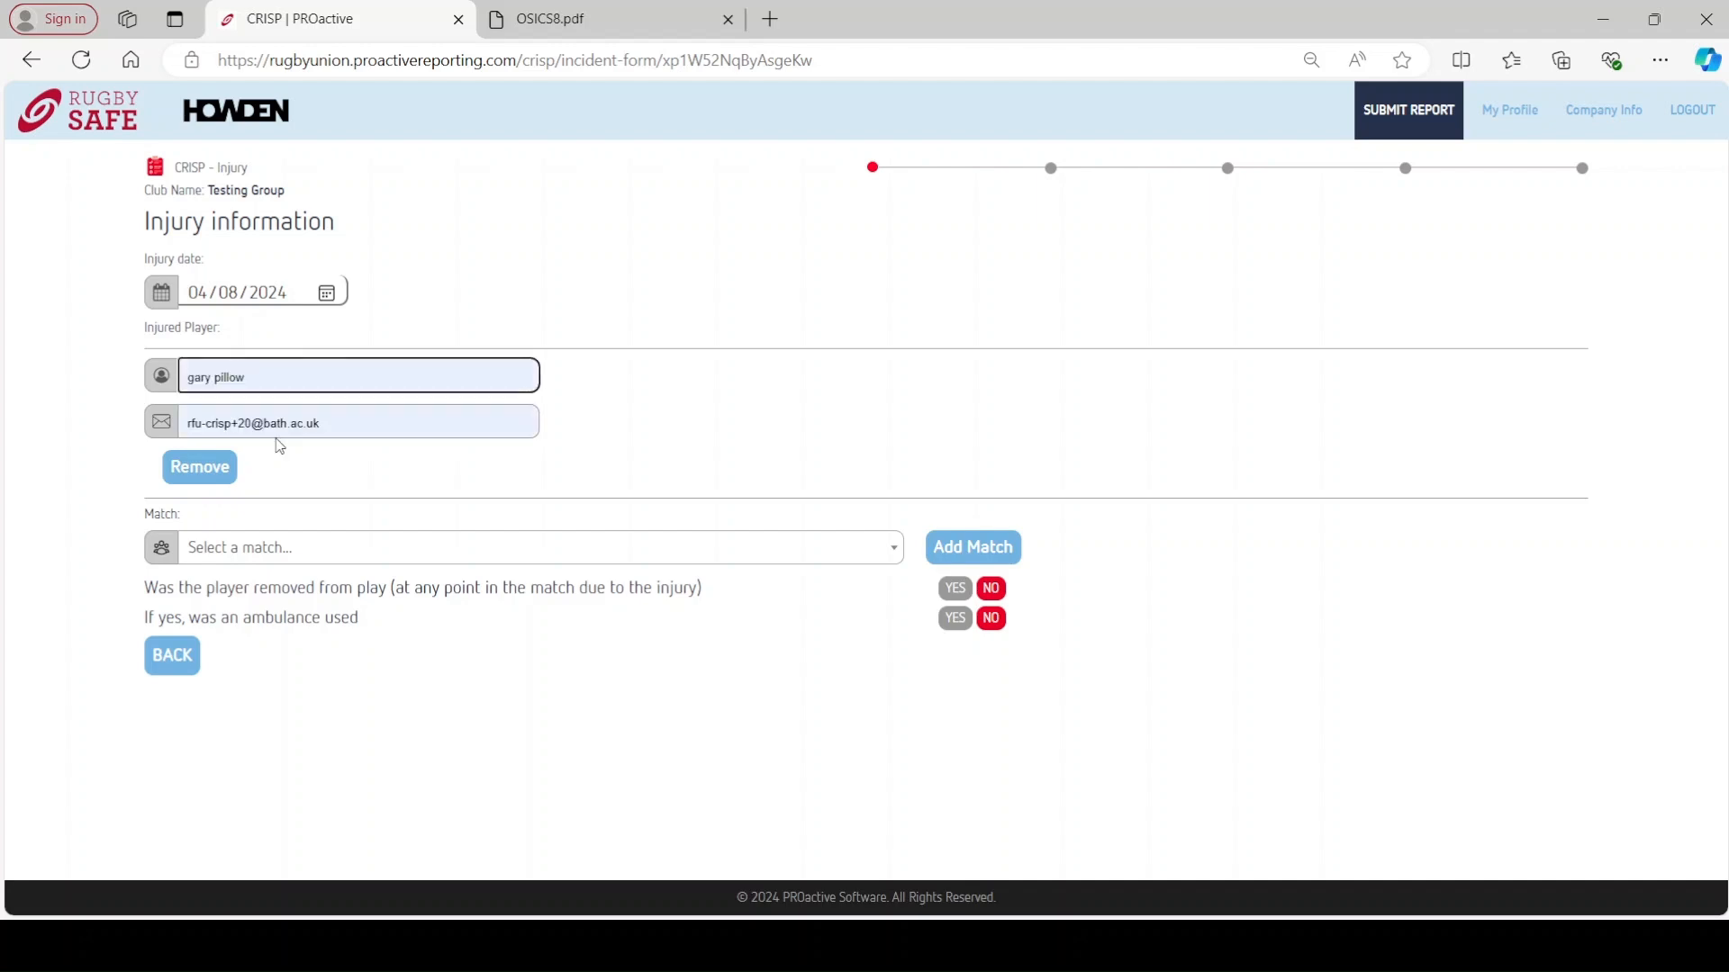
{"action": "left_click", "coordinate": [258, 476]}
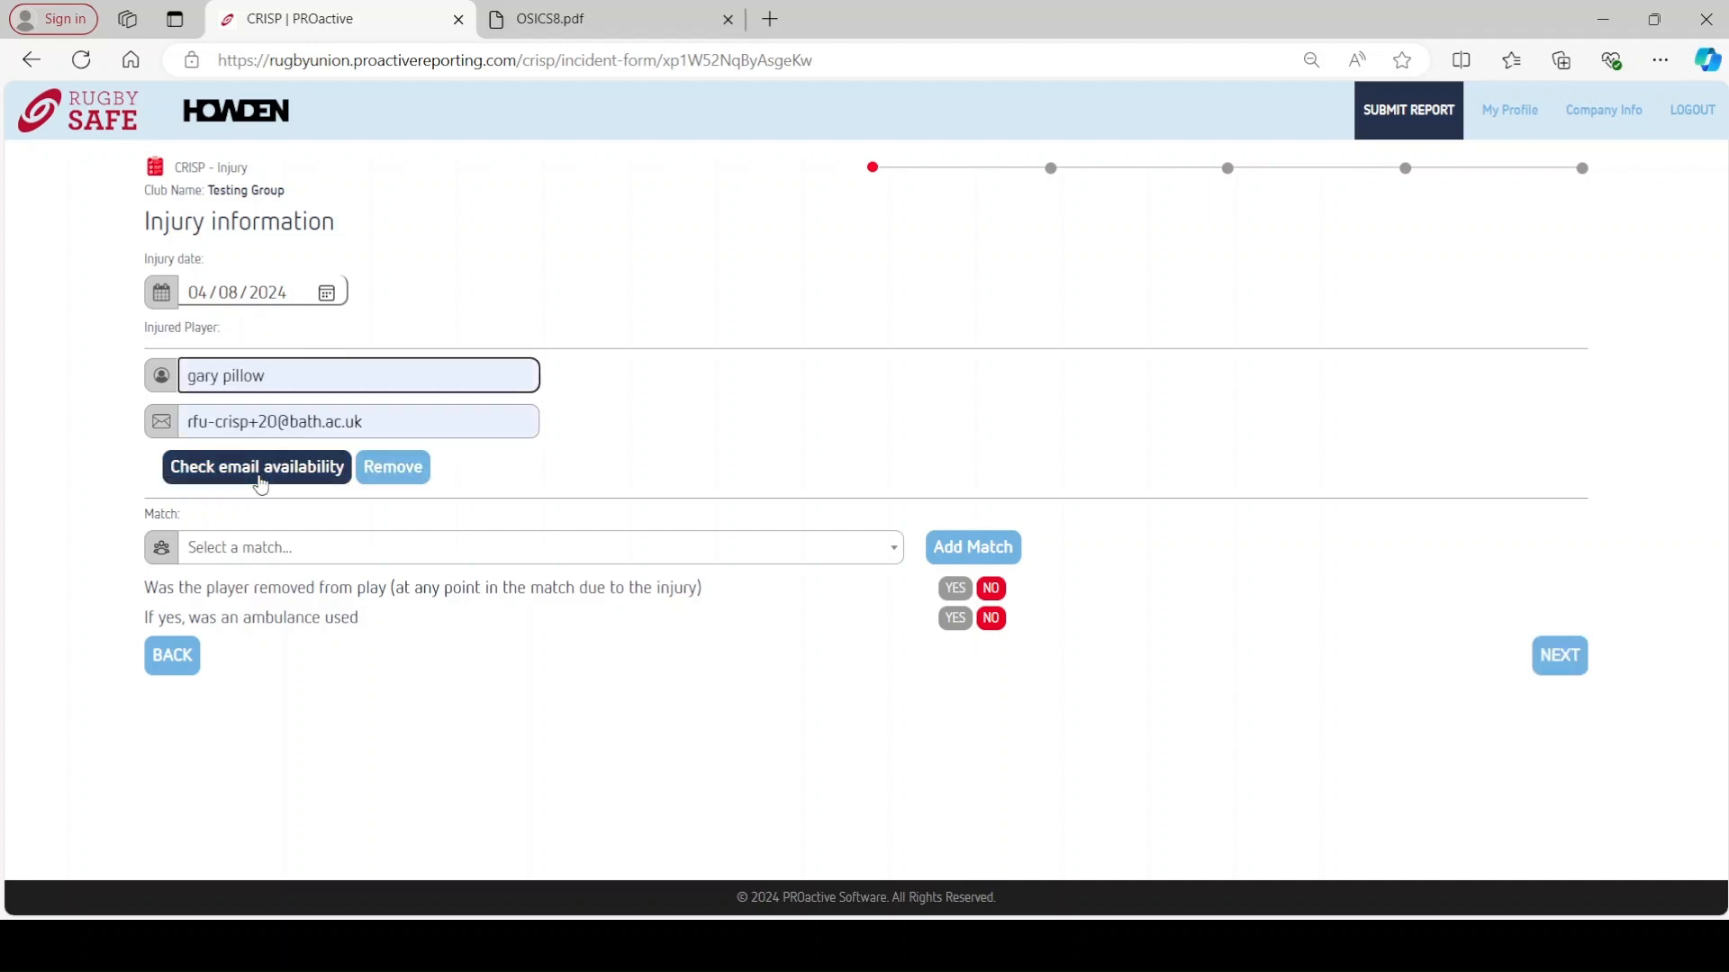
{"action": "left_click_drag", "start_coordinate": [271, 421], "coordinate": [280, 419]}
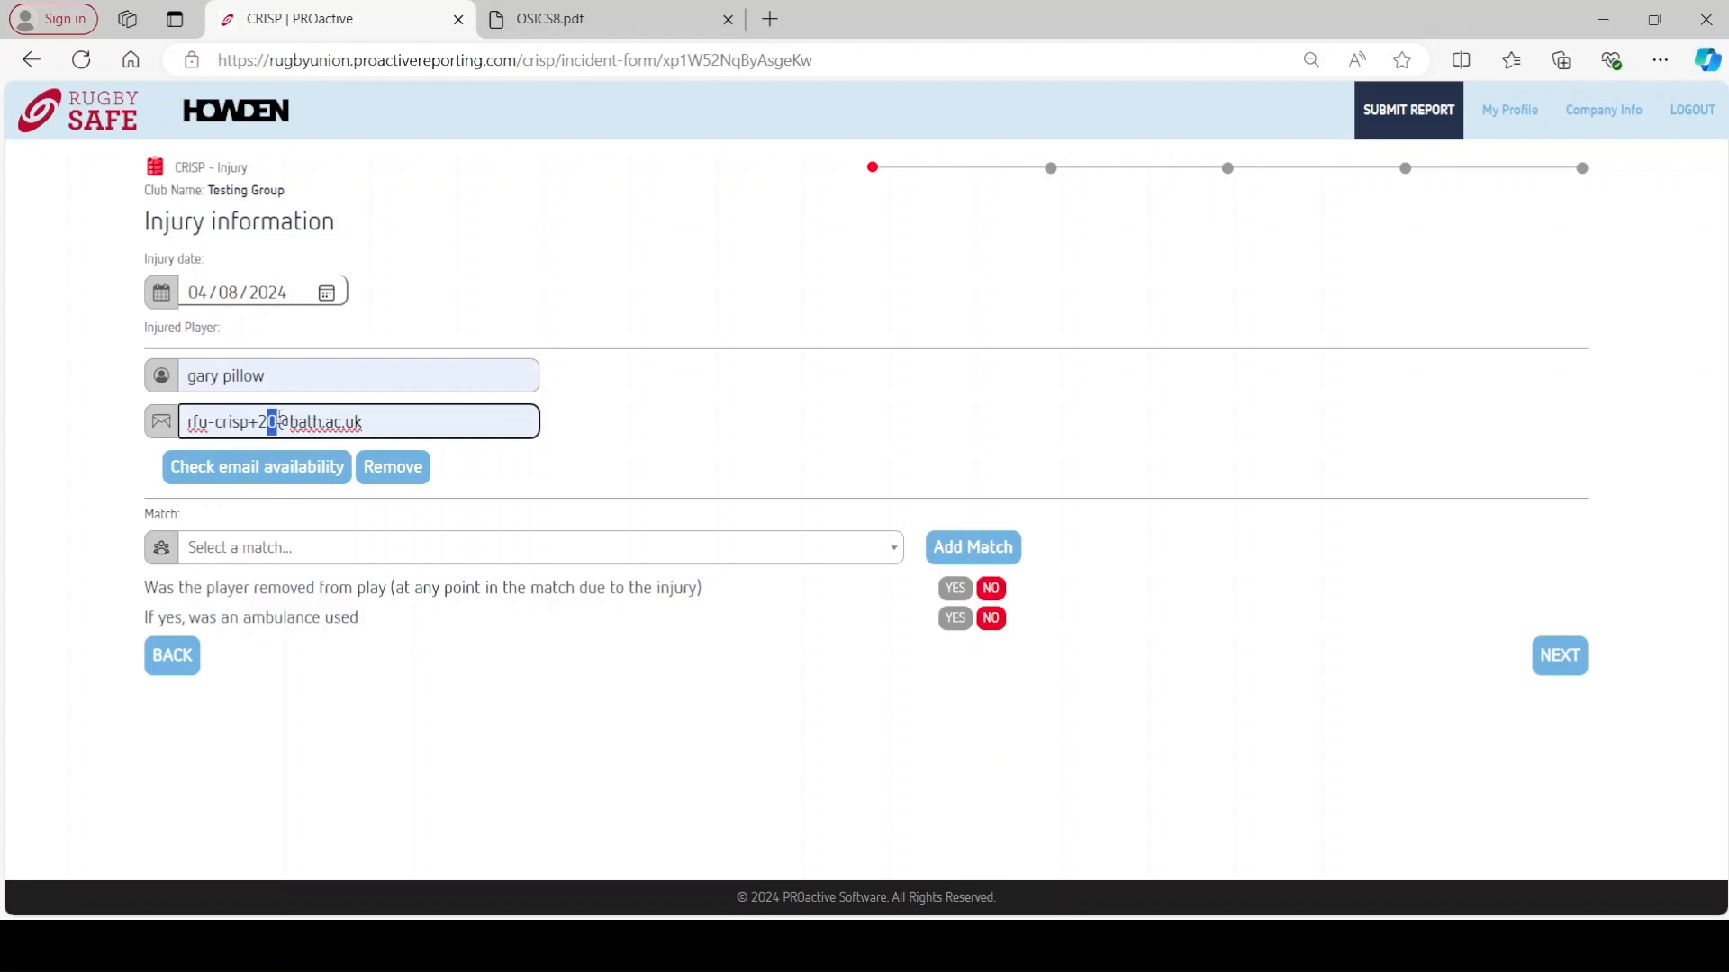
{"action": "type", "text": "1"}
{"action": "left_click", "coordinate": [289, 469]}
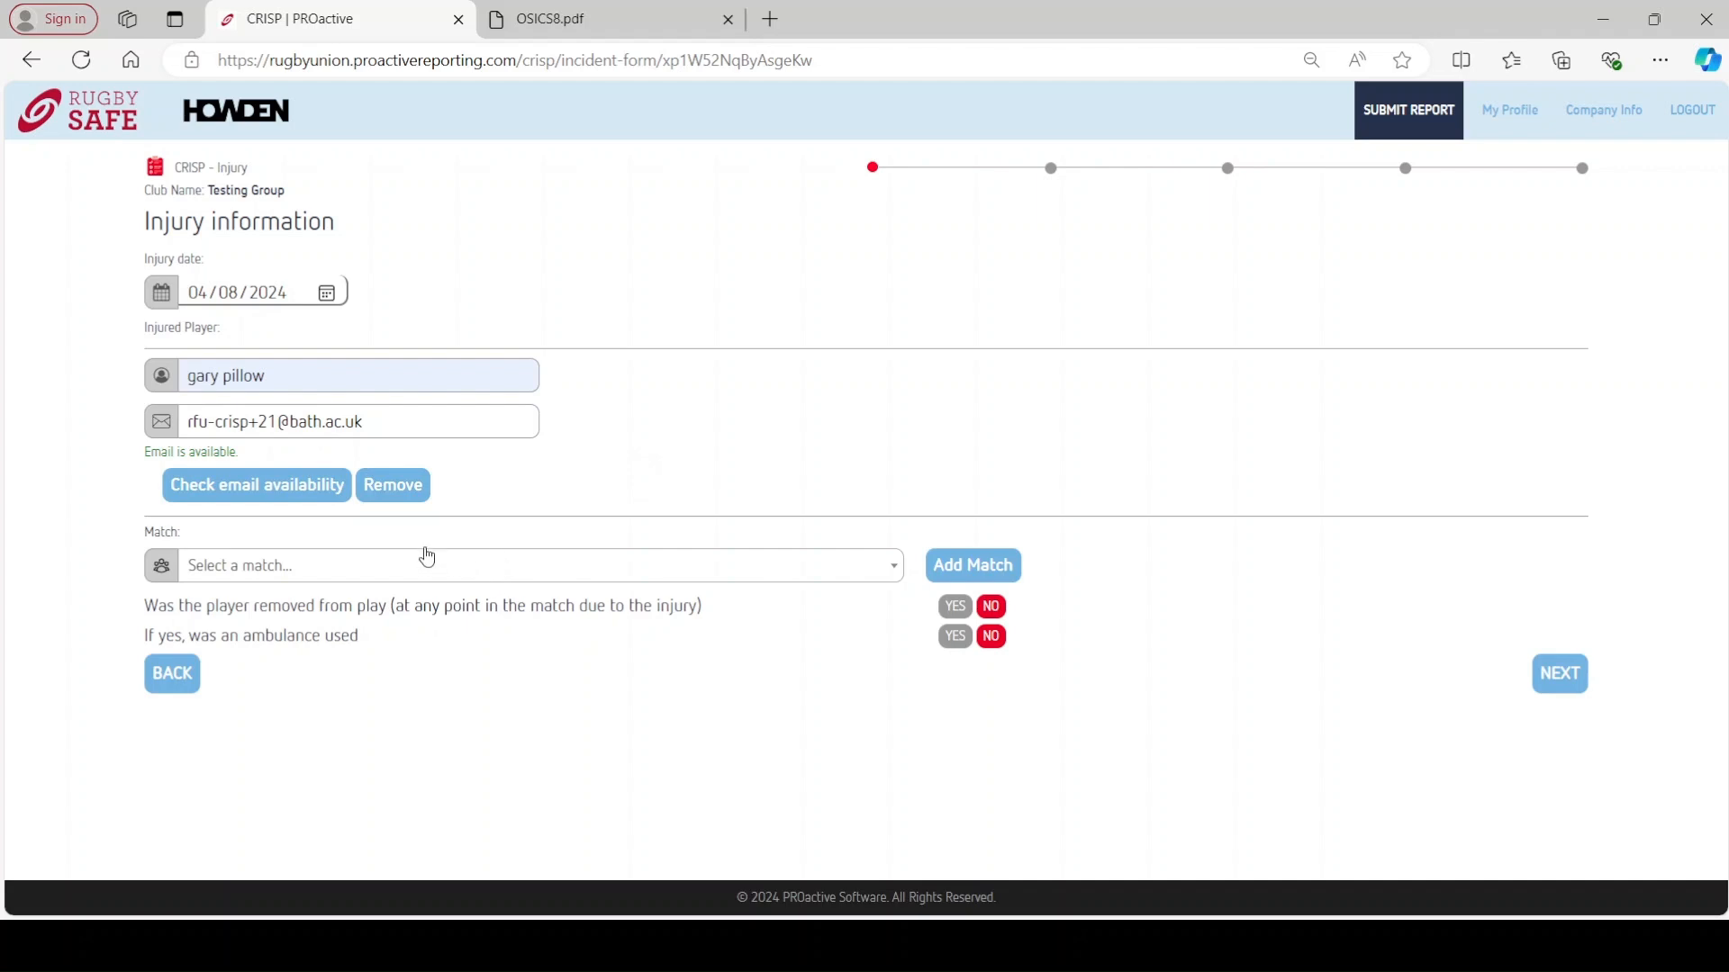
{"action": "left_click", "coordinate": [412, 497]}
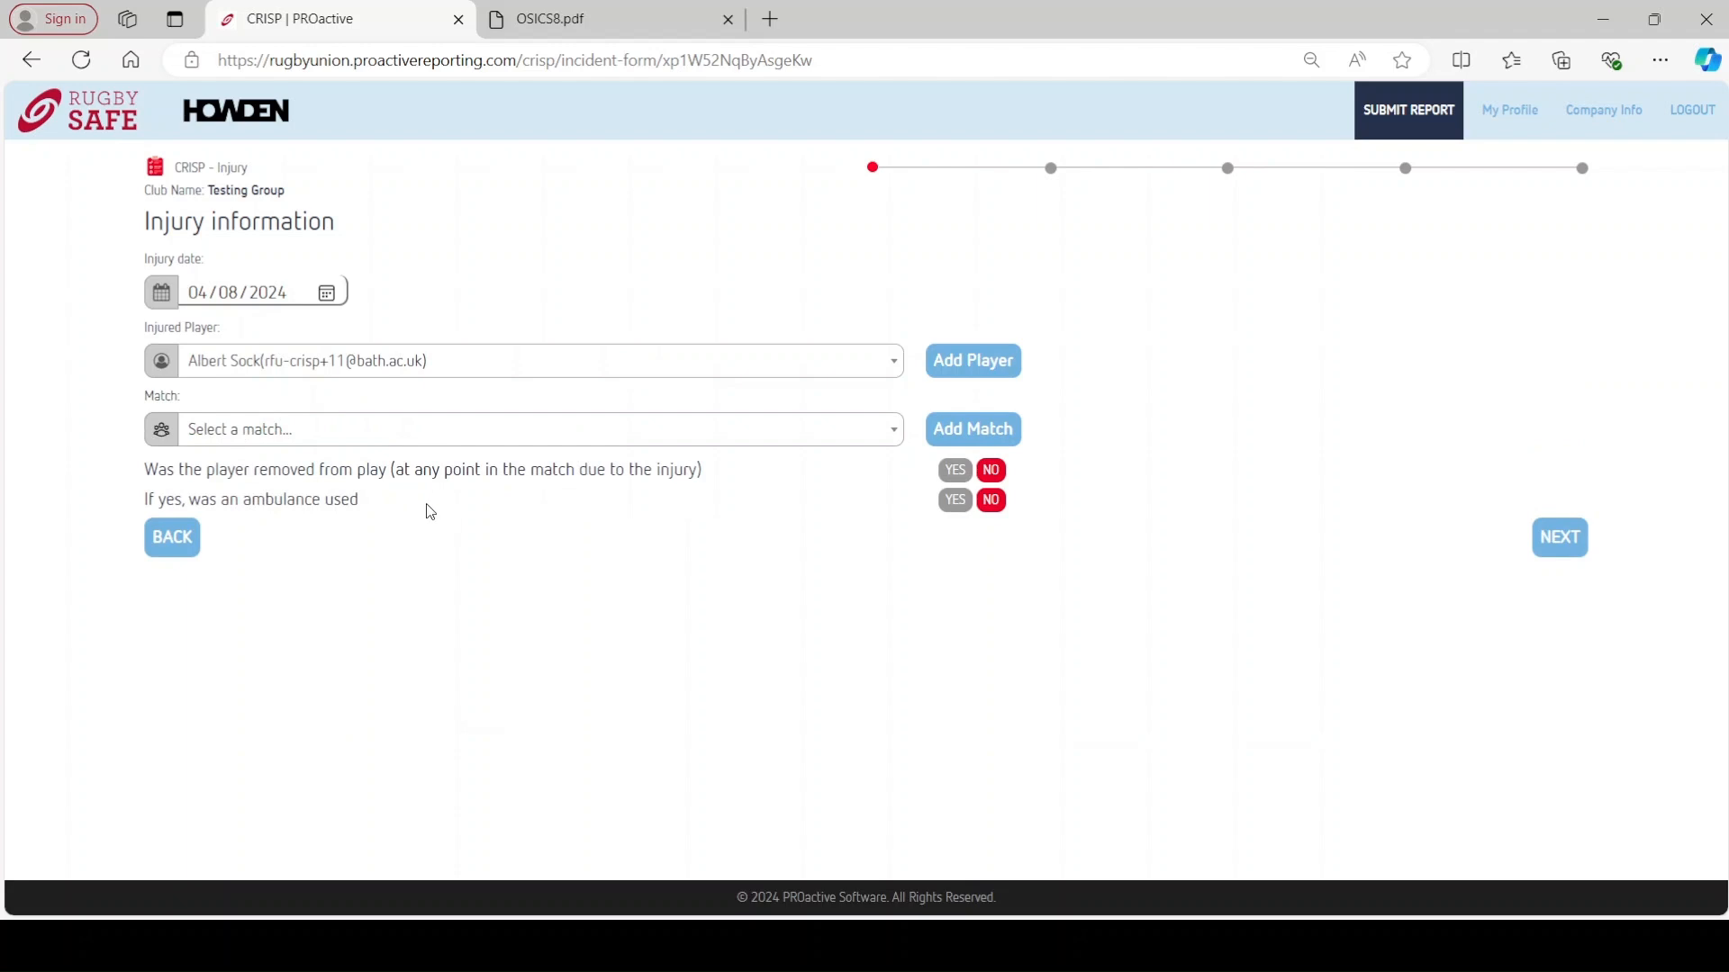
- Link the injury to Friendly - August 04, 2024 (Players) and mark the player removed from play
{"action": "left_click", "coordinate": [413, 436]}
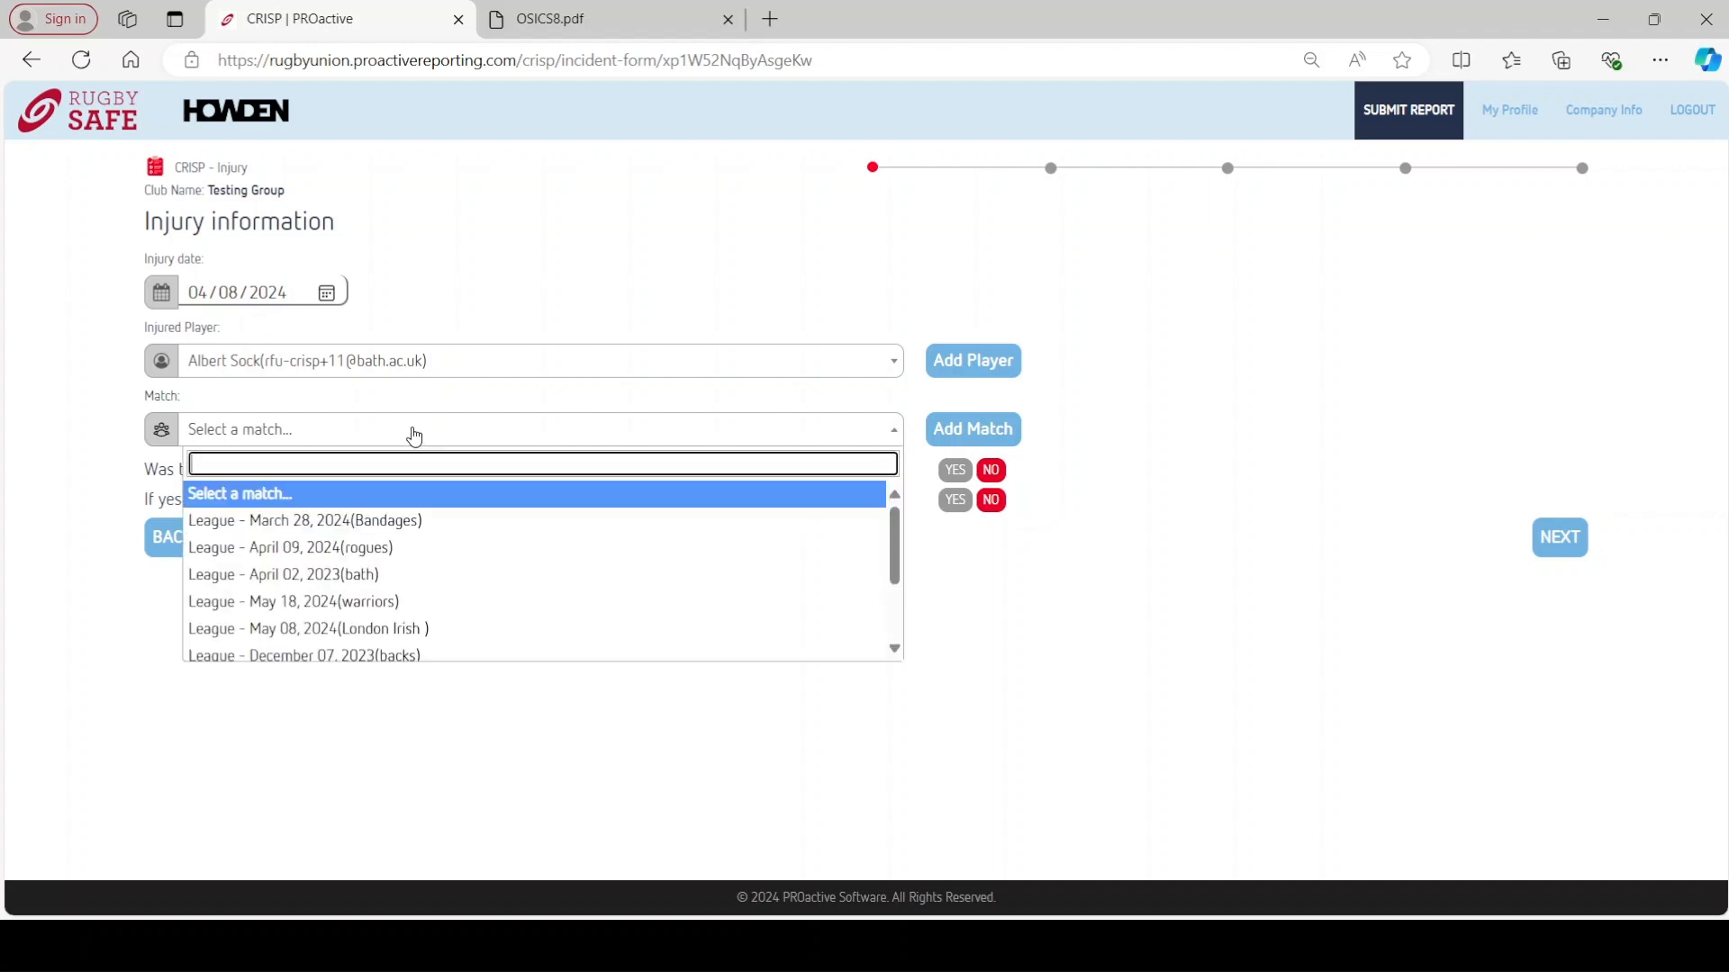
{"action": "scroll", "coordinate": [404, 567], "scroll_direction": "down", "scroll_amount": 2}
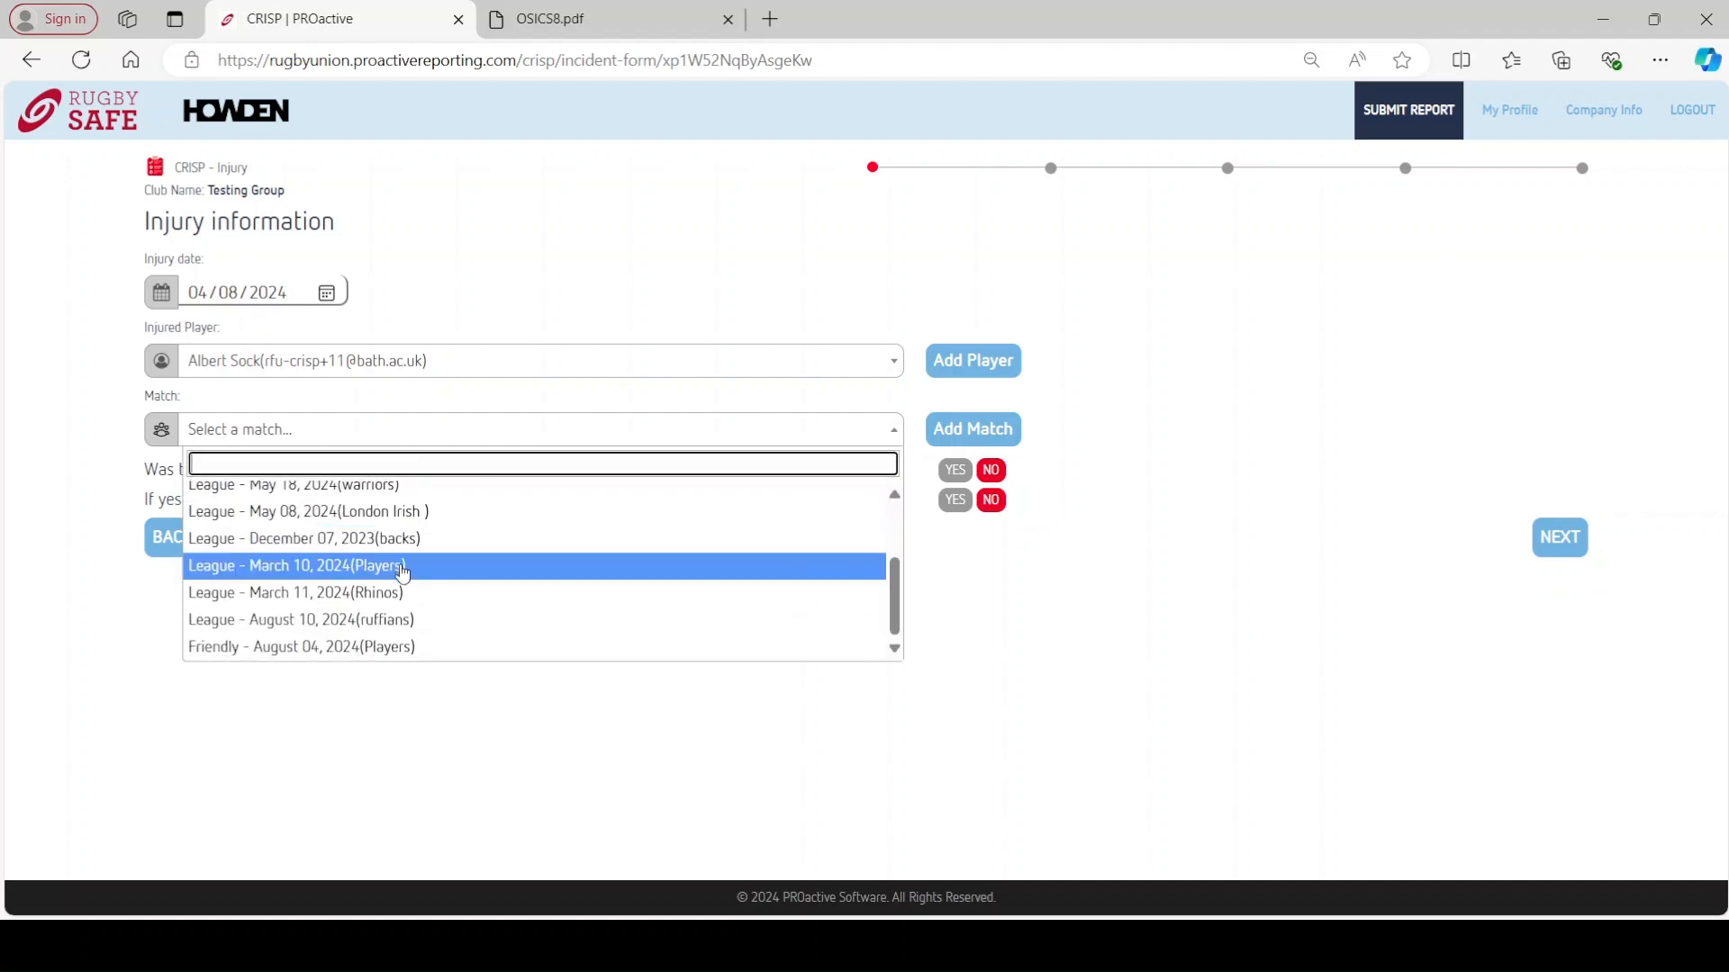
{"action": "left_click", "coordinate": [374, 646]}
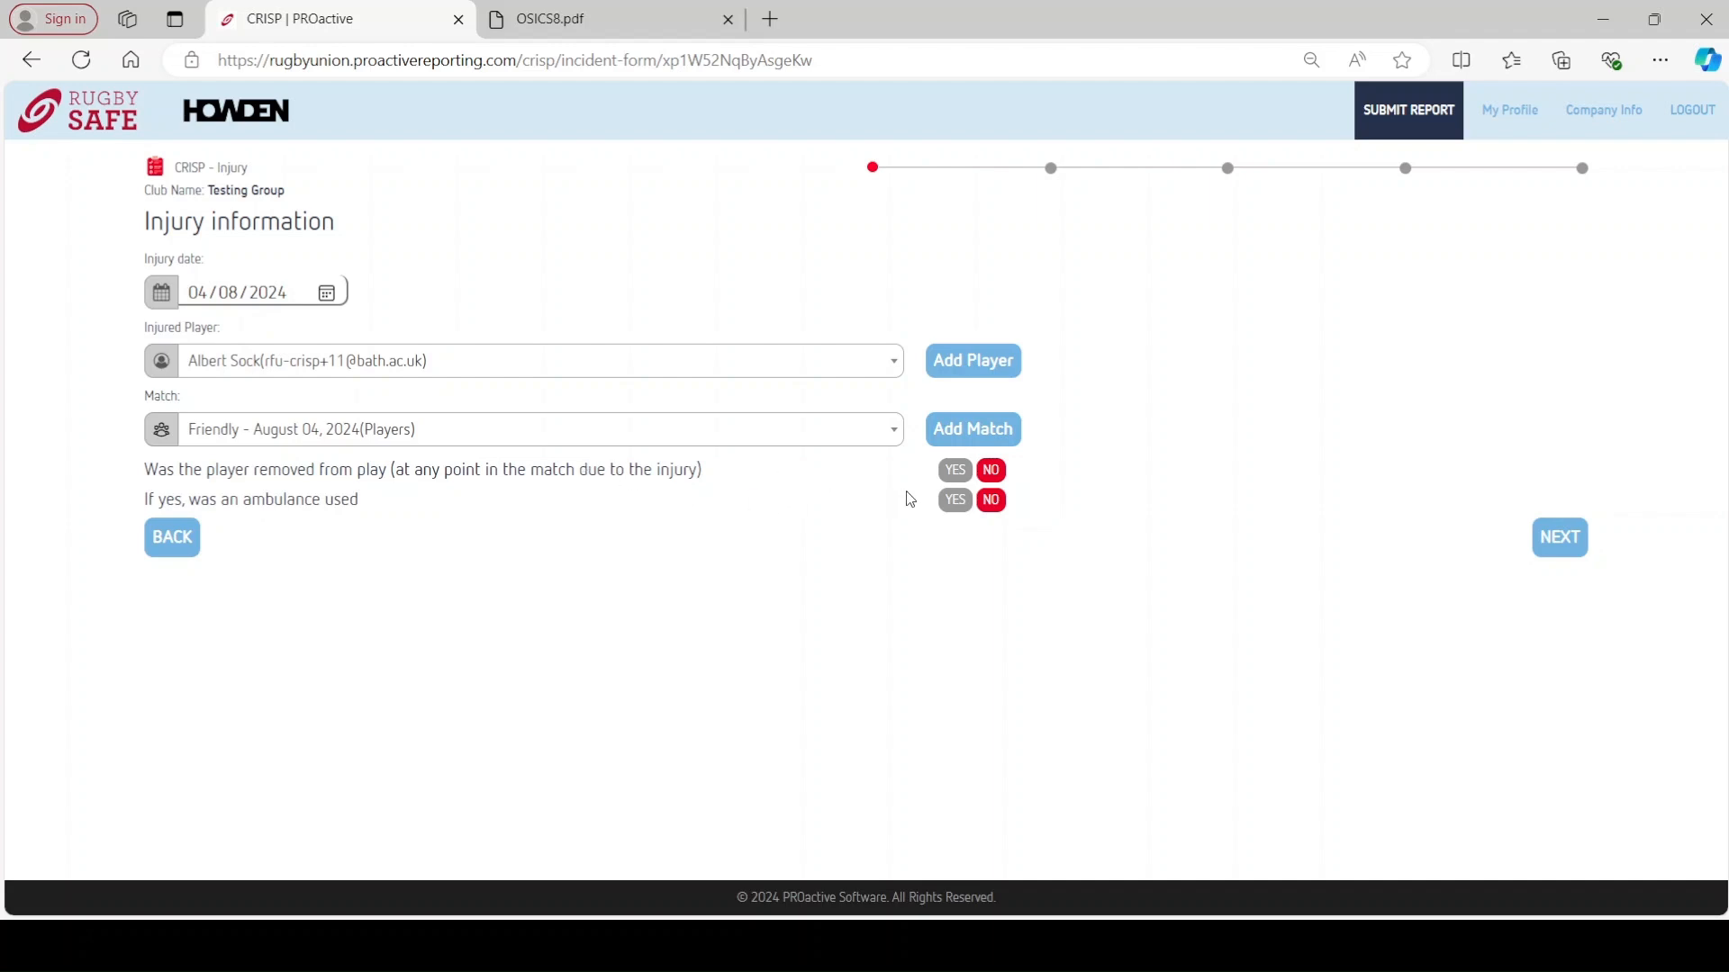
{"action": "left_click", "coordinate": [955, 476]}
- Record Hooker for both positions, Starter, injury time 40-60, with gum shield and head guard worn
{"action": "left_click", "coordinate": [1574, 544]}
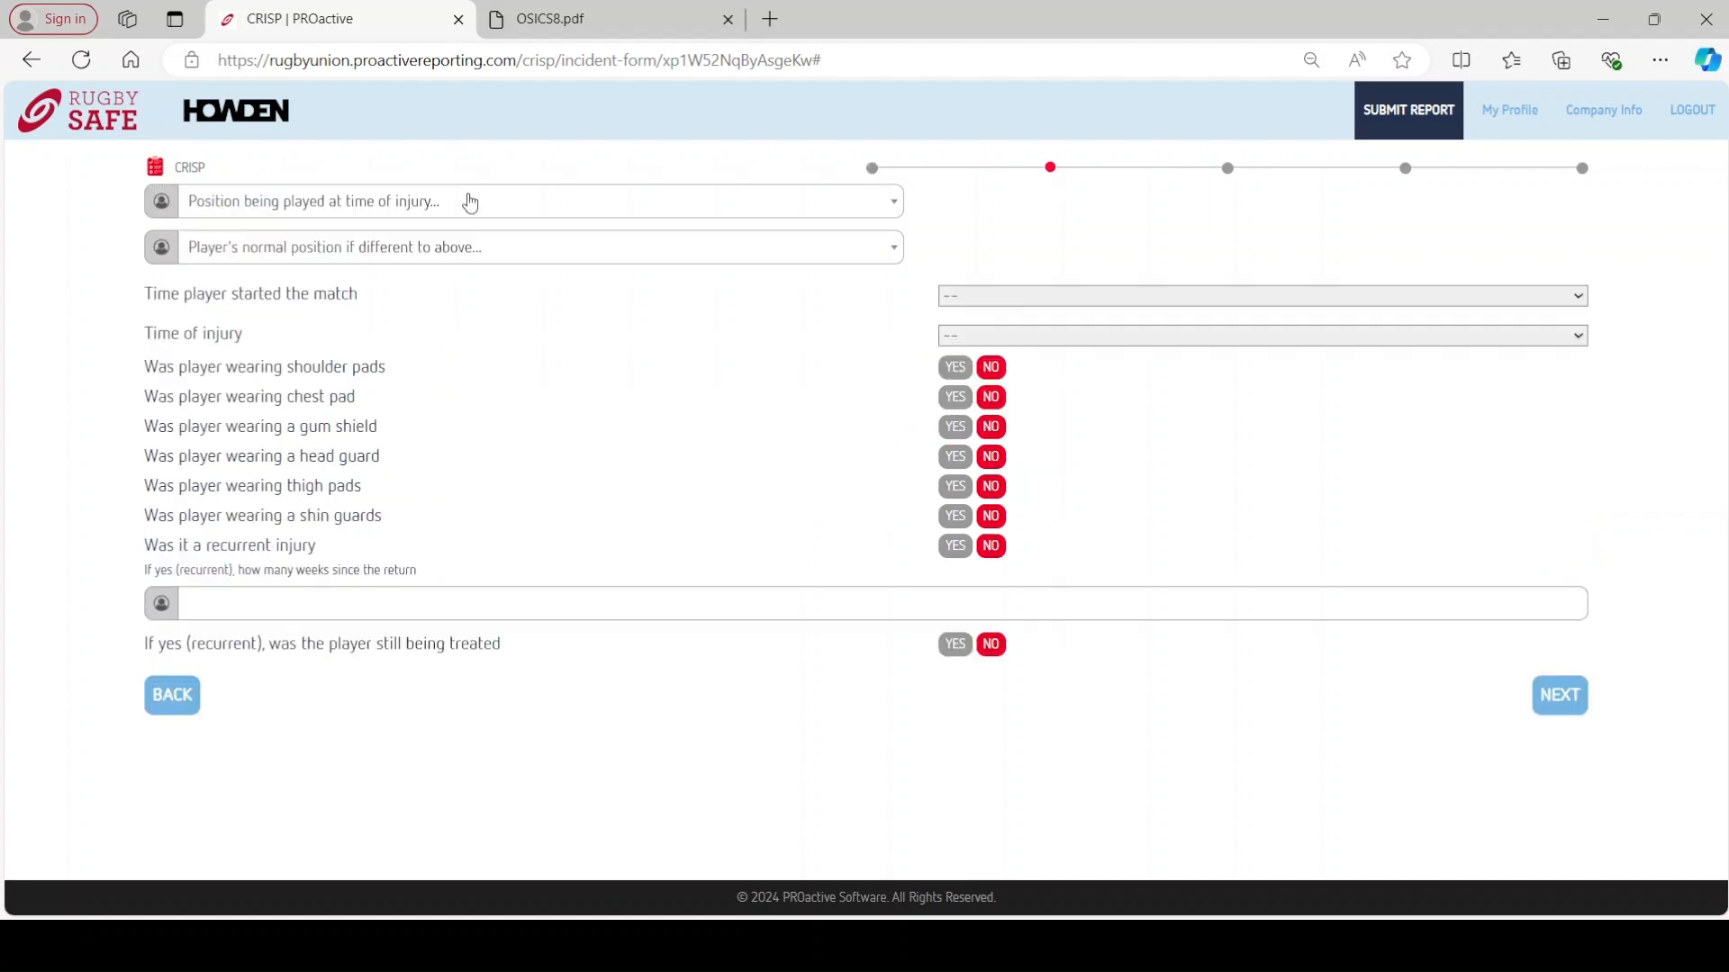
{"action": "left_click", "coordinate": [469, 199]}
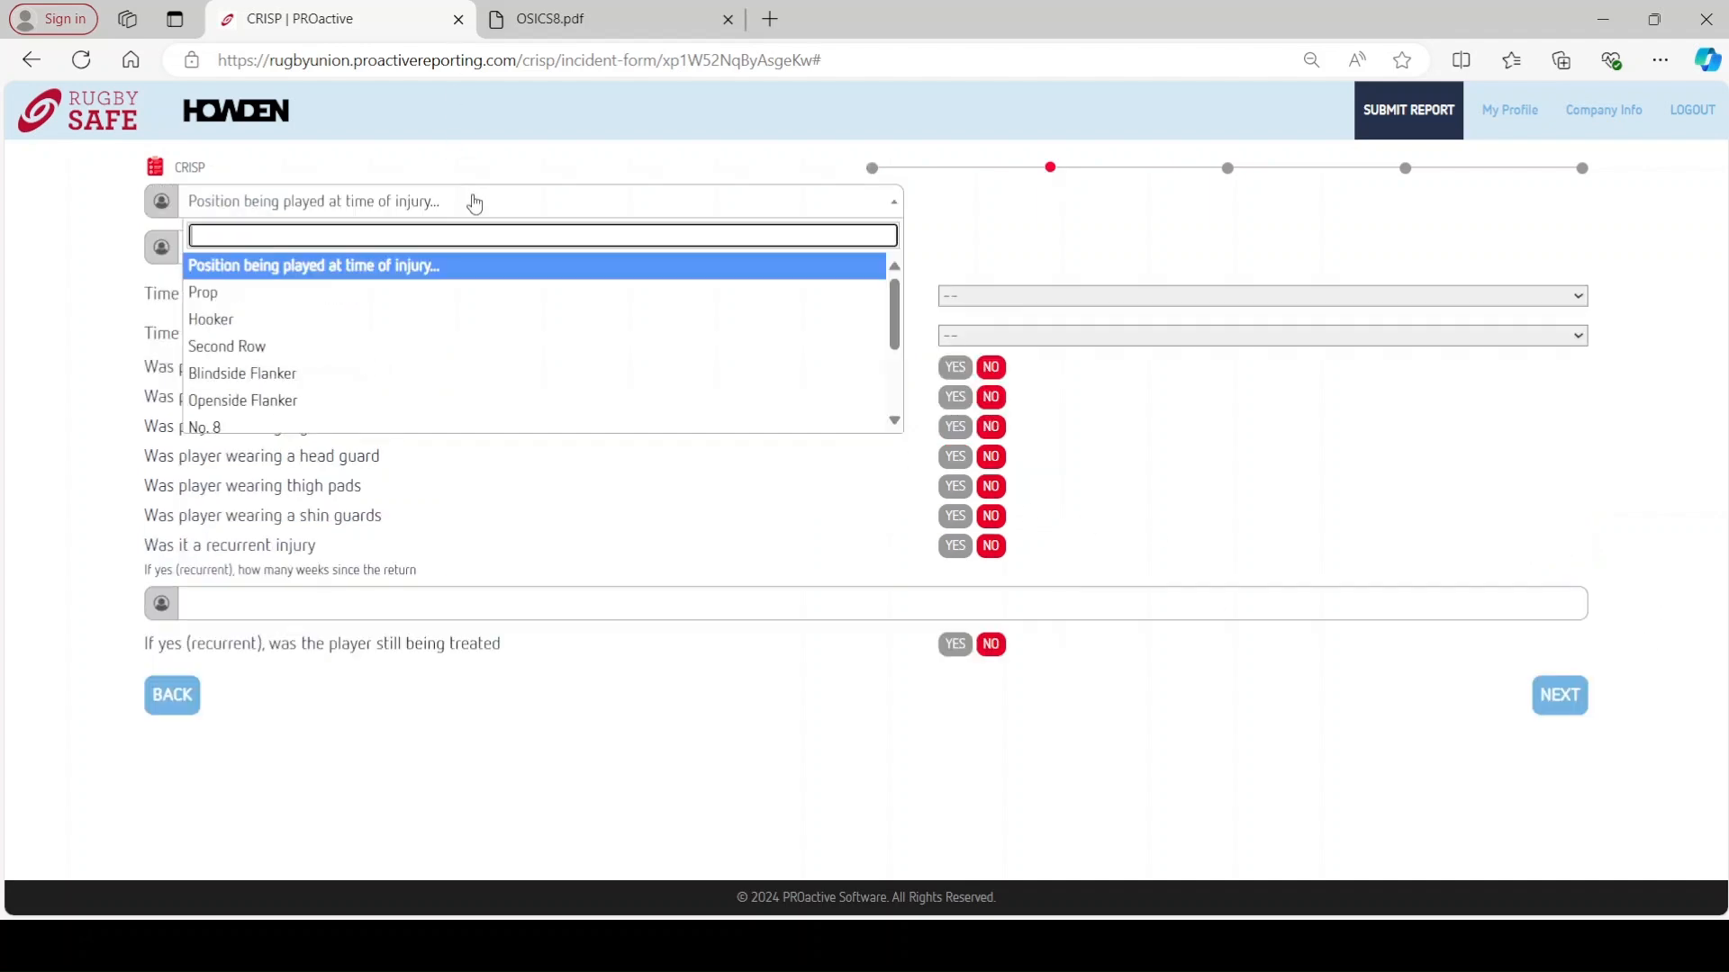
{"action": "left_click", "coordinate": [291, 322]}
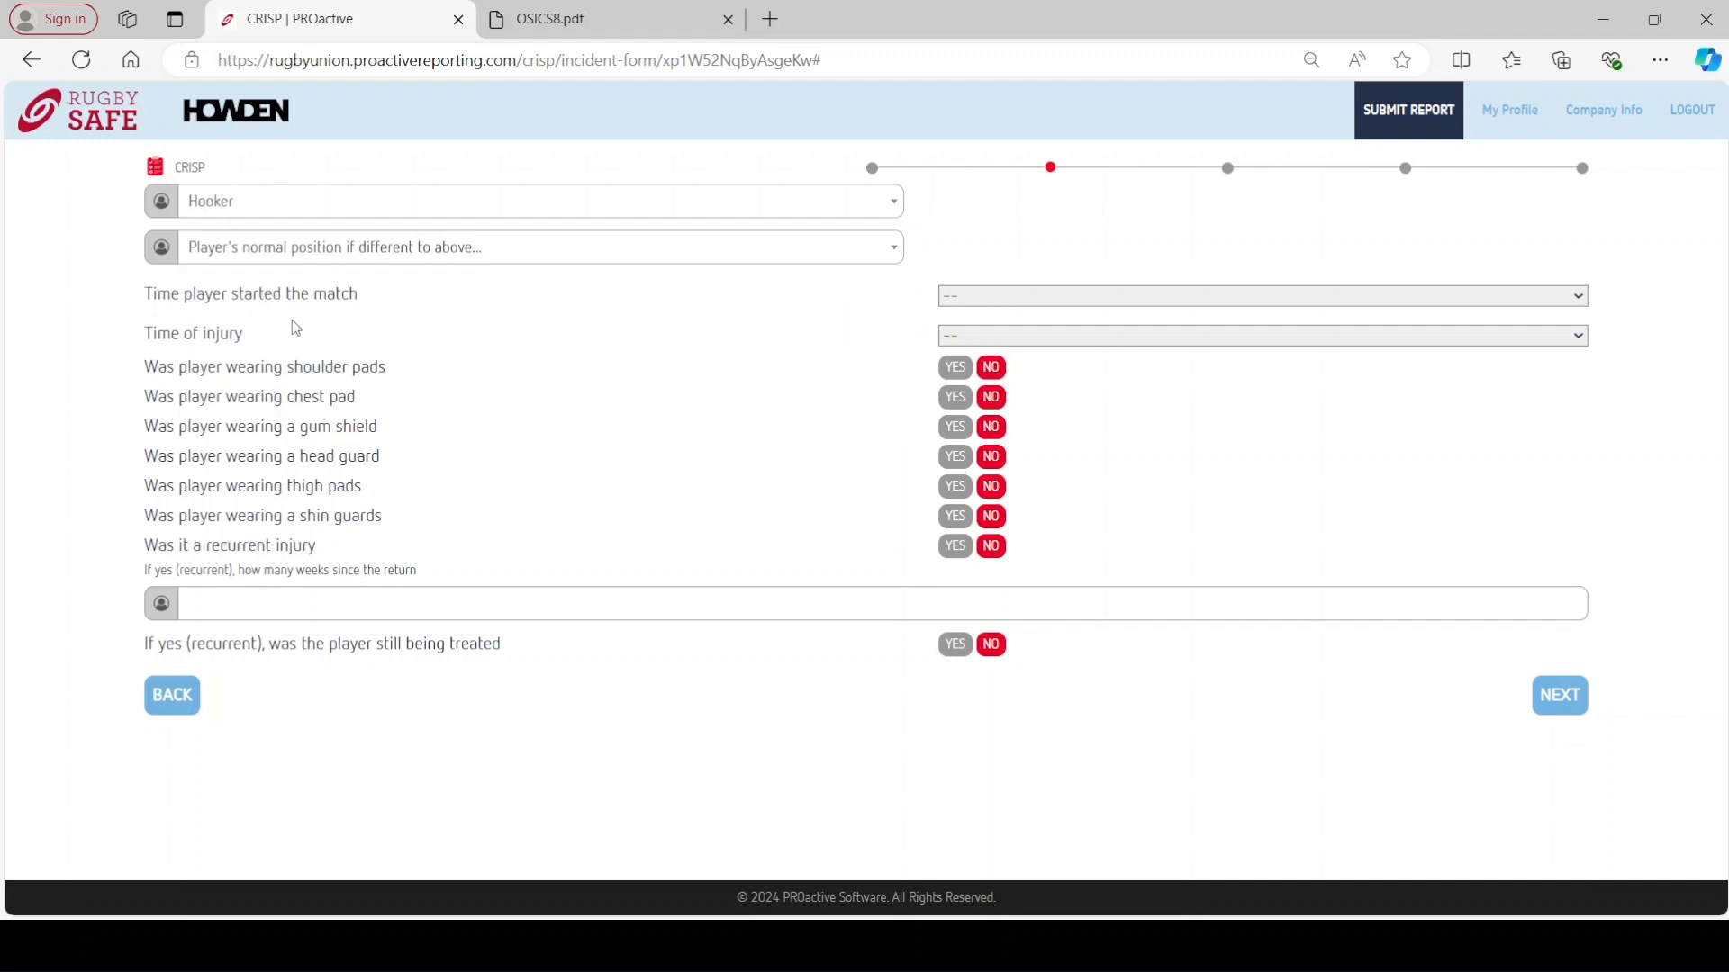
{"action": "left_click", "coordinate": [380, 247]}
{"action": "left_click", "coordinate": [261, 367]}
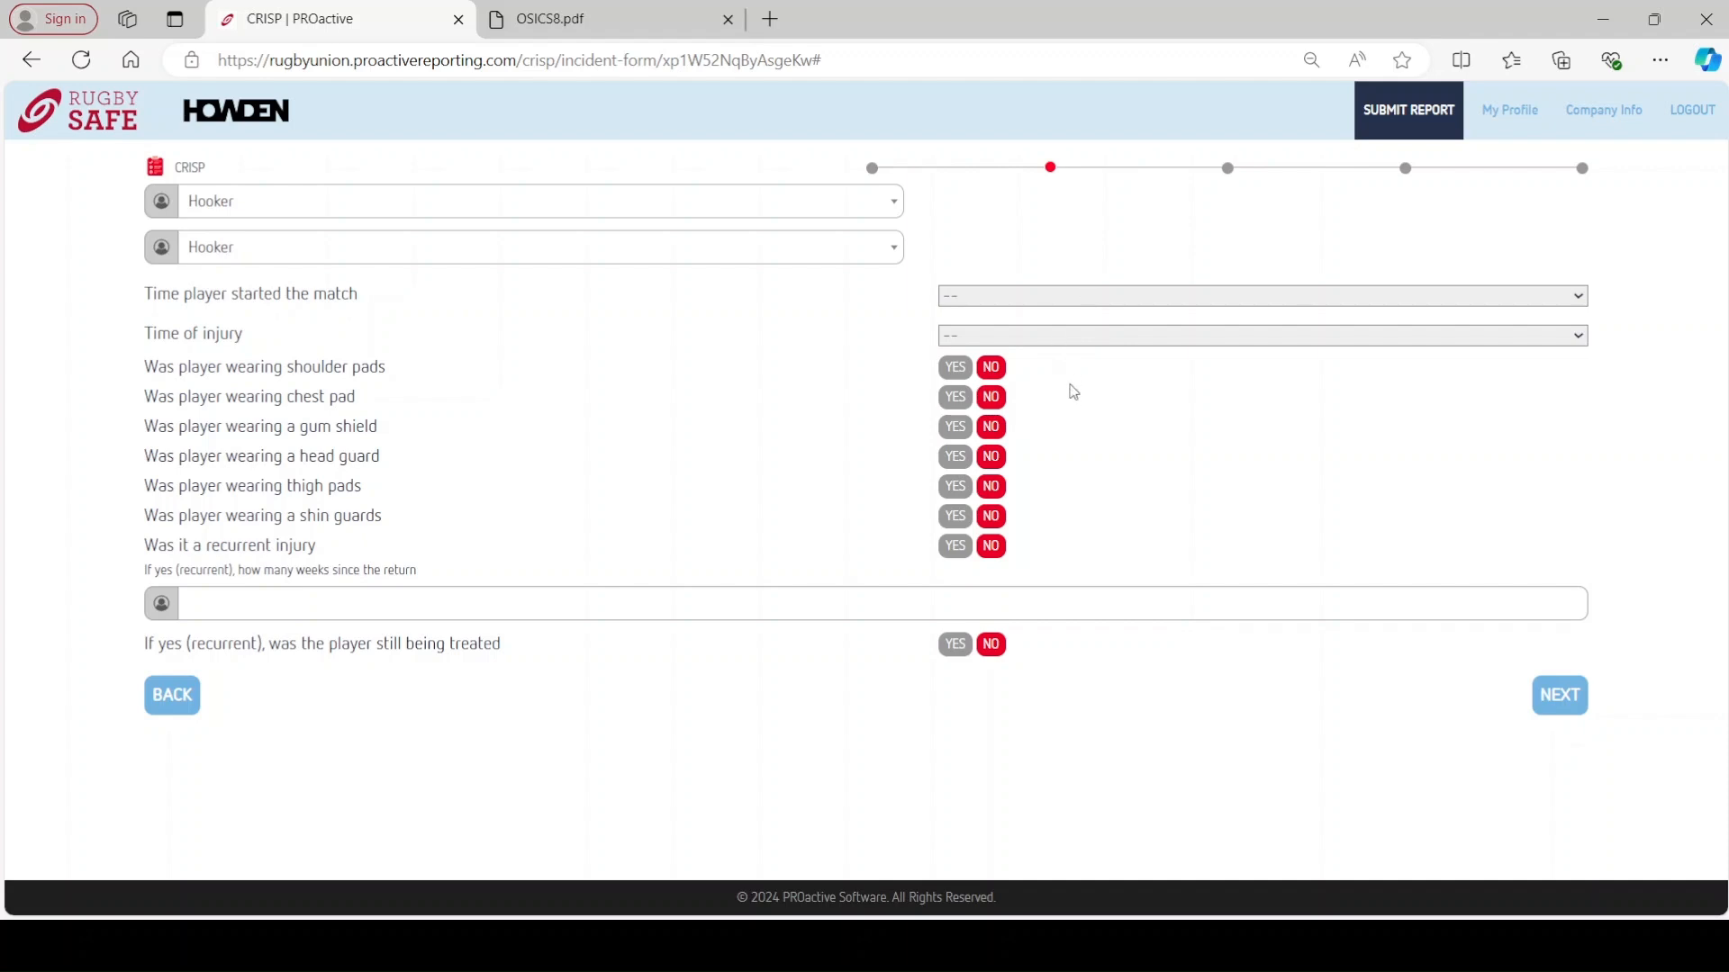
{"action": "left_click", "coordinate": [1013, 351]}
{"action": "left_click", "coordinate": [1038, 439]}
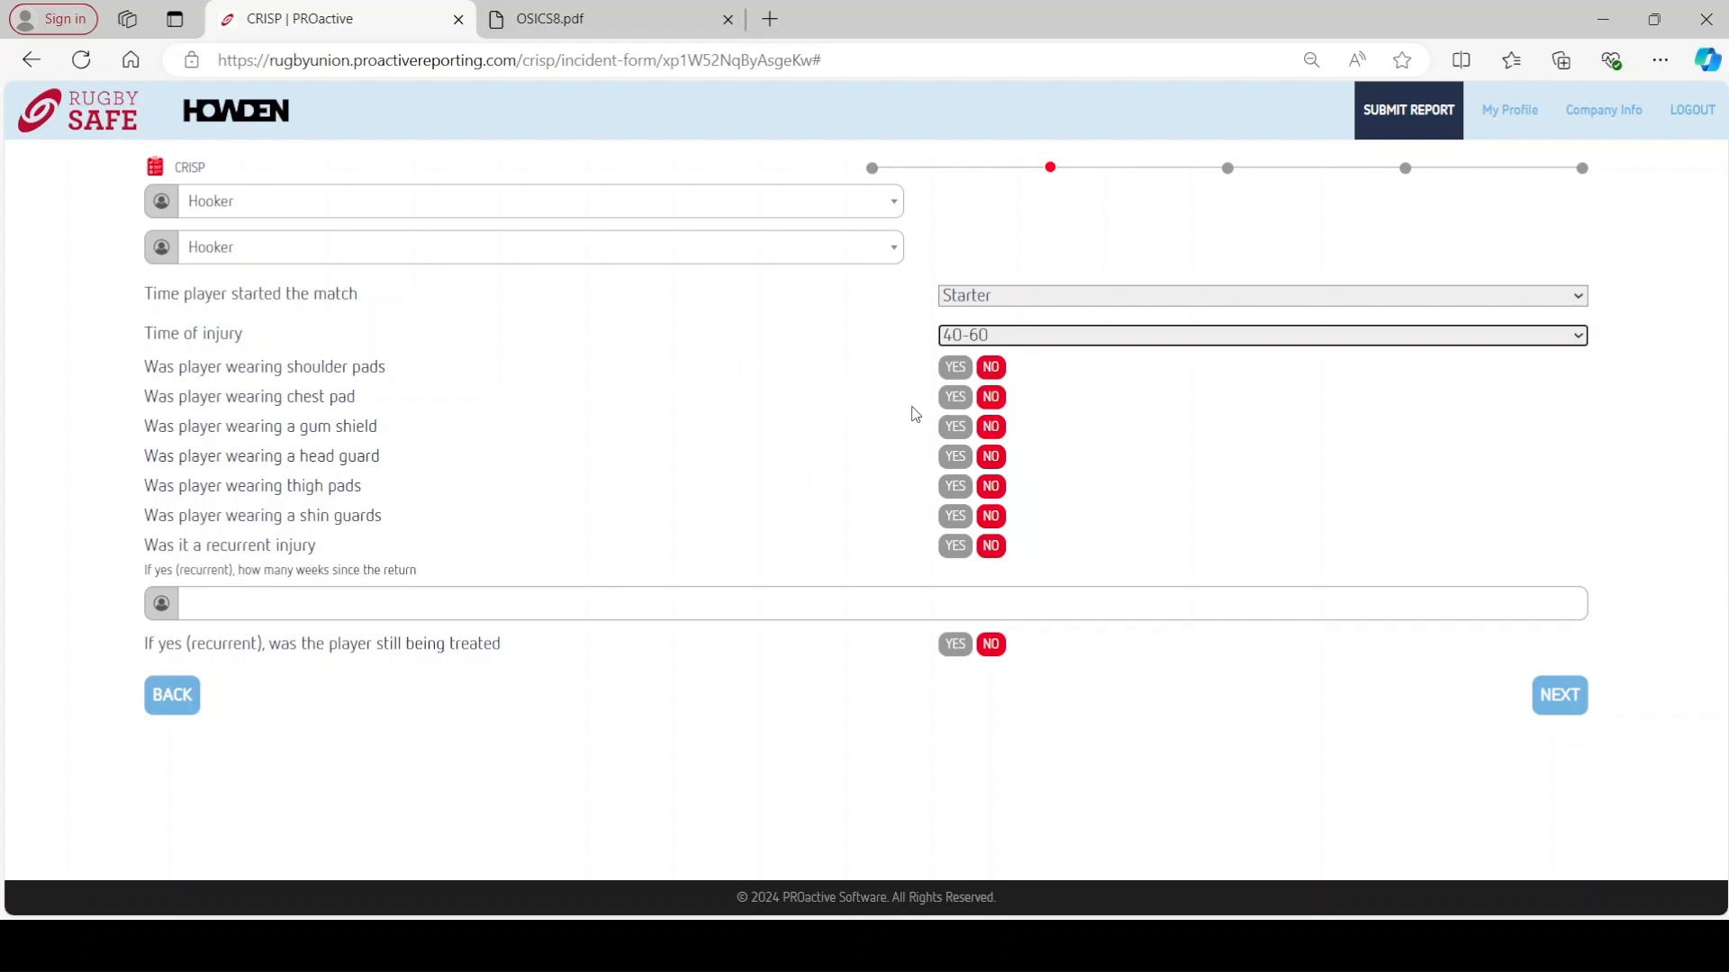
{"action": "left_click", "coordinate": [958, 431]}
{"action": "left_click", "coordinate": [958, 459]}
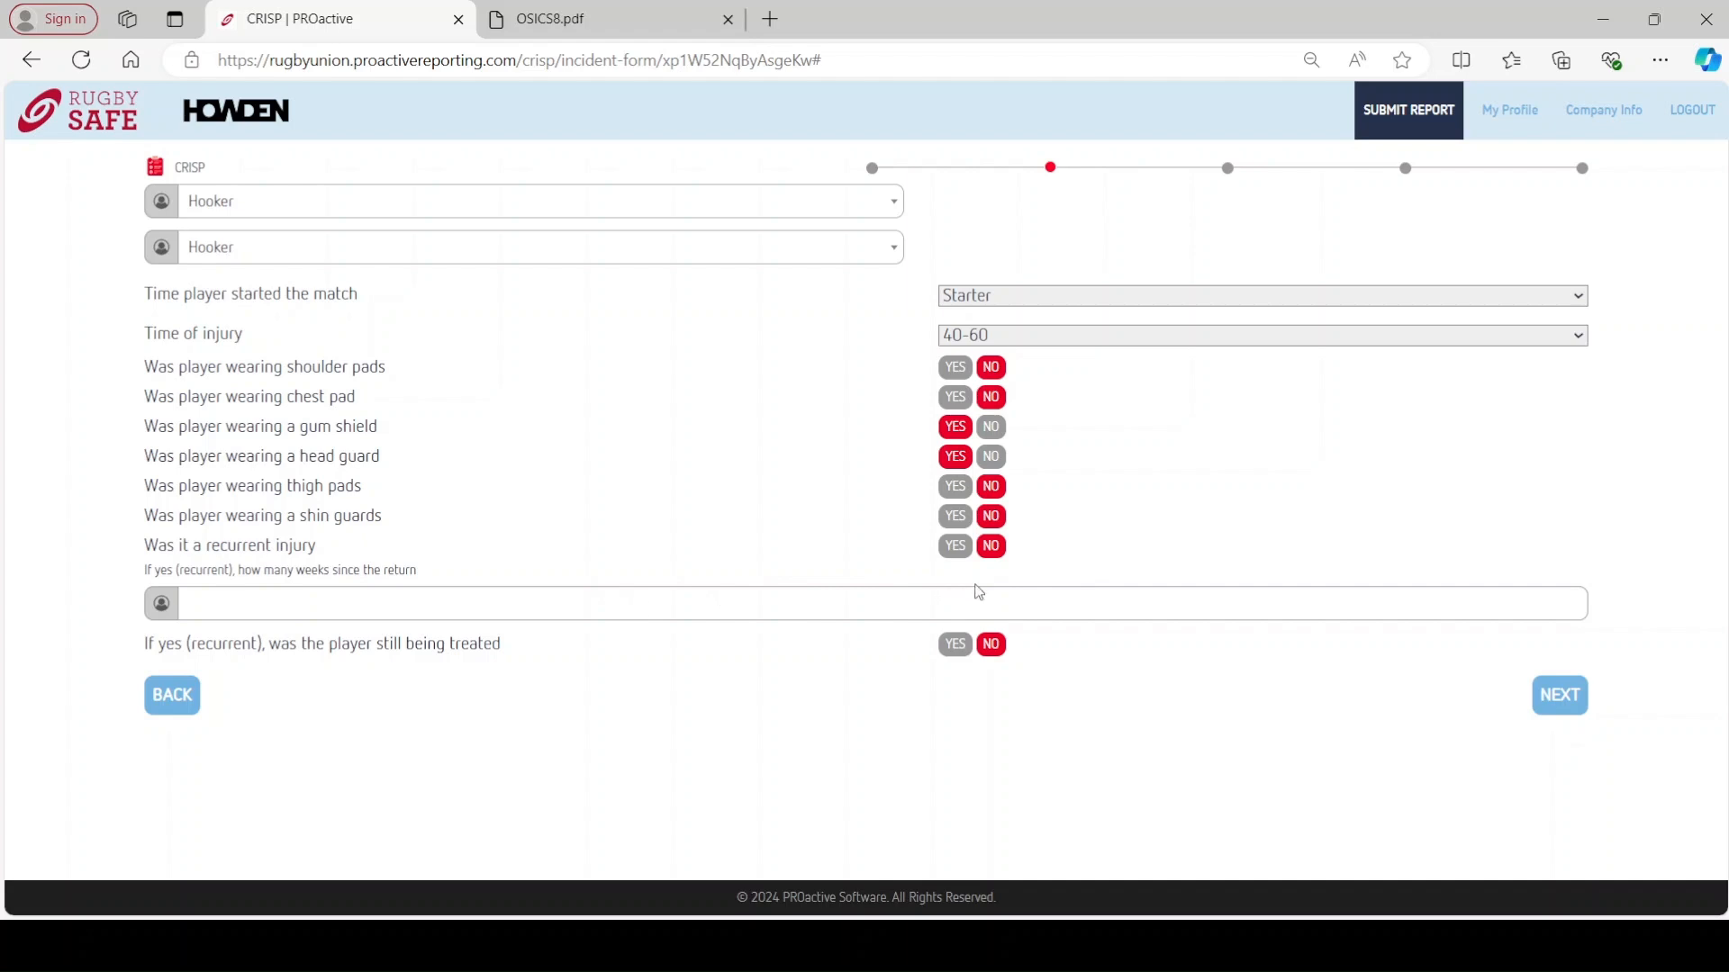
- Record a Not supported Head injury with location and side NA and type Concussion
{"action": "left_click", "coordinate": [1571, 707]}
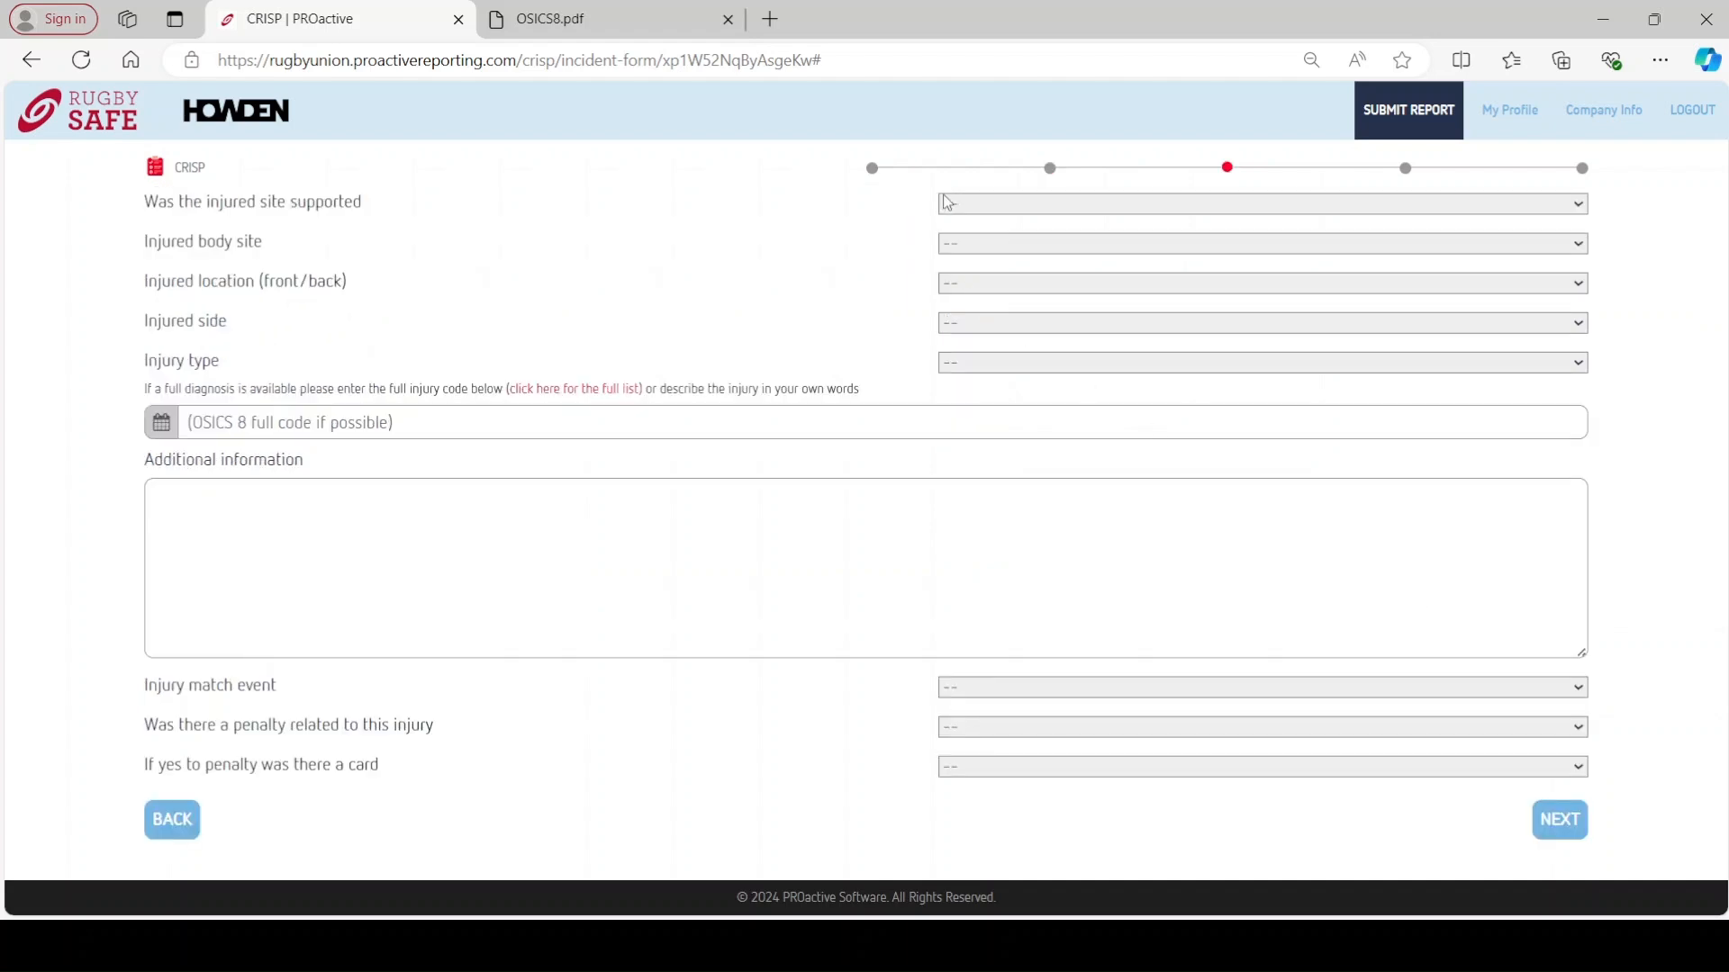
{"action": "left_click", "coordinate": [1001, 251]}
{"action": "left_click", "coordinate": [999, 237]}
{"action": "left_click", "coordinate": [1008, 295]}
{"action": "left_click", "coordinate": [990, 382]}
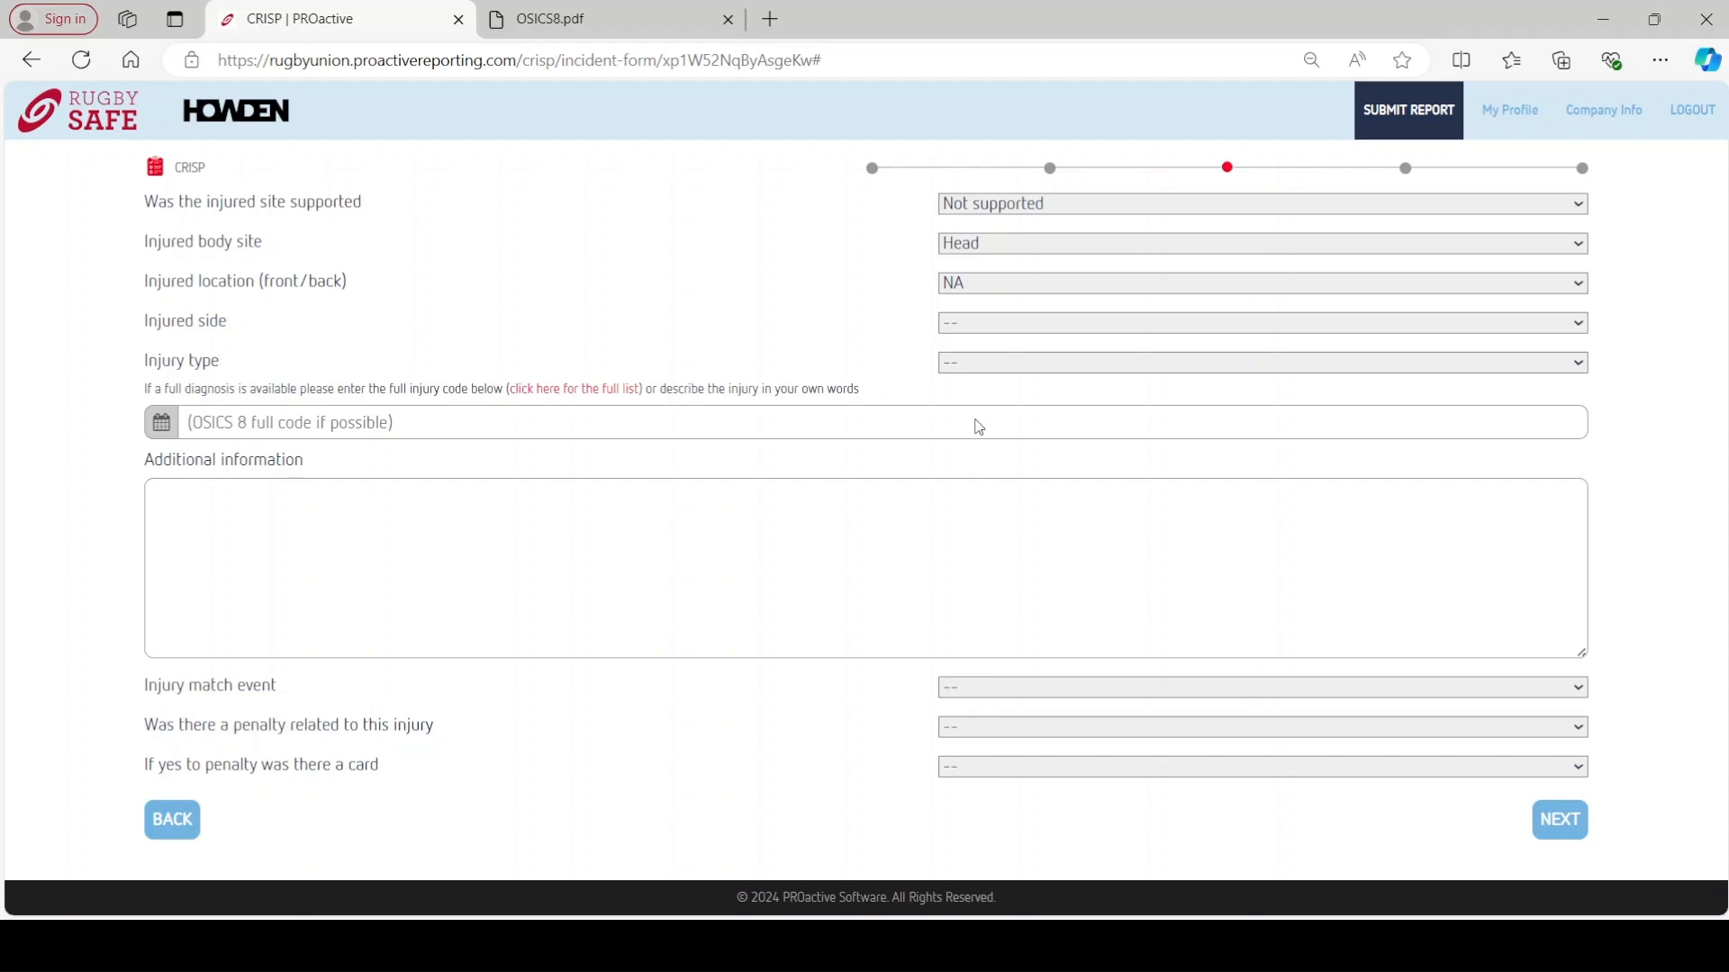
{"action": "left_click", "coordinate": [983, 425]}
{"action": "left_click", "coordinate": [1044, 421]}
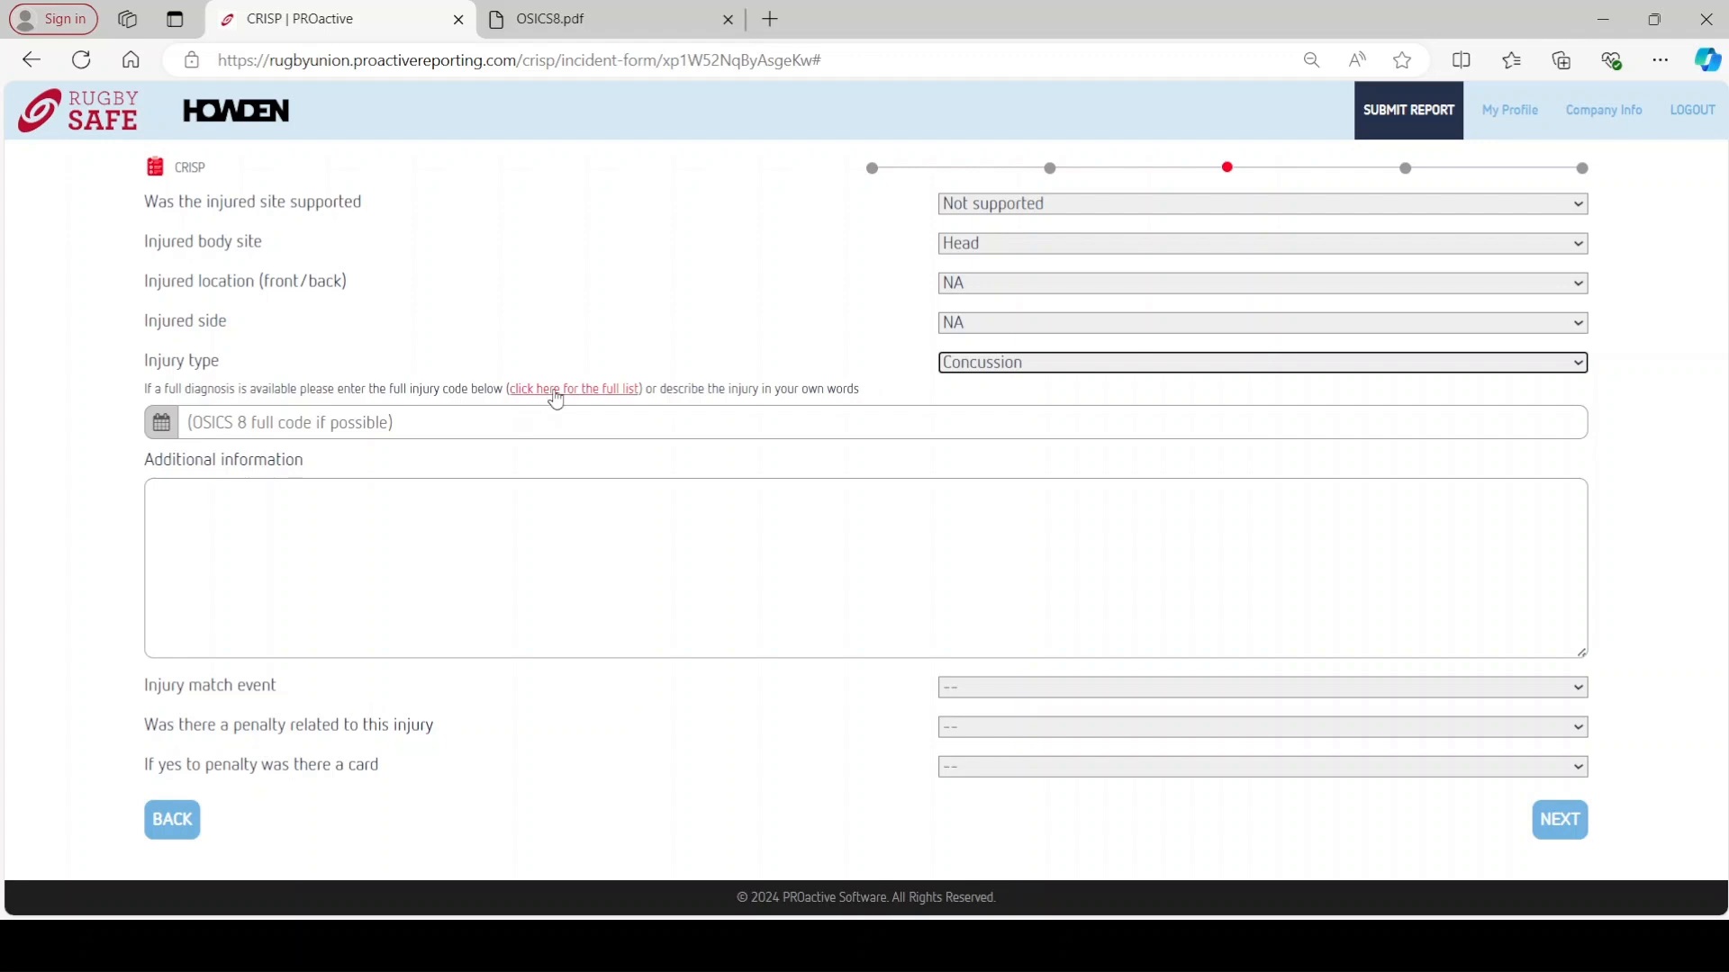
- Look up the full OSICS 8 injury code list in OSICS8.pdf, then return to the CRISP form
{"action": "left_click", "coordinate": [557, 399]}
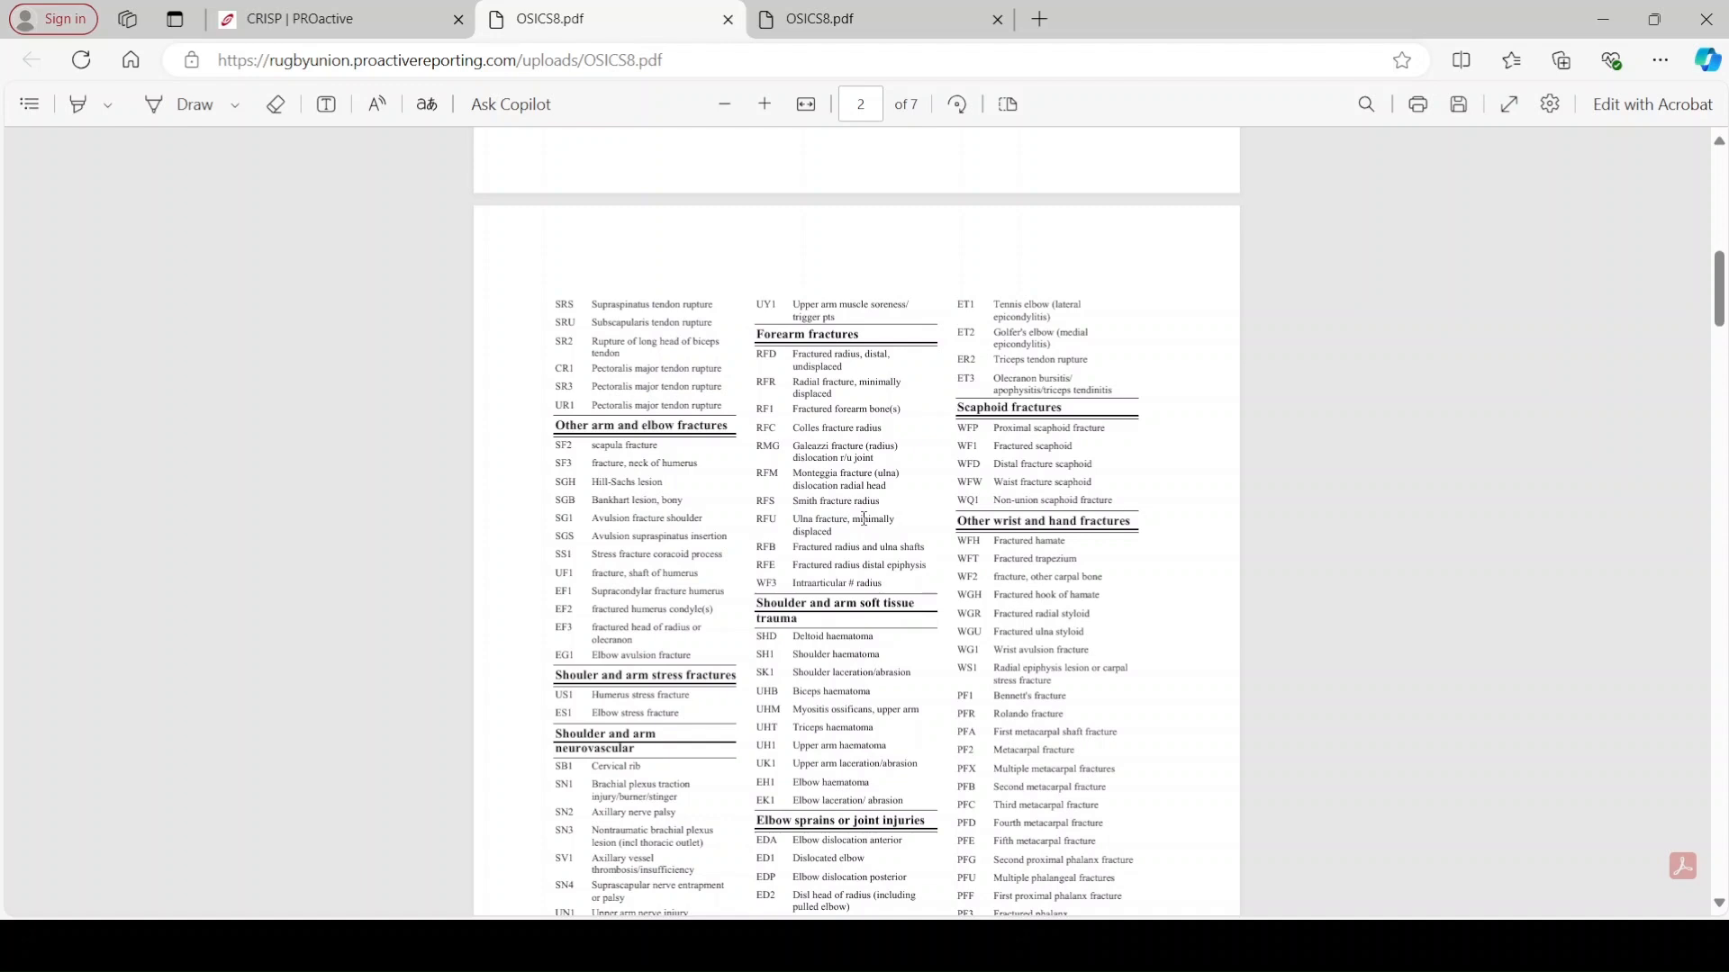
{"action": "left_click", "coordinate": [375, 12]}
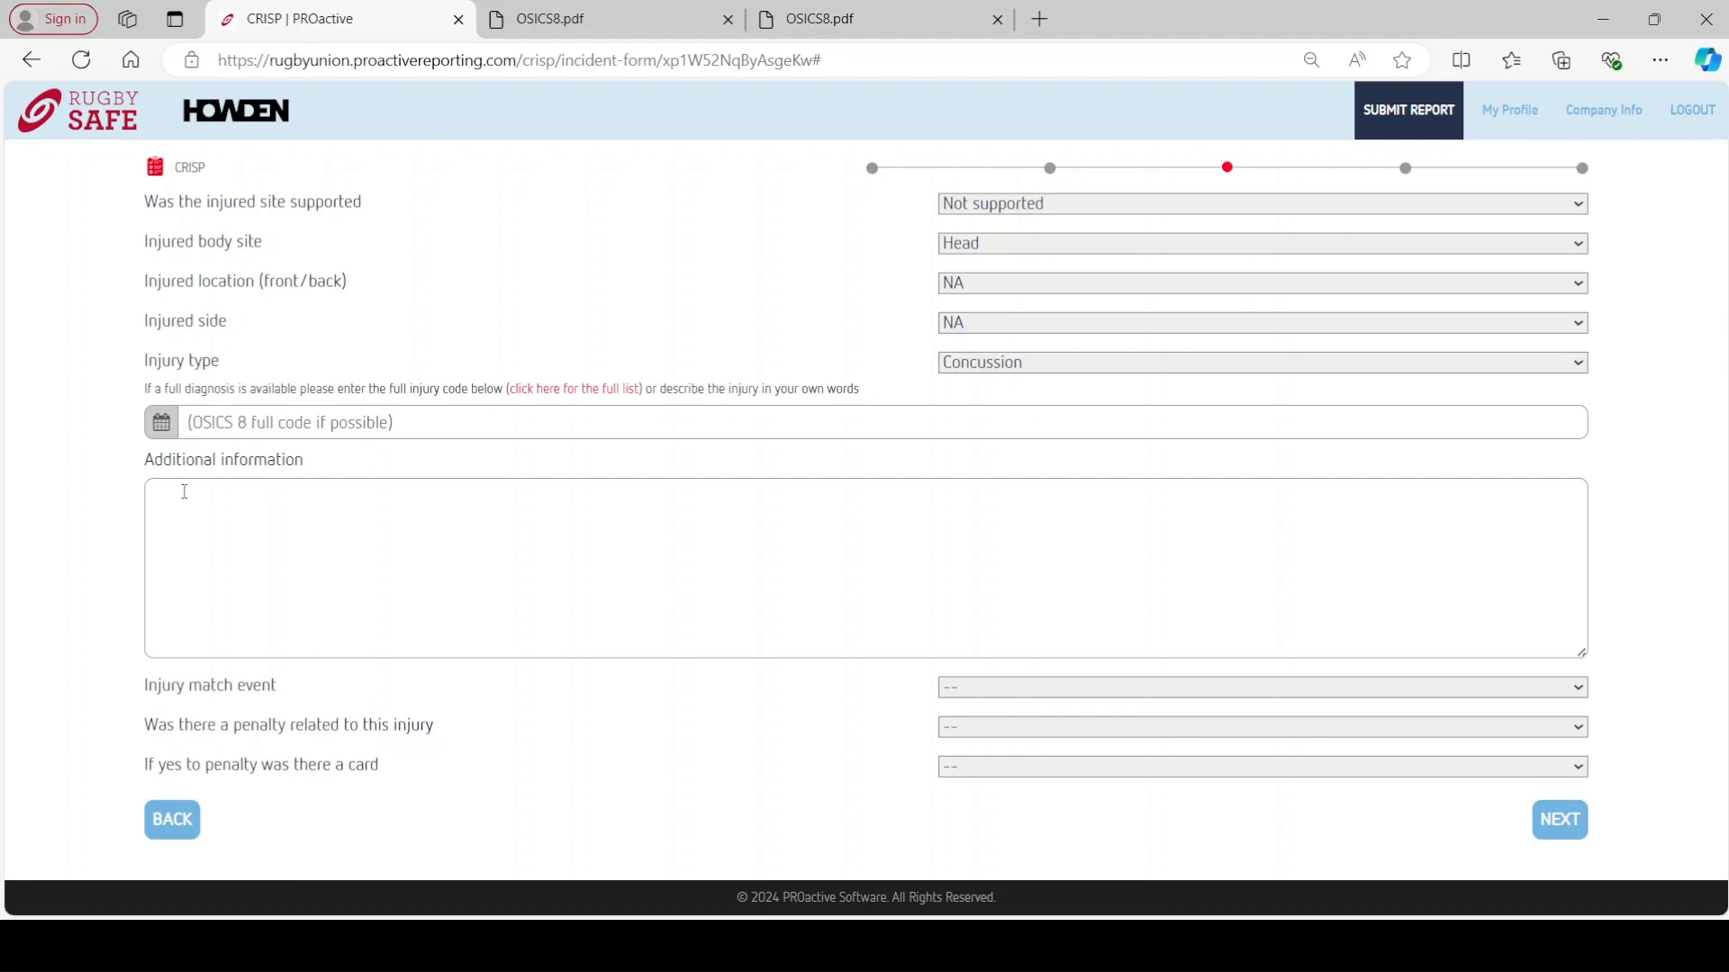
- Add 'had x-ray' as additional information and record 'Player was tackled' with no related penalty
{"action": "left_click", "coordinate": [185, 492]}
{"action": "type", "text": "had x-ray"}
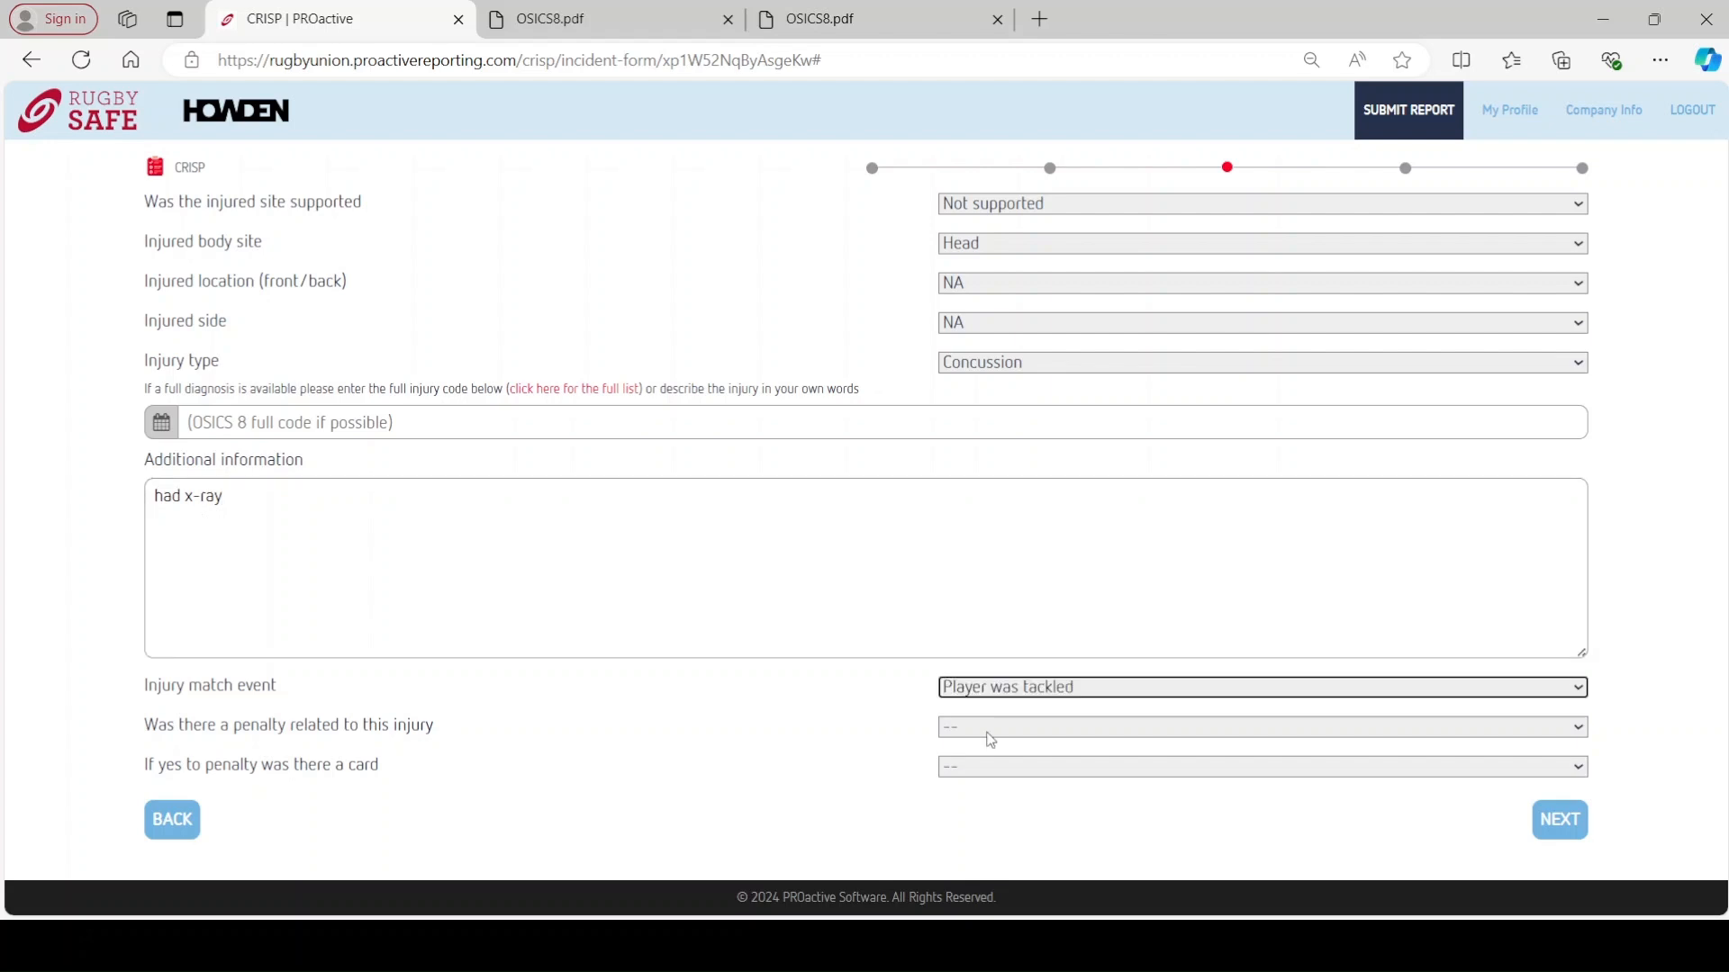
{"action": "left_click", "coordinate": [988, 731]}
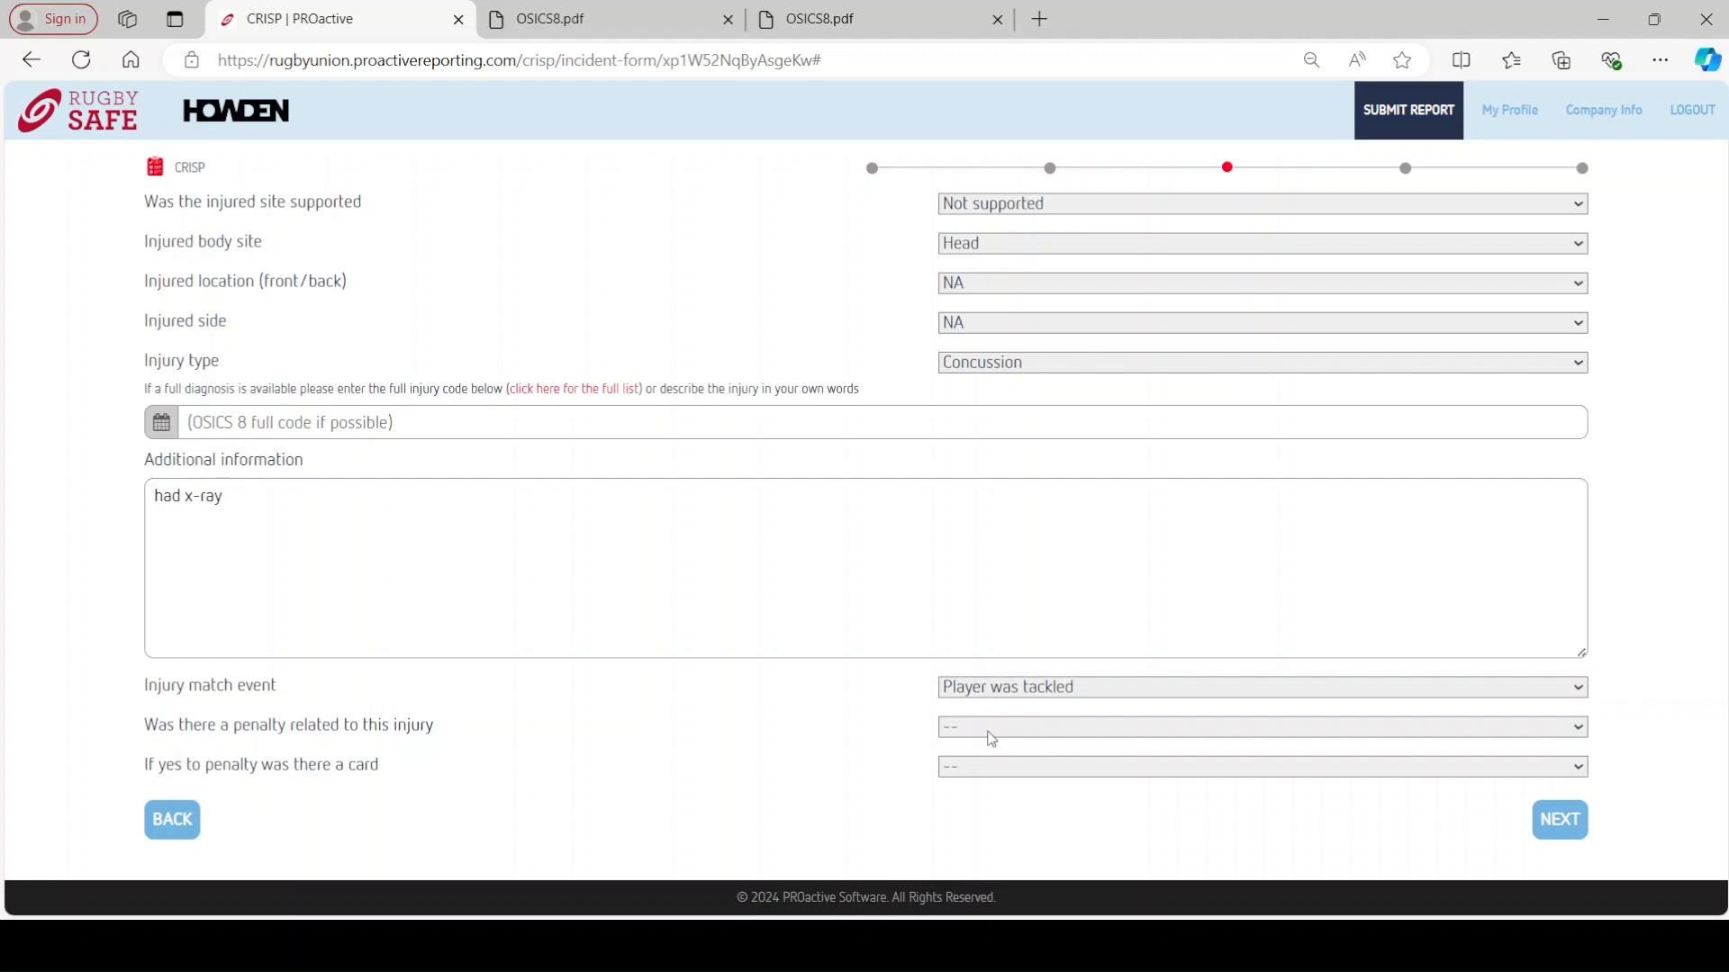
{"action": "left_click", "coordinate": [987, 773]}
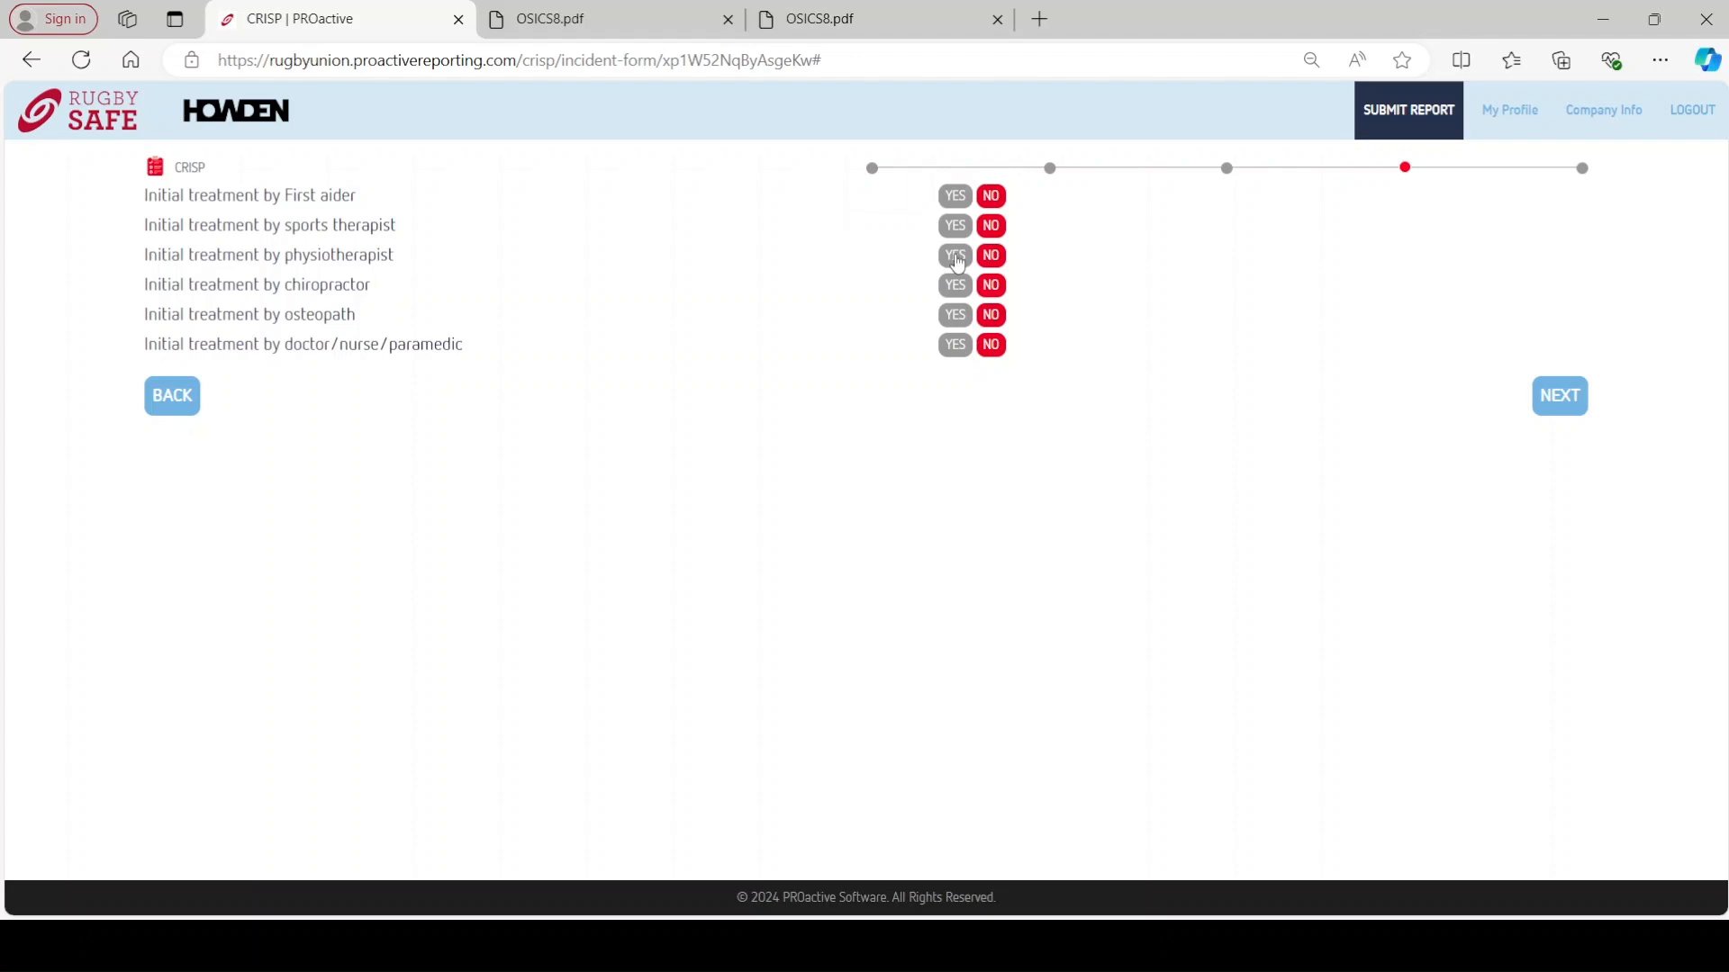
- Mark sports therapist as the only initial treatment, leaving physiotherapist and chiropractor at No
{"action": "left_click", "coordinate": [955, 226]}
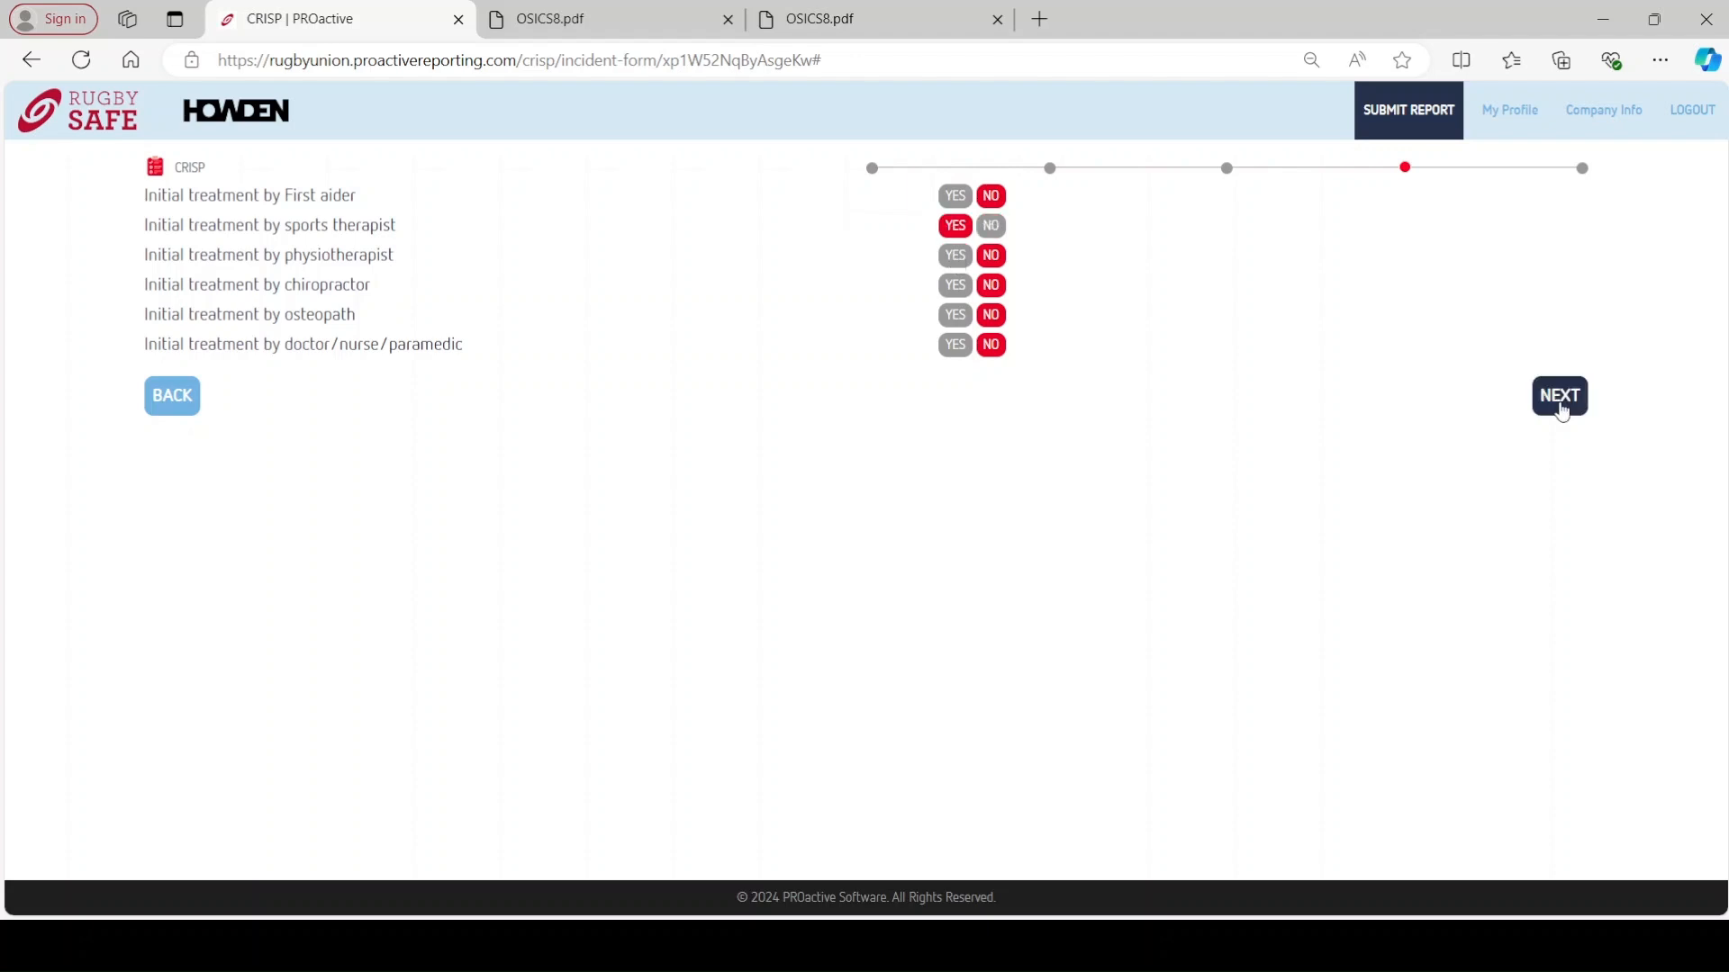
{"action": "left_click", "coordinate": [956, 262]}
{"action": "left_click", "coordinate": [956, 286]}
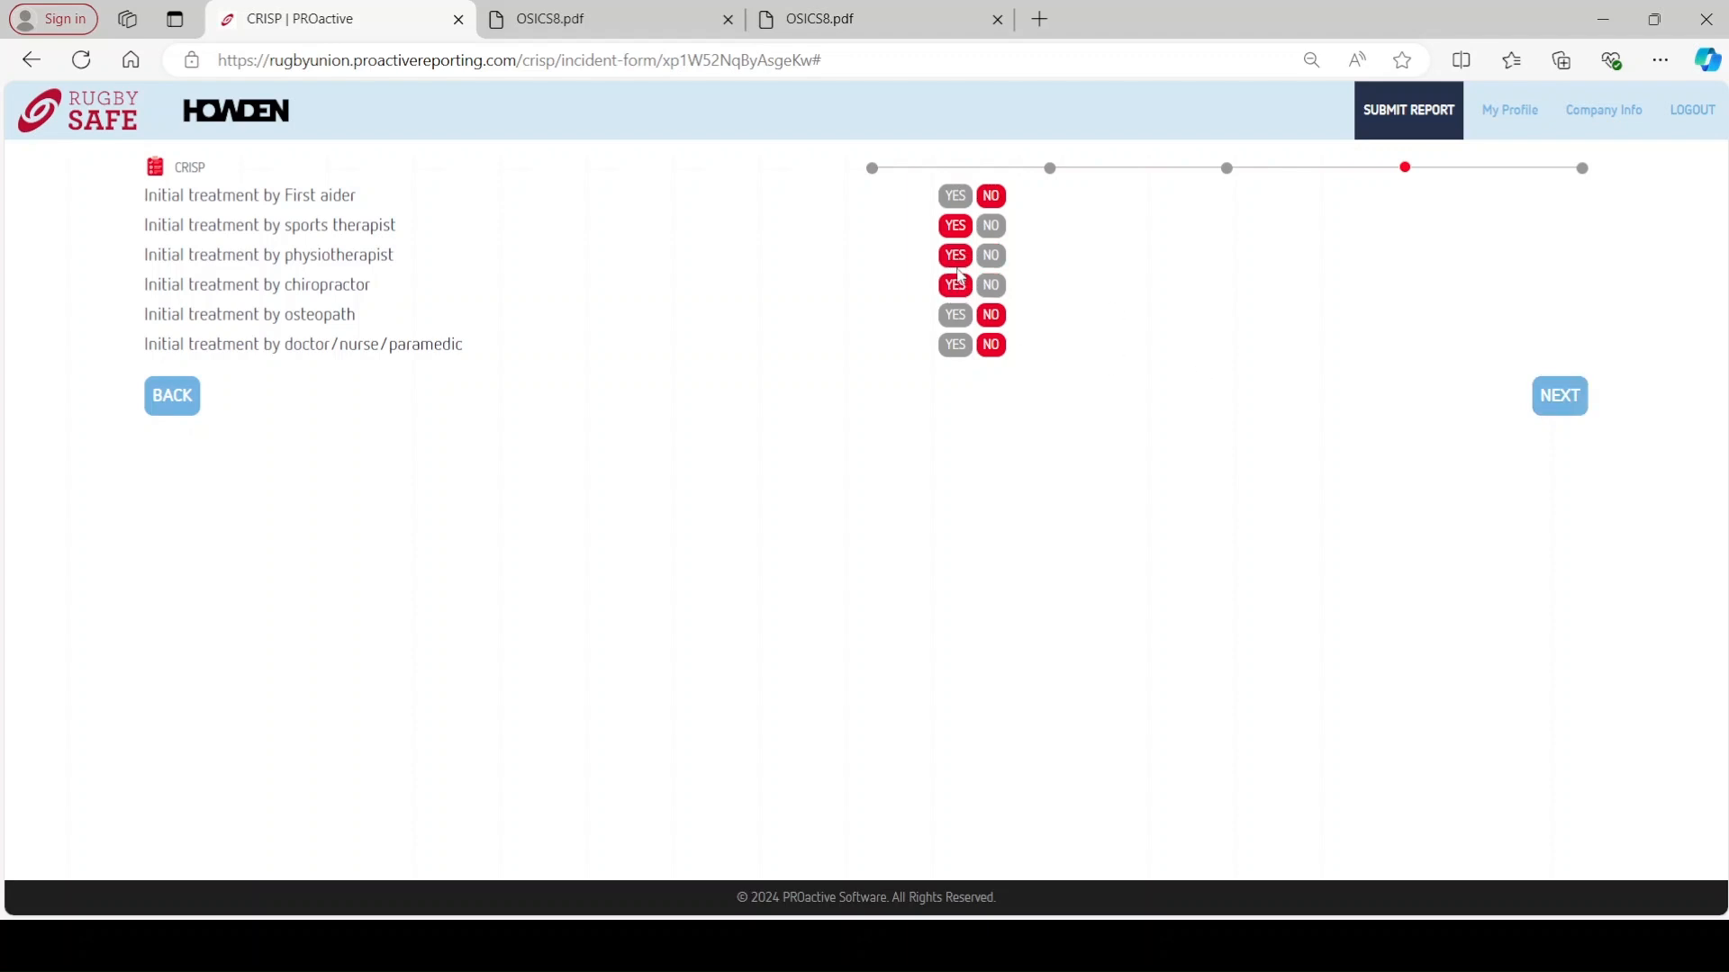
{"action": "left_click", "coordinate": [992, 256]}
{"action": "left_click", "coordinate": [992, 285]}
{"action": "left_click", "coordinate": [1561, 395]}
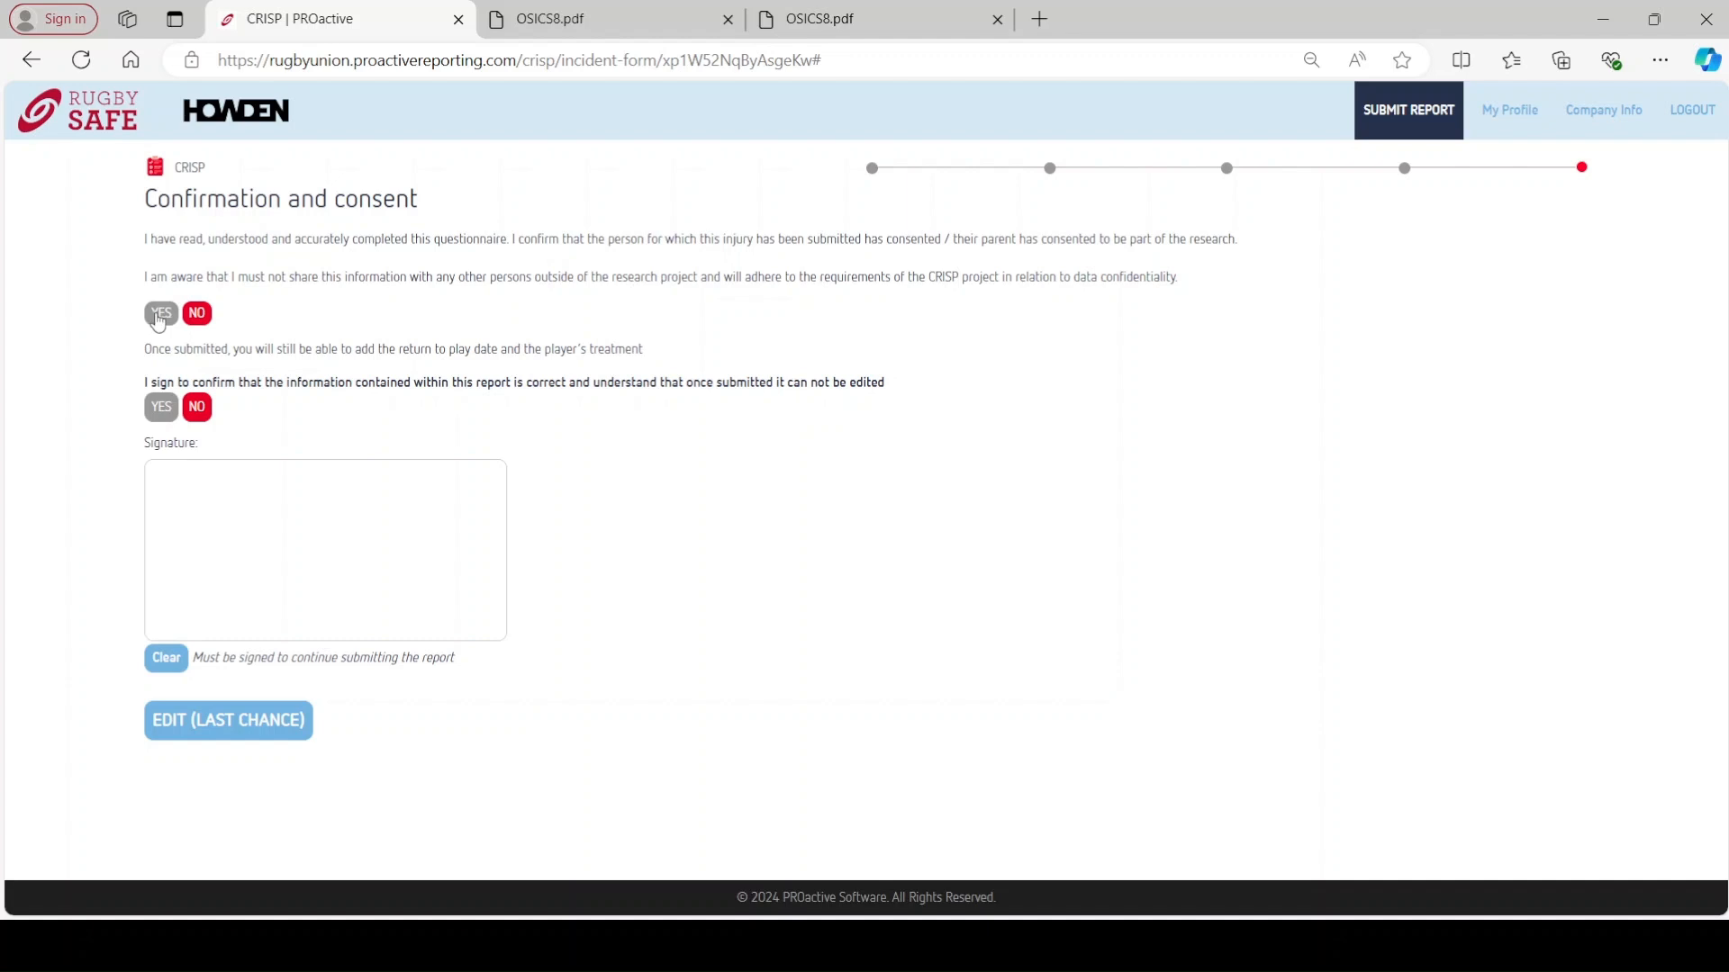
- Answer YES to research consent and report accuracy, draw a signature, and submit the CRISP injury
{"action": "left_click", "coordinate": [159, 315]}
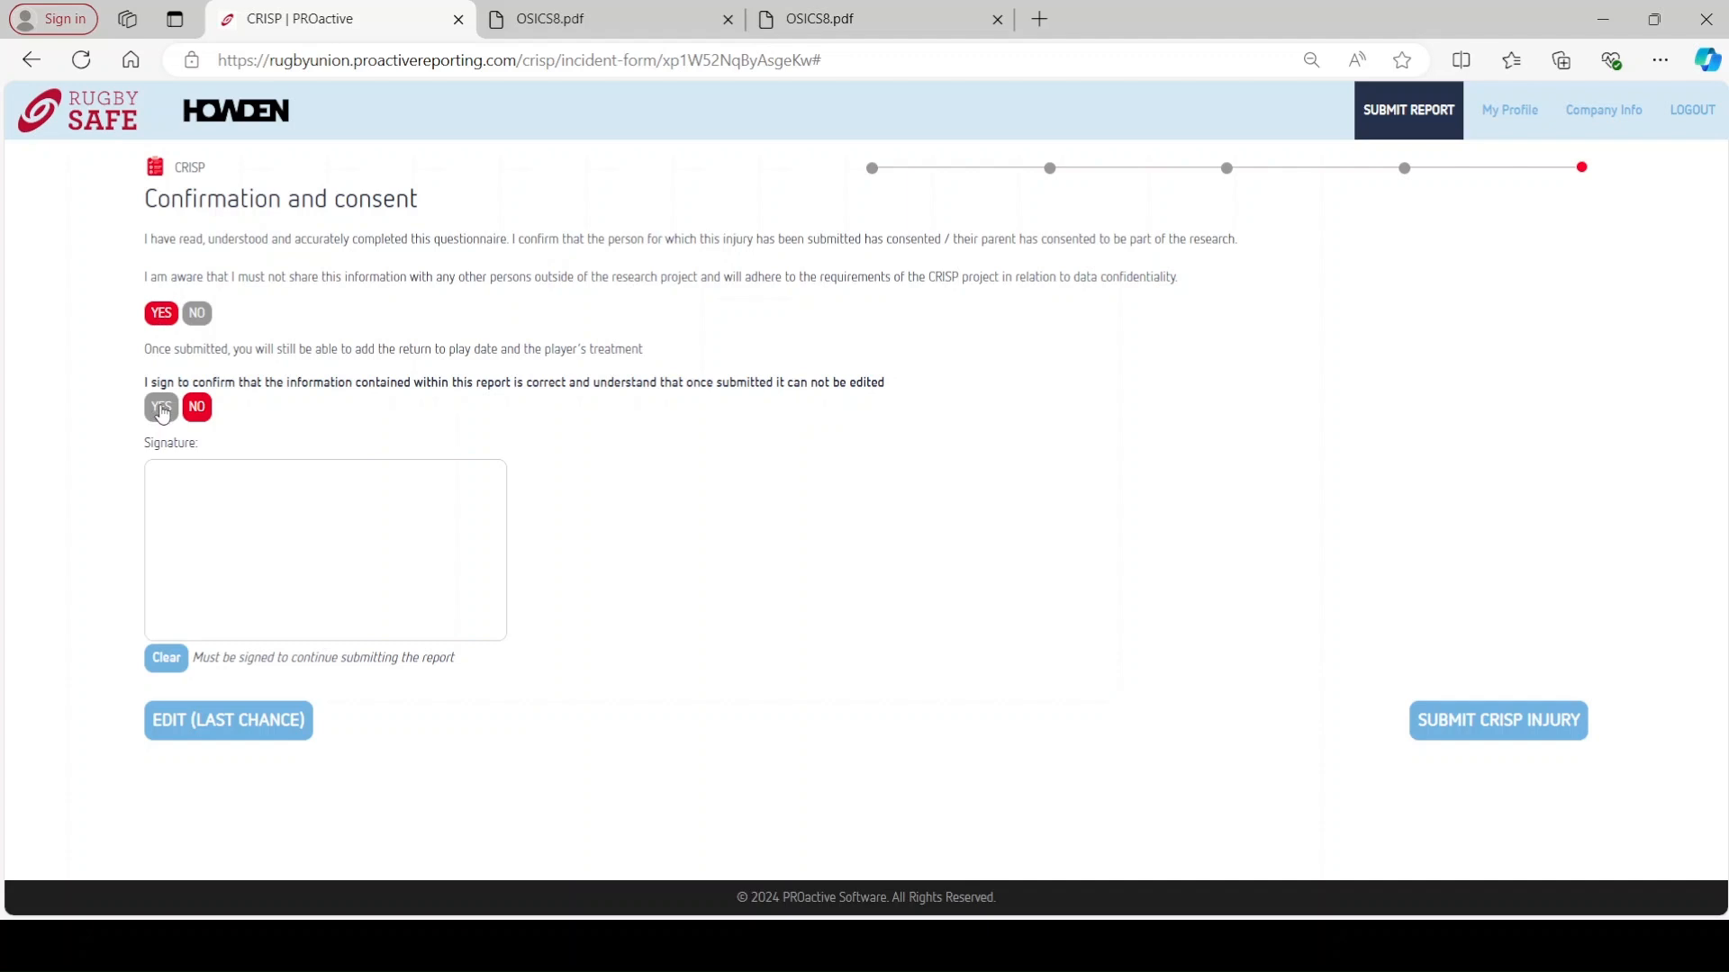
{"action": "left_click", "coordinate": [162, 416]}
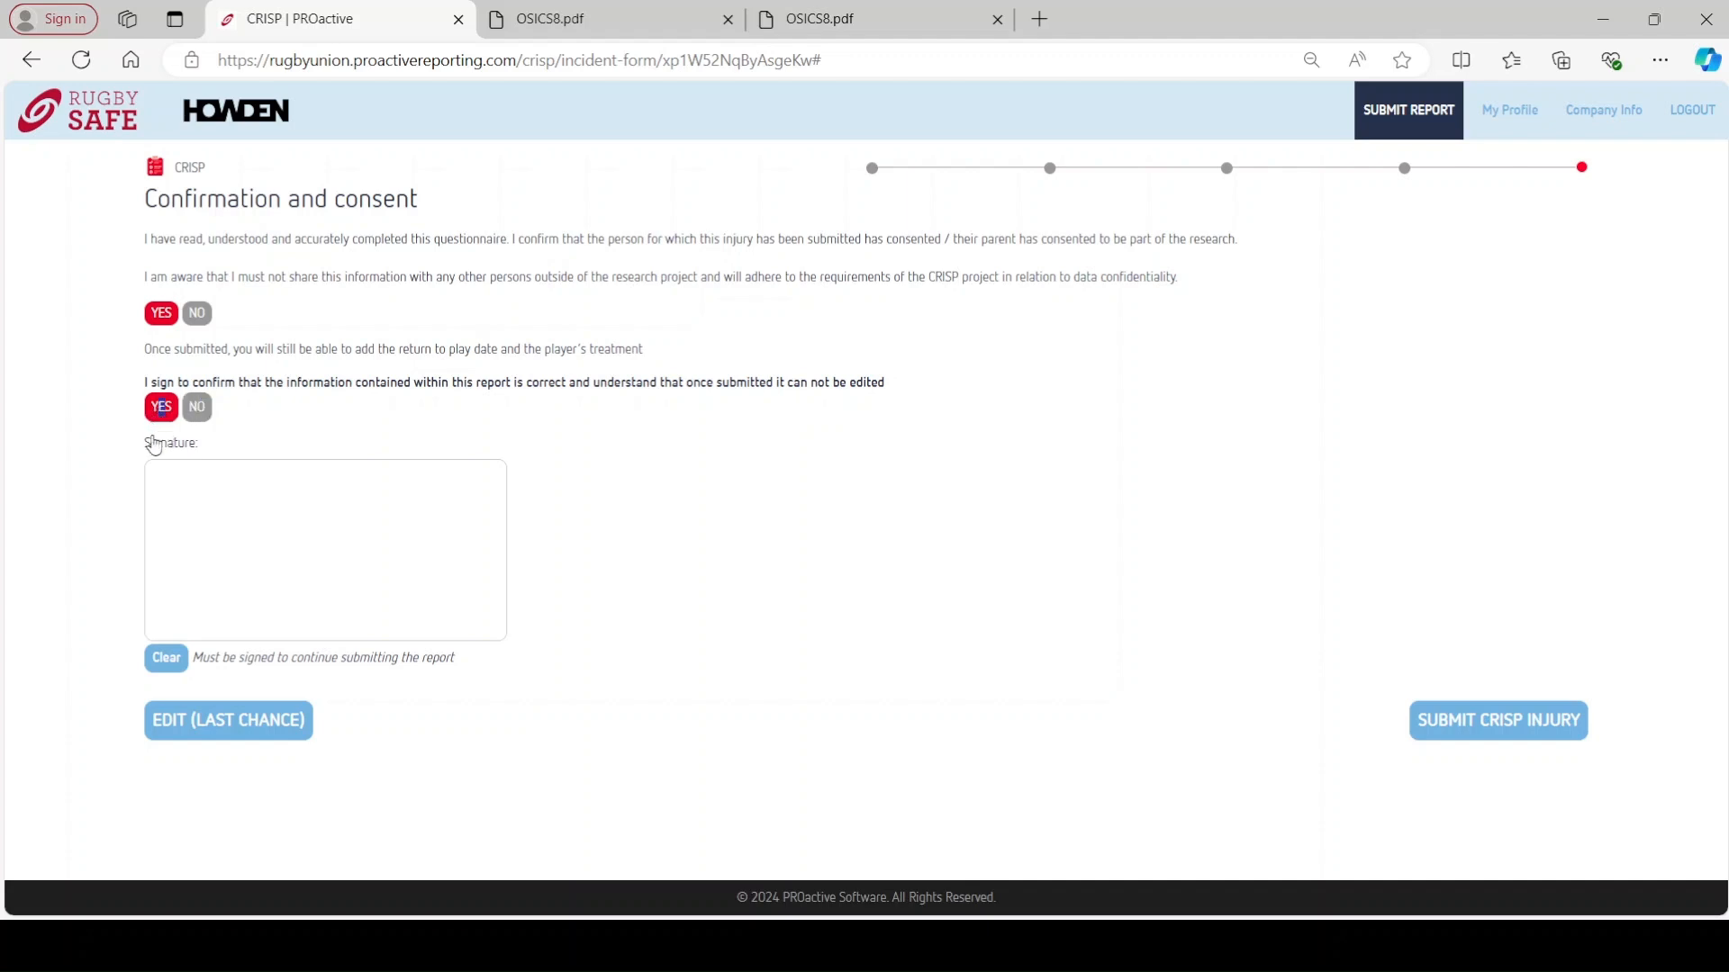
{"action": "mouse_move", "coordinate": [212, 593]}
{"action": "left_mouse_down"}
{"action": "mouse_move", "coordinate": [251, 566]}
{"action": "mouse_move", "coordinate": [281, 567]}
{"action": "mouse_move", "coordinate": [287, 589]}
{"action": "left_mouse_up"}
{"action": "mouse_move", "coordinate": [288, 523]}
{"action": "left_mouse_down"}
{"action": "mouse_move", "coordinate": [299, 575]}
{"action": "mouse_move", "coordinate": [333, 584]}
{"action": "left_mouse_up"}
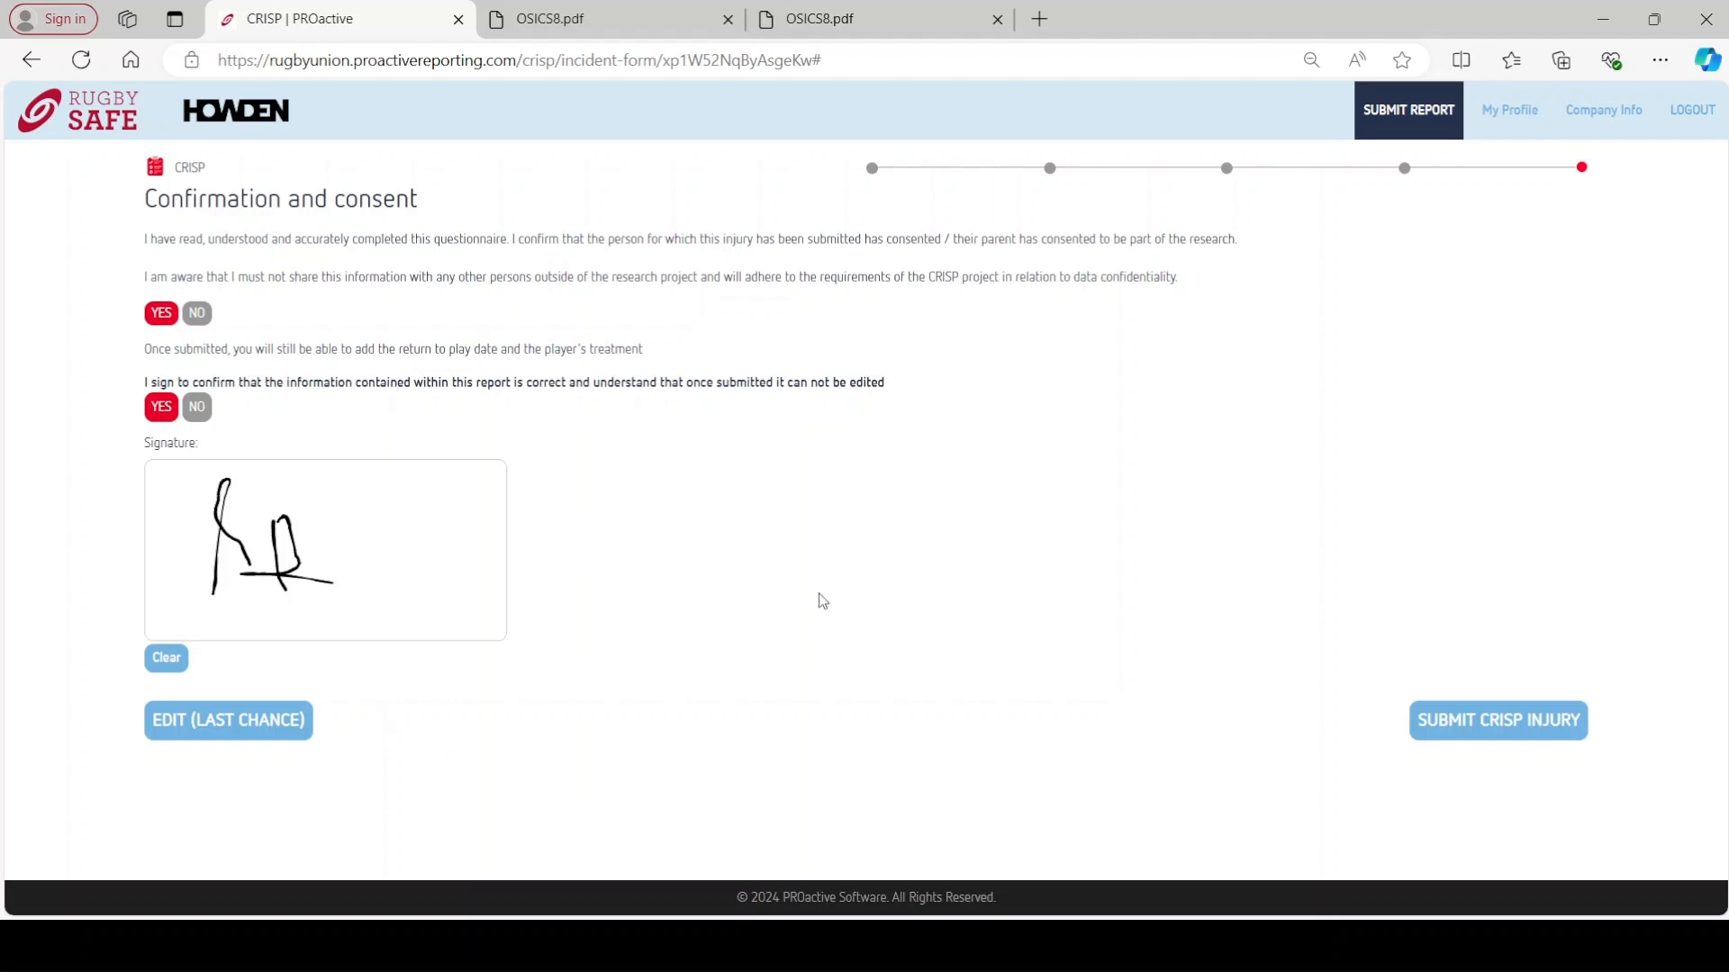
{"action": "left_click", "coordinate": [1477, 733]}
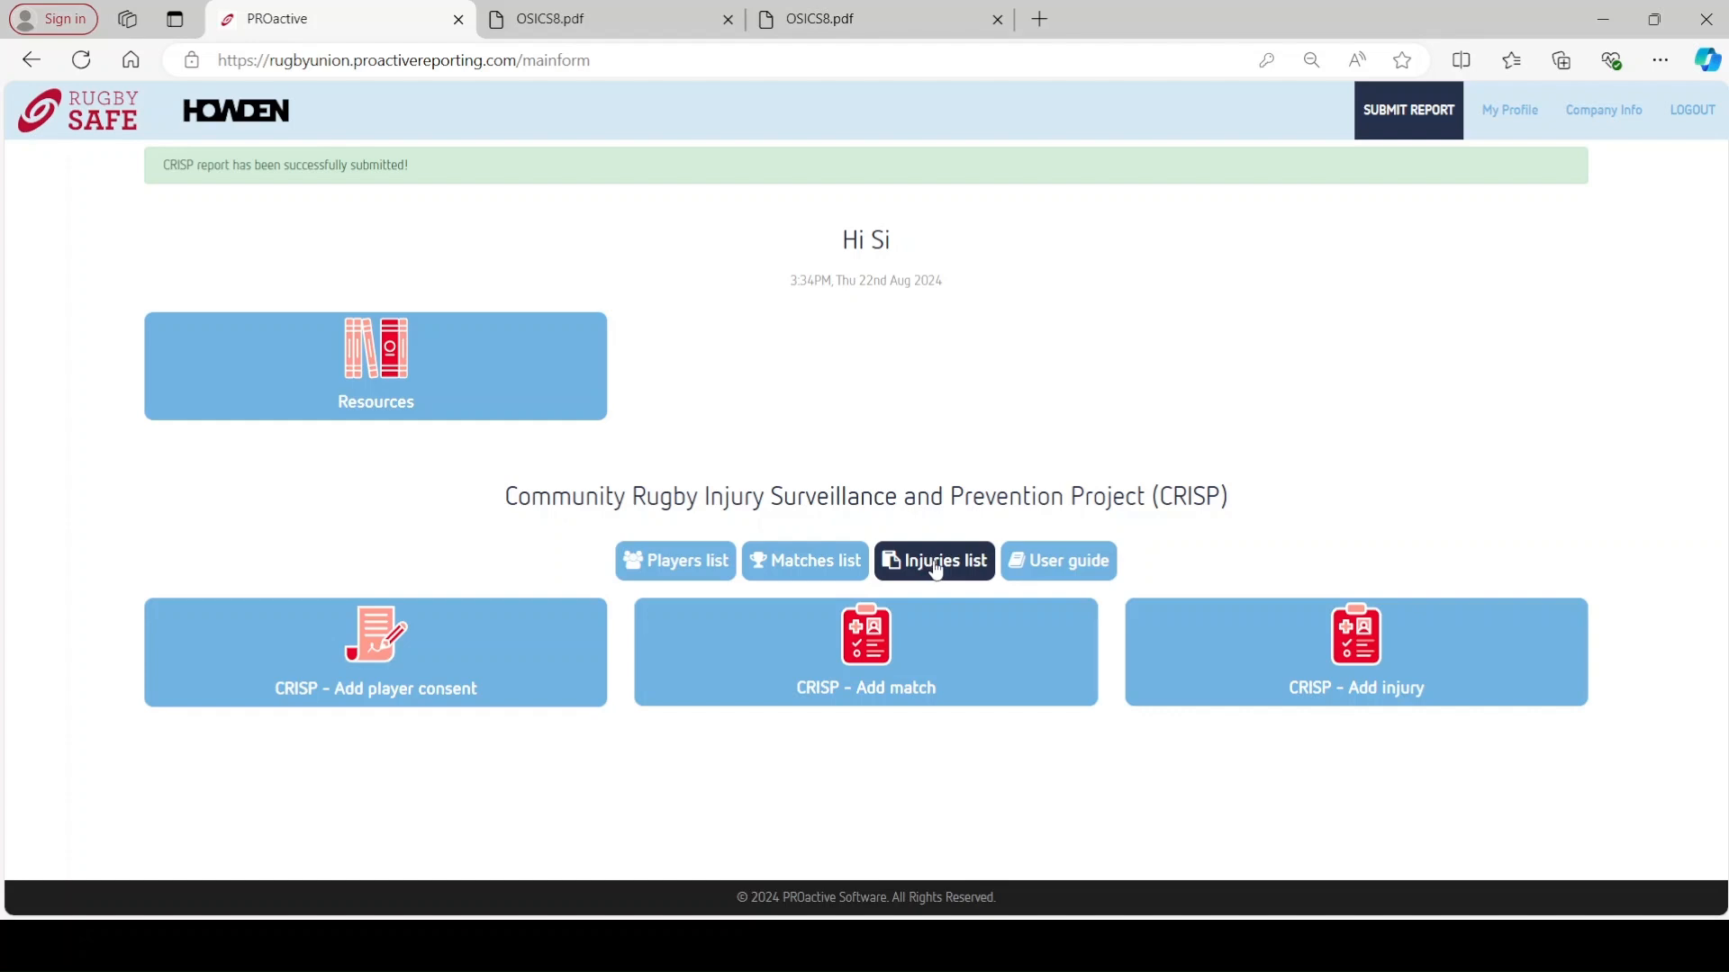
- Open the player's injury summary from the Injuries list and scroll to the fit-date field
{"action": "left_click", "coordinate": [935, 571]}
{"action": "left_click", "coordinate": [368, 361]}
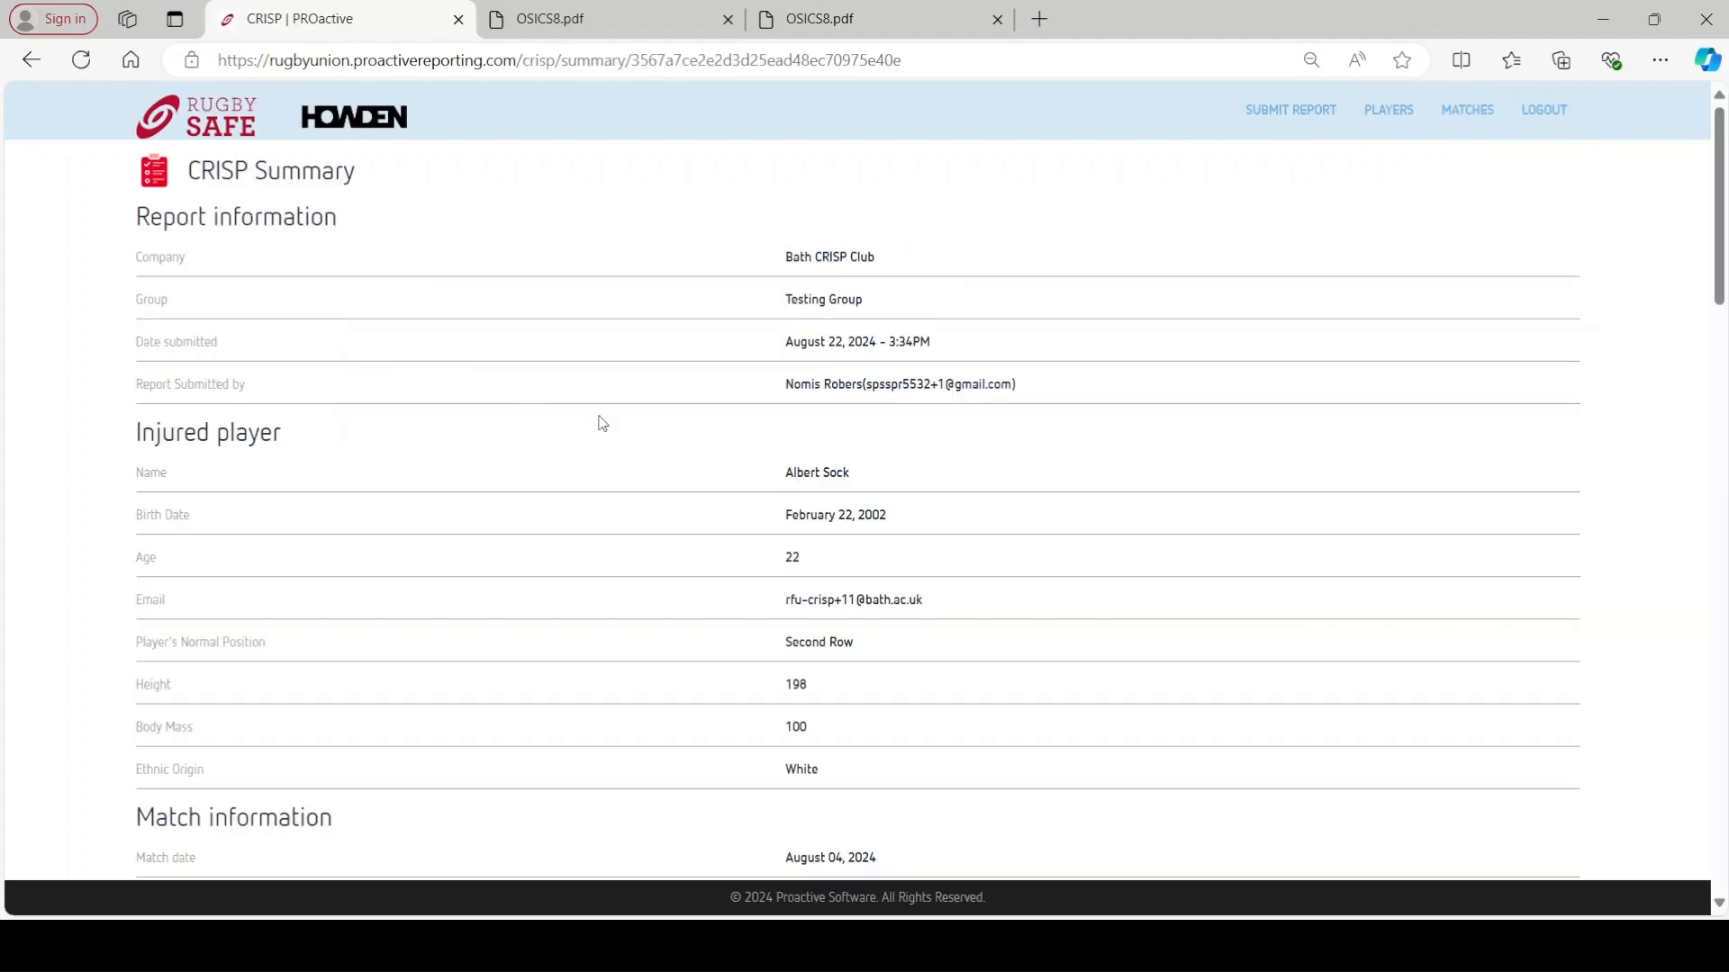
{"action": "scroll", "coordinate": [610, 424], "scroll_direction": "down", "scroll_amount": 4}
{"action": "scroll", "coordinate": [609, 424], "scroll_direction": "down", "scroll_amount": 15}
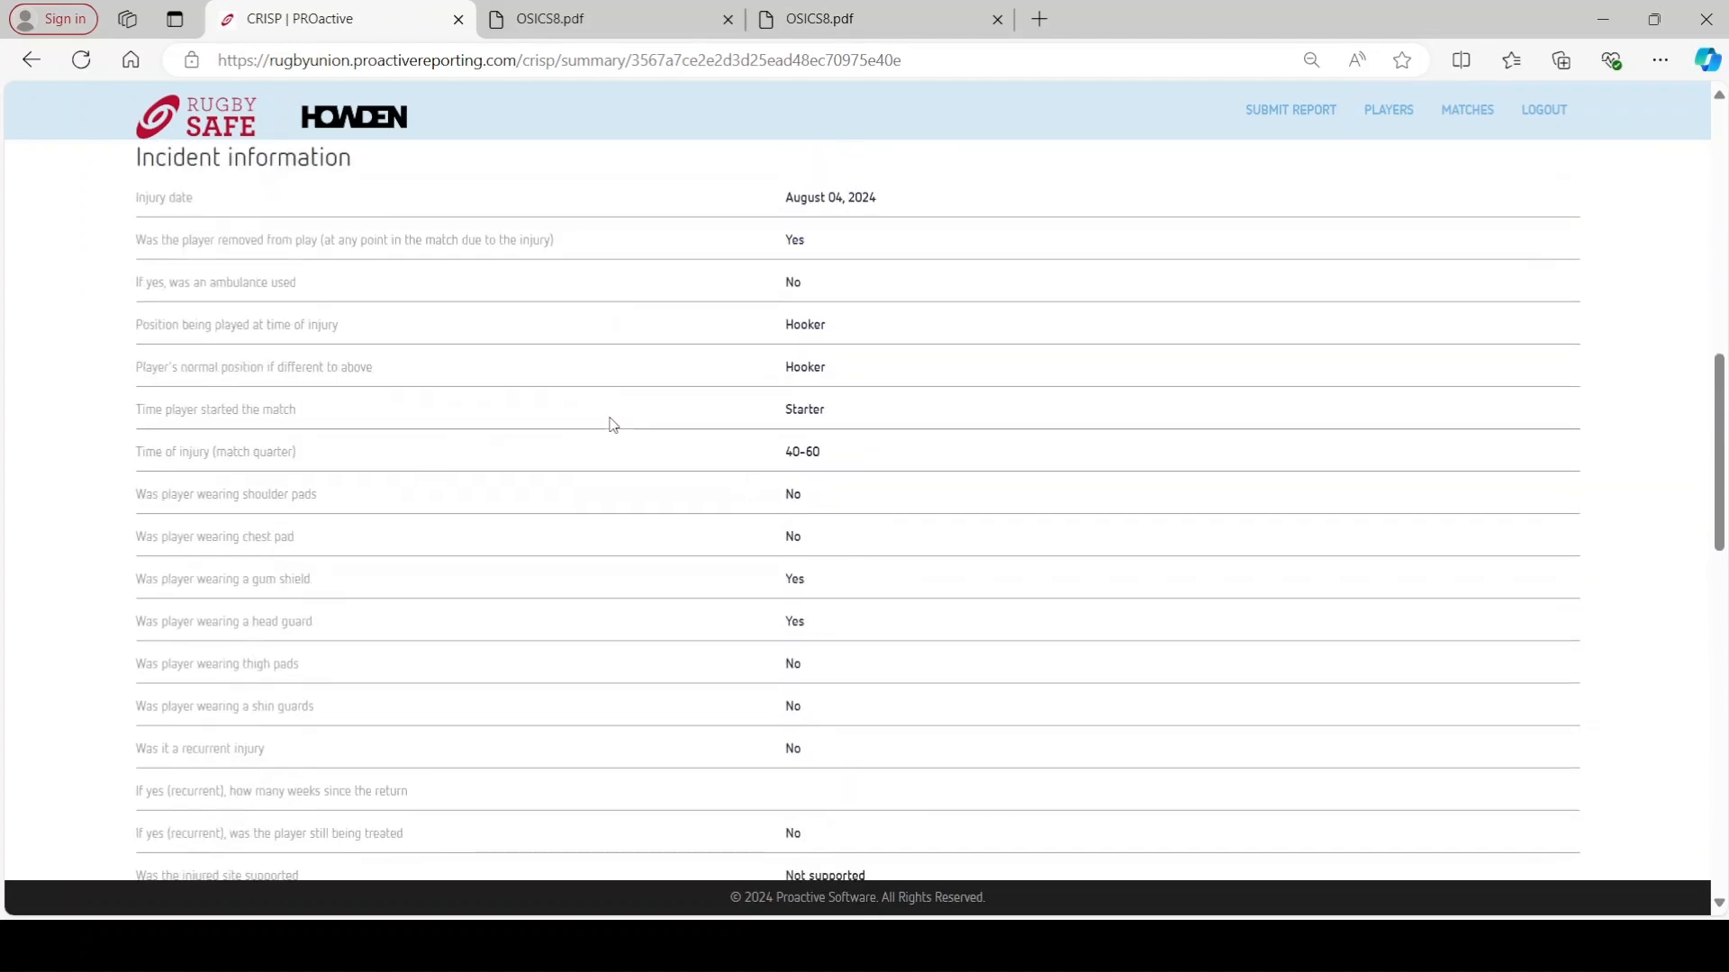
{"action": "scroll", "coordinate": [614, 428], "scroll_direction": "down", "scroll_amount": 10}
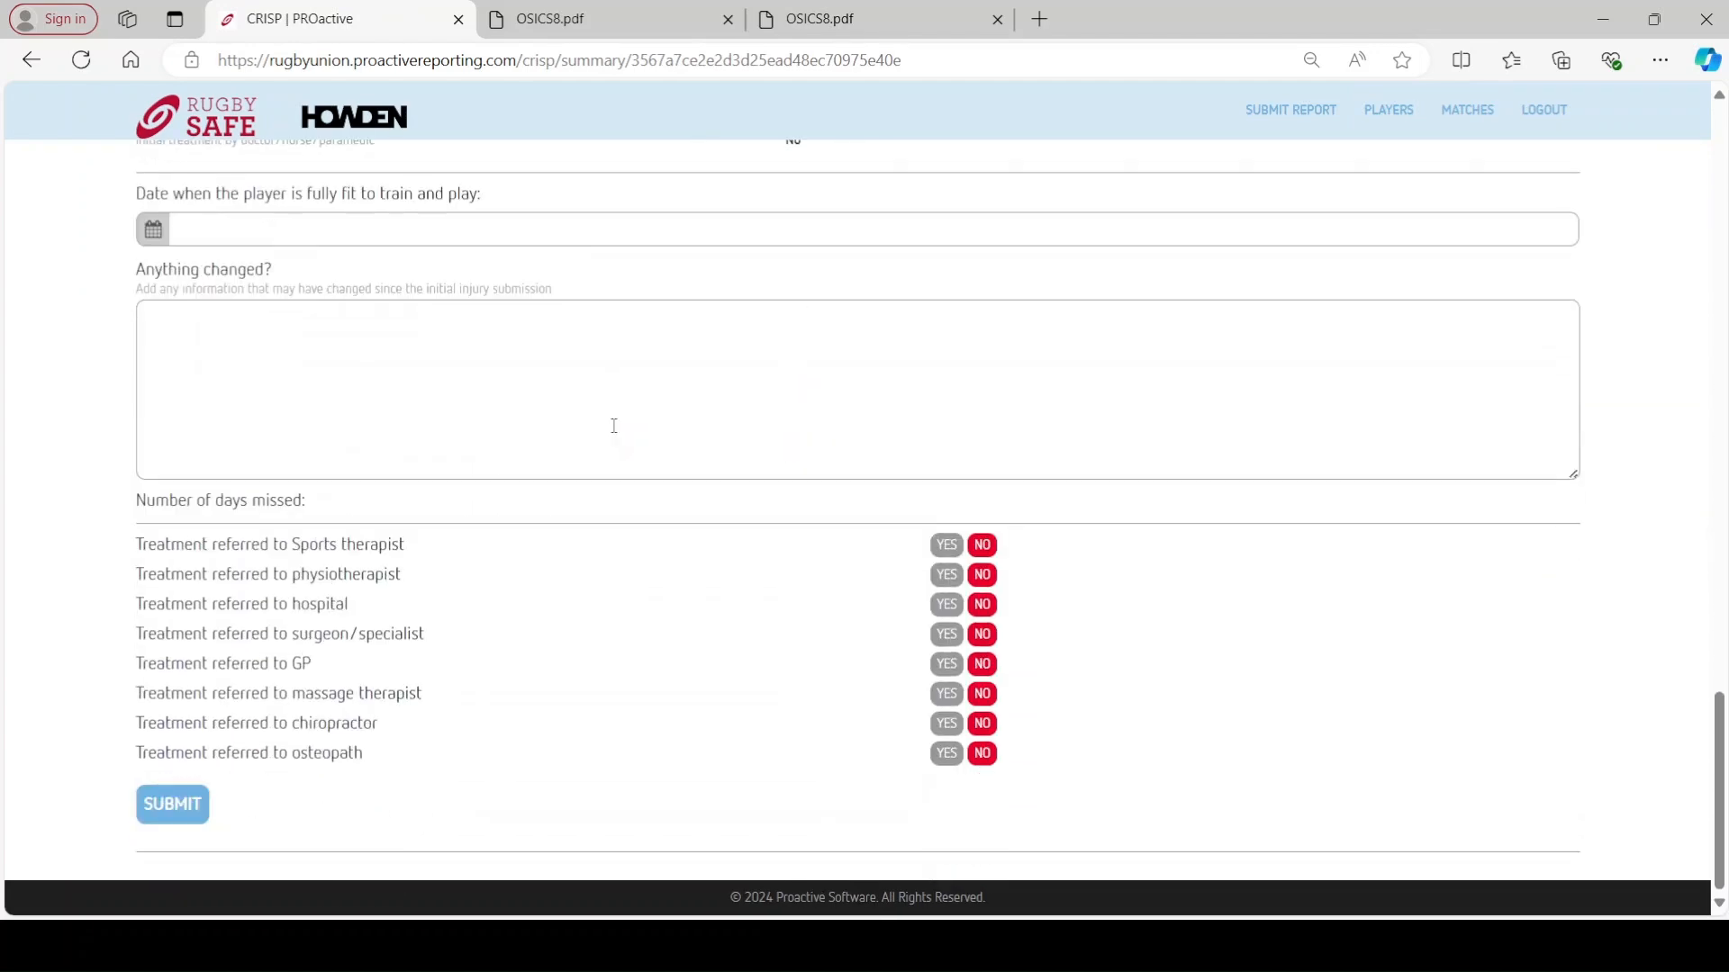
{"action": "scroll", "coordinate": [684, 435], "scroll_direction": "up", "scroll_amount": 3}
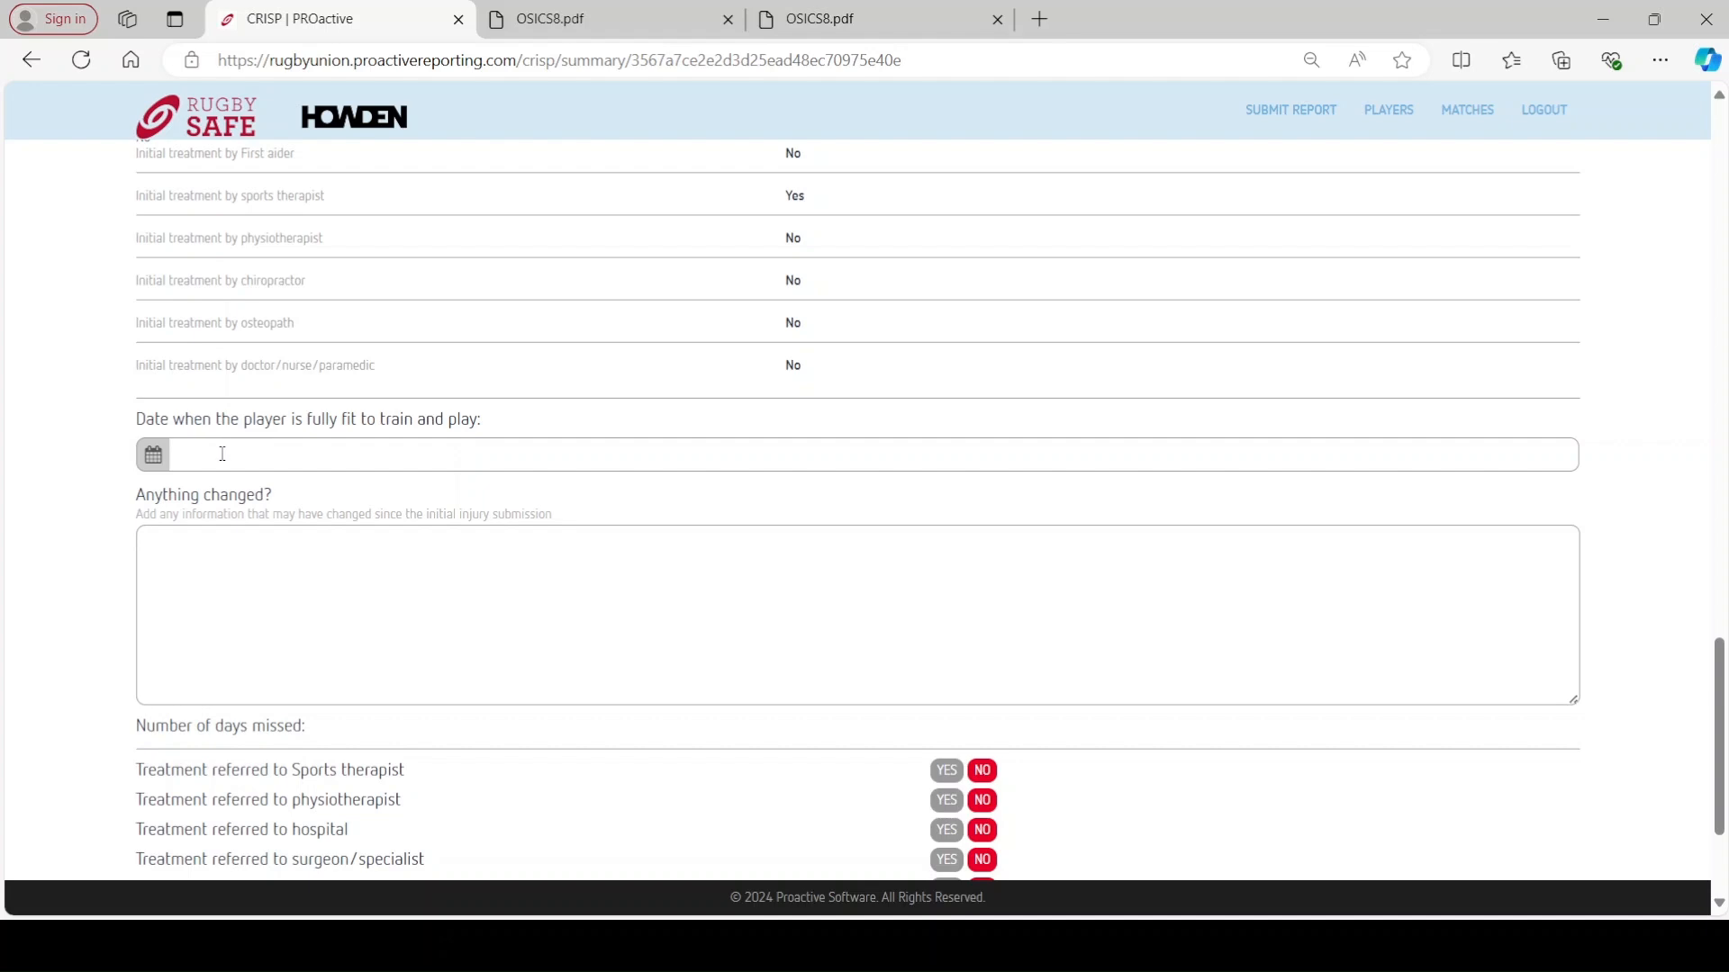
- Set the fit-to-play date to 22 Aug 2024
{"action": "left_click", "coordinate": [220, 453]}
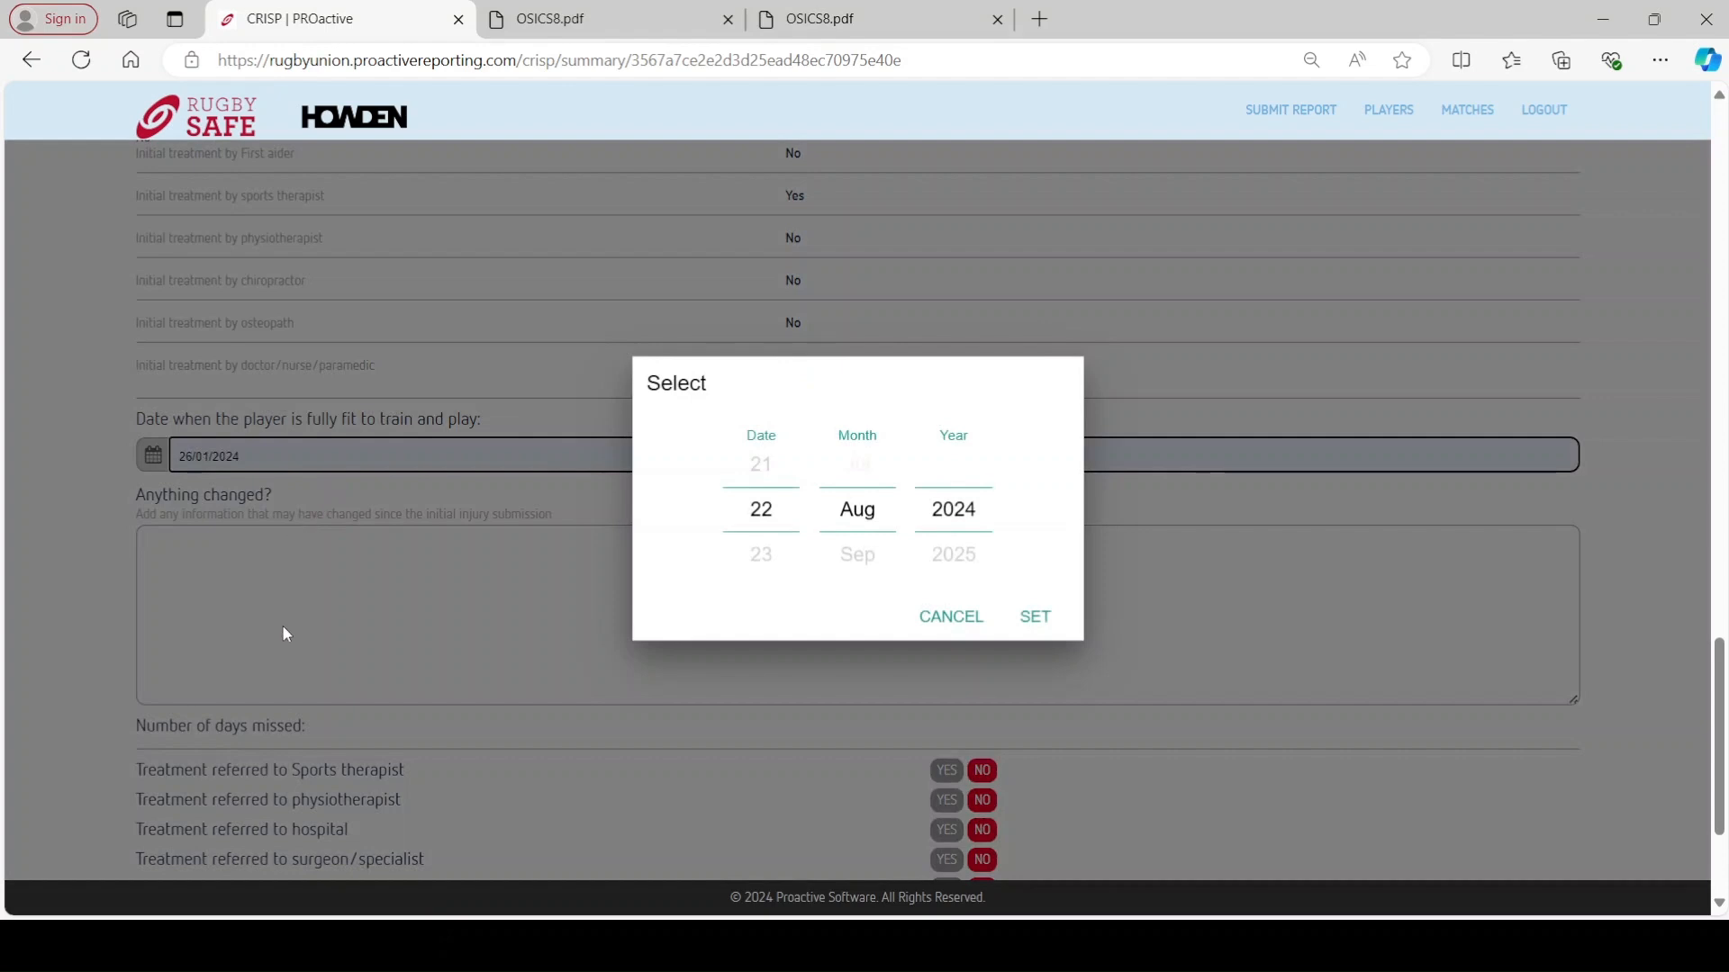
{"action": "left_click", "coordinate": [765, 523]}
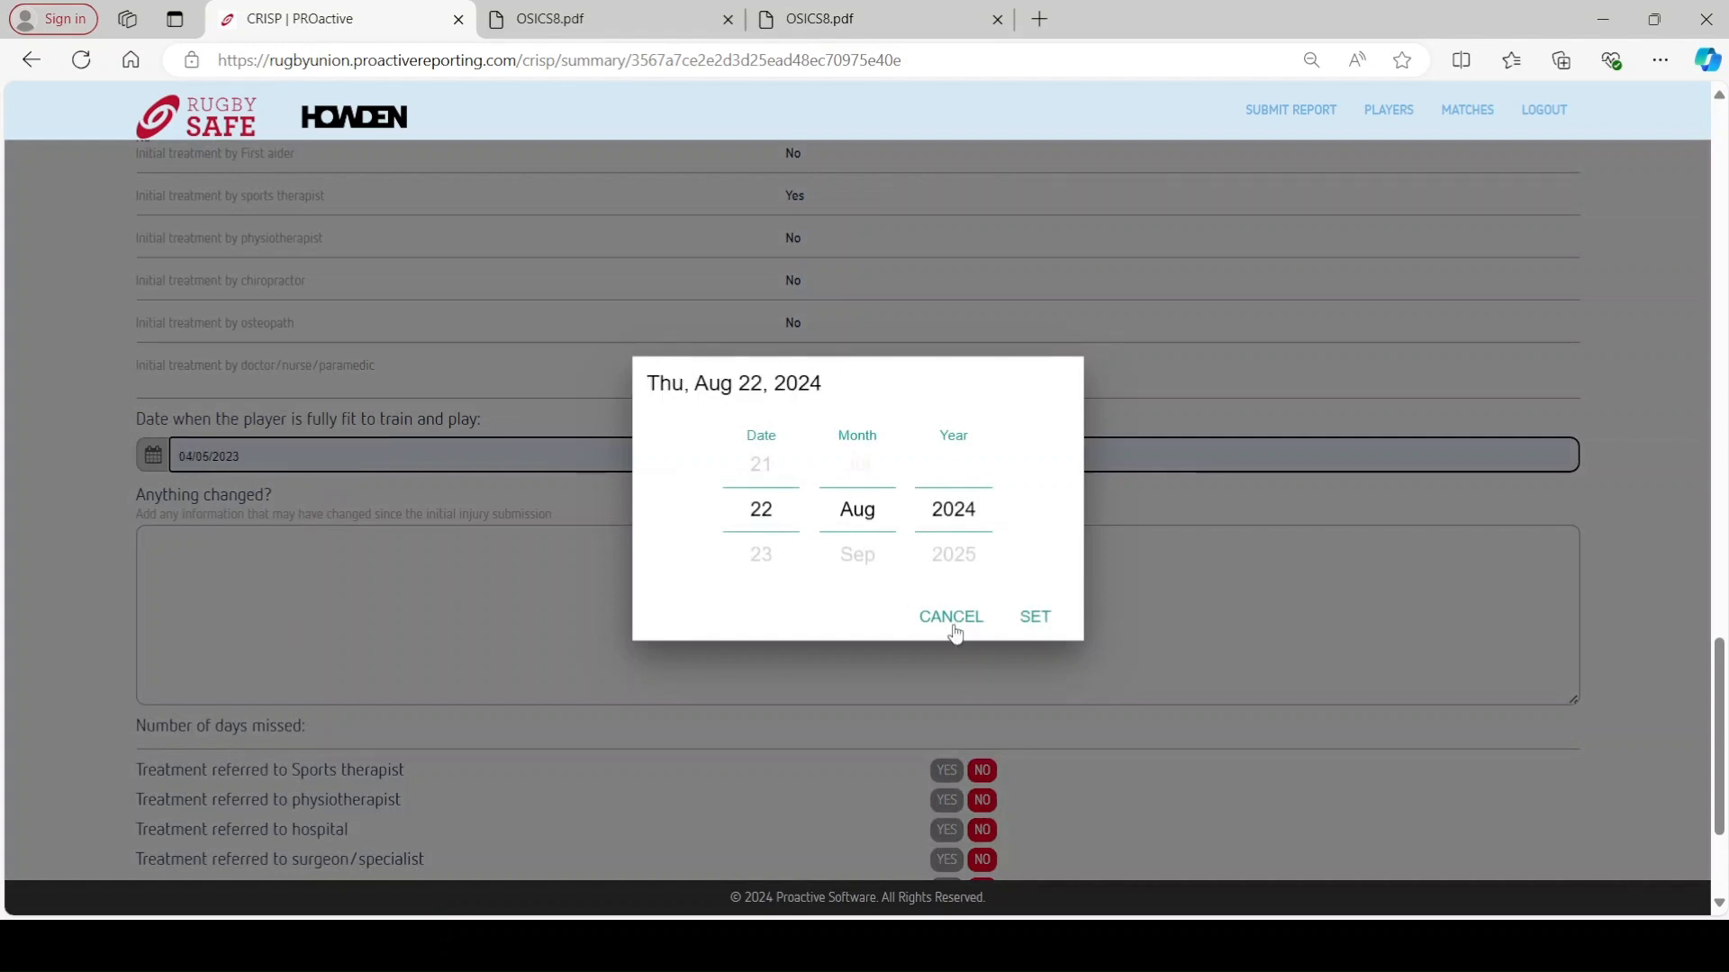
{"action": "left_click", "coordinate": [1034, 621]}
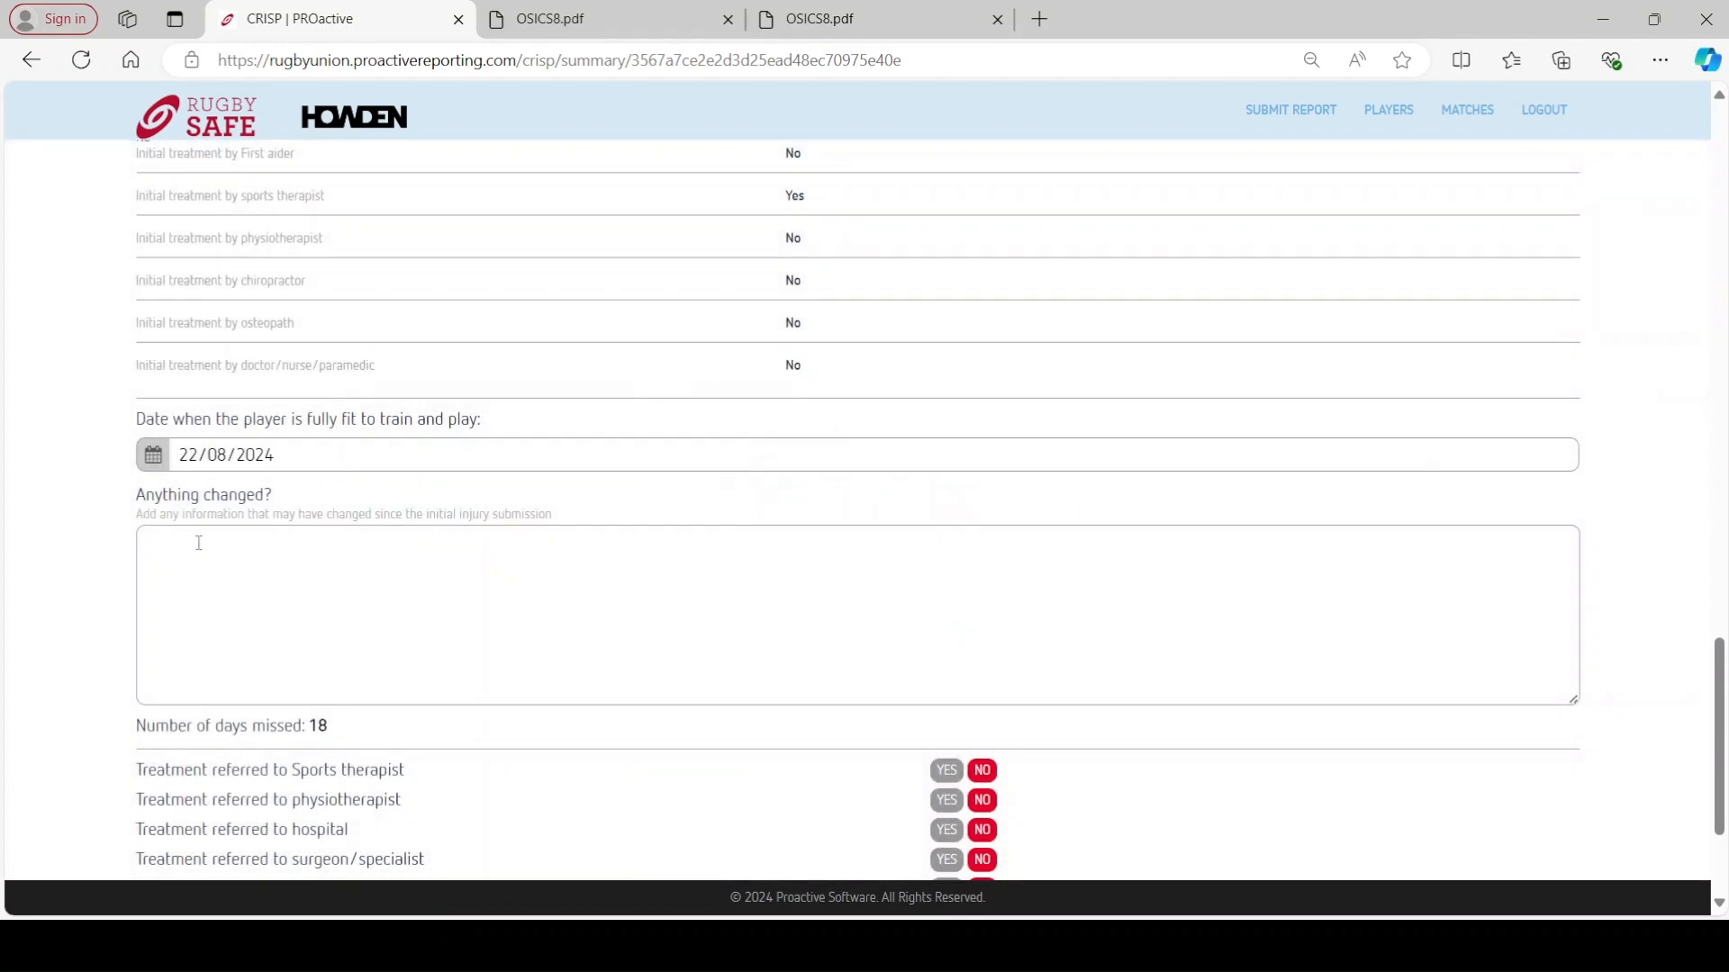
{"action": "left_click", "coordinate": [198, 542]}
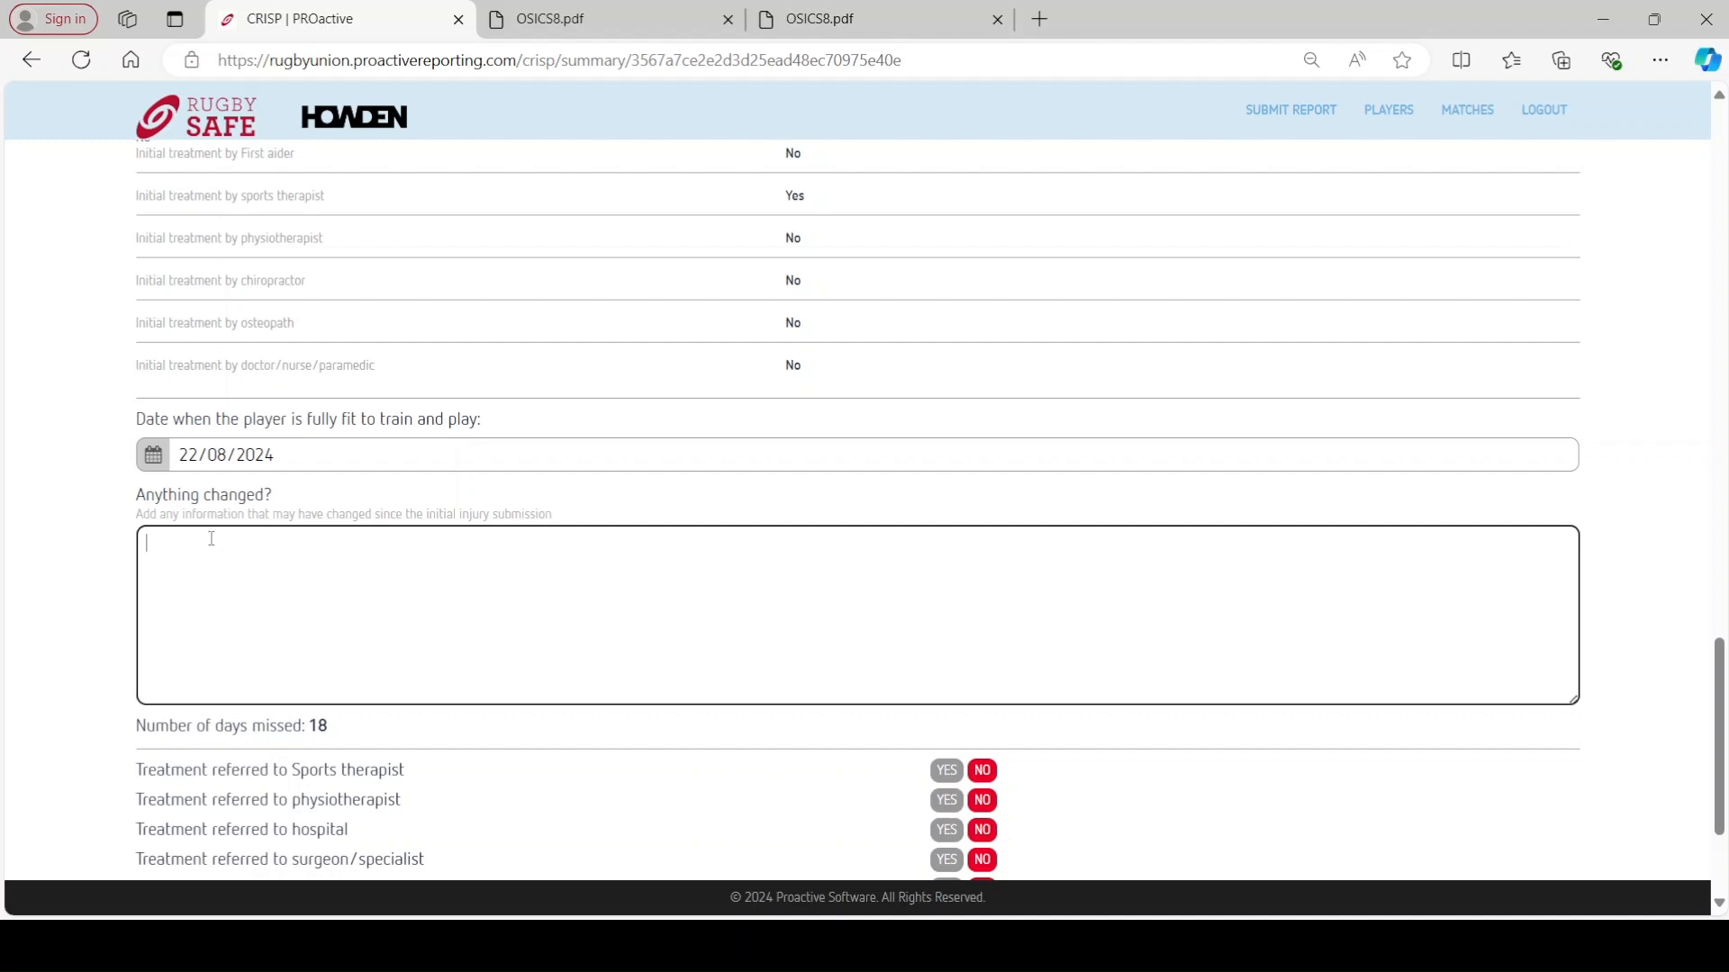
- Add hospital and surgeon/specialist treatment referrals, save the update, and go back home
{"action": "scroll", "coordinate": [206, 537], "scroll_direction": "down", "scroll_amount": 1}
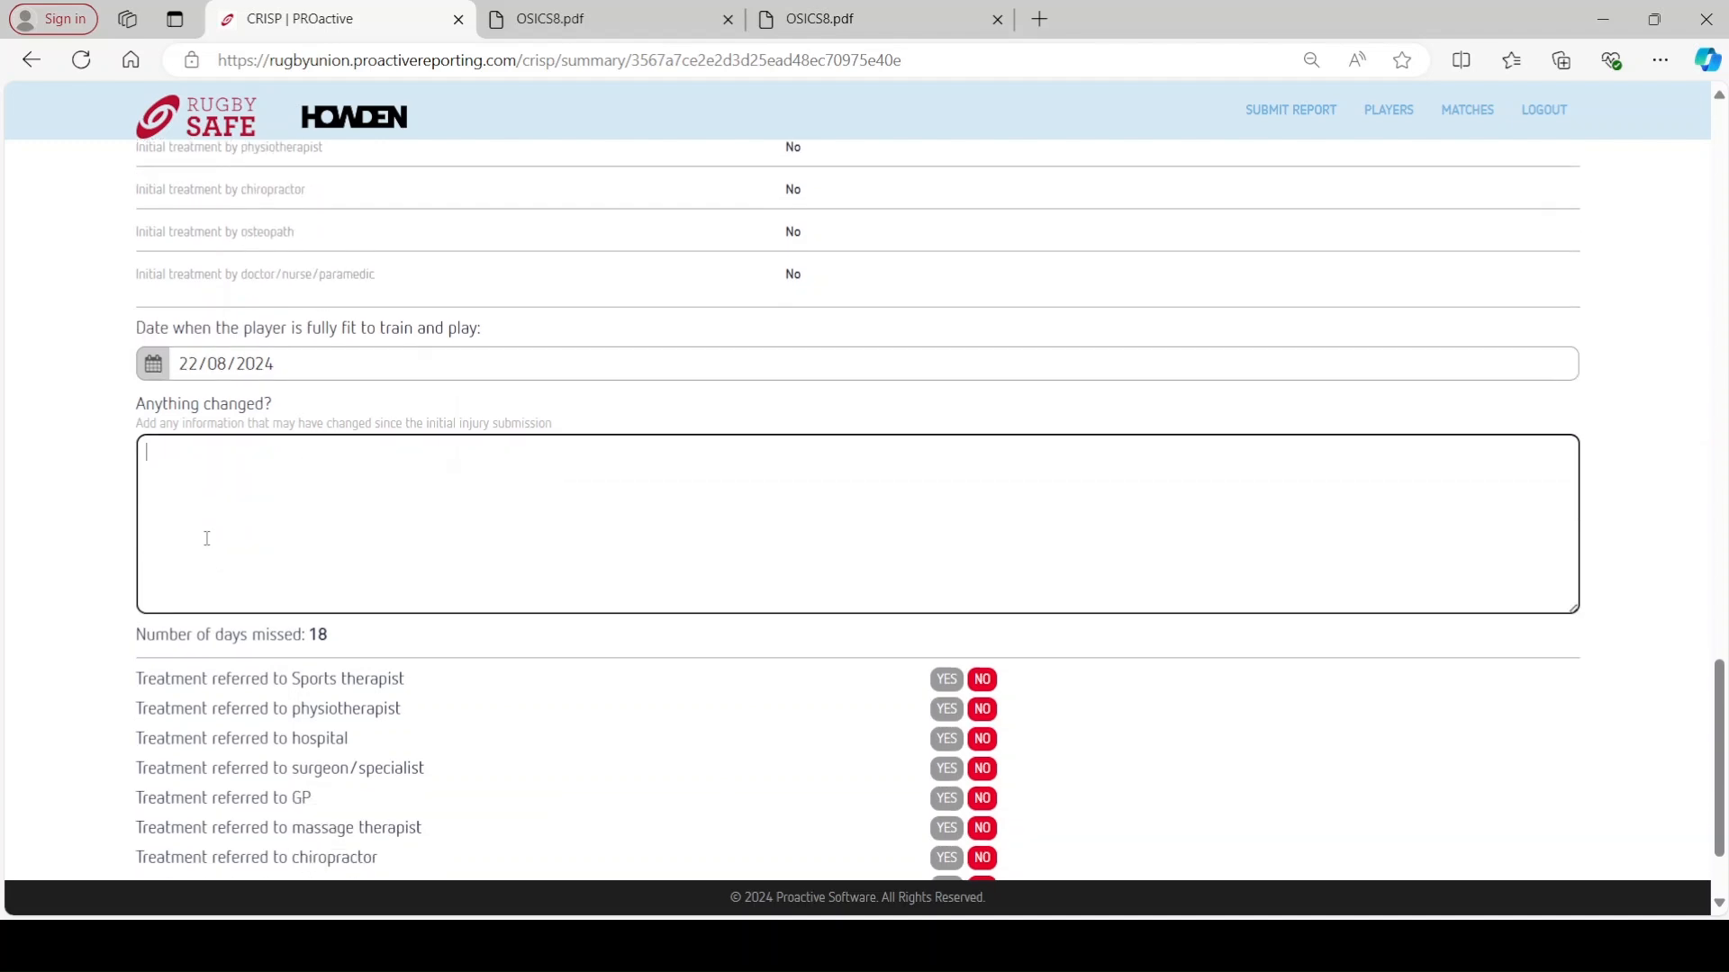
{"action": "scroll", "coordinate": [220, 556], "scroll_direction": "down", "scroll_amount": 1}
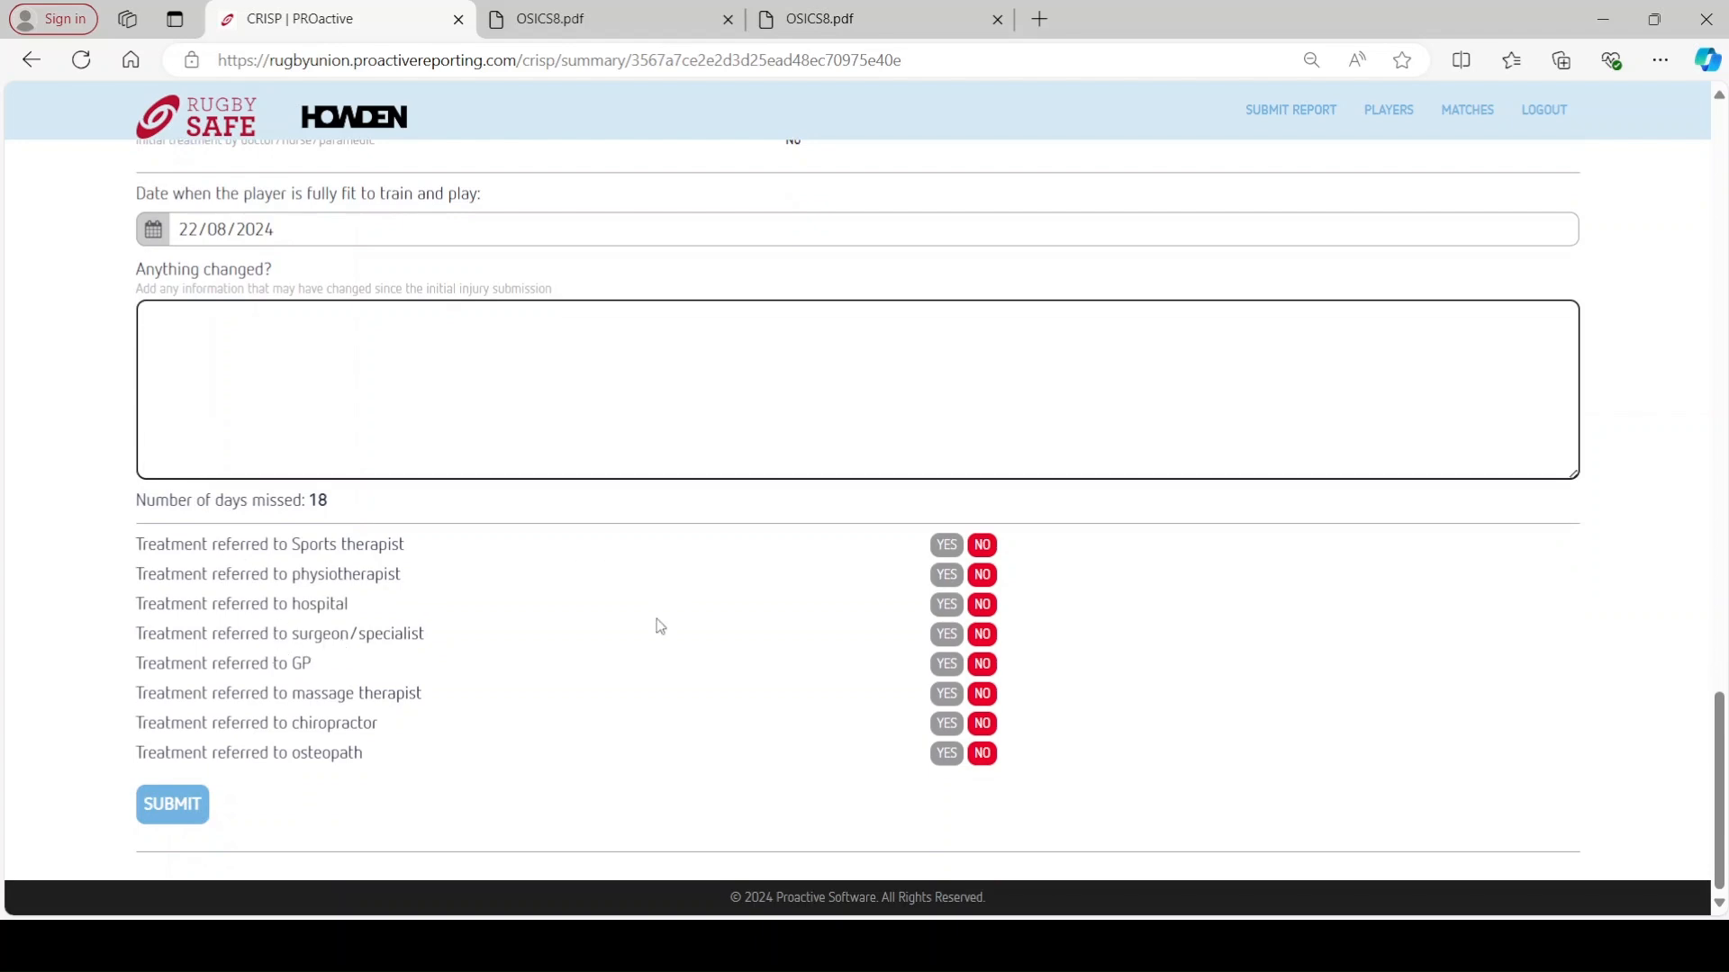
{"action": "left_click", "coordinate": [957, 615]}
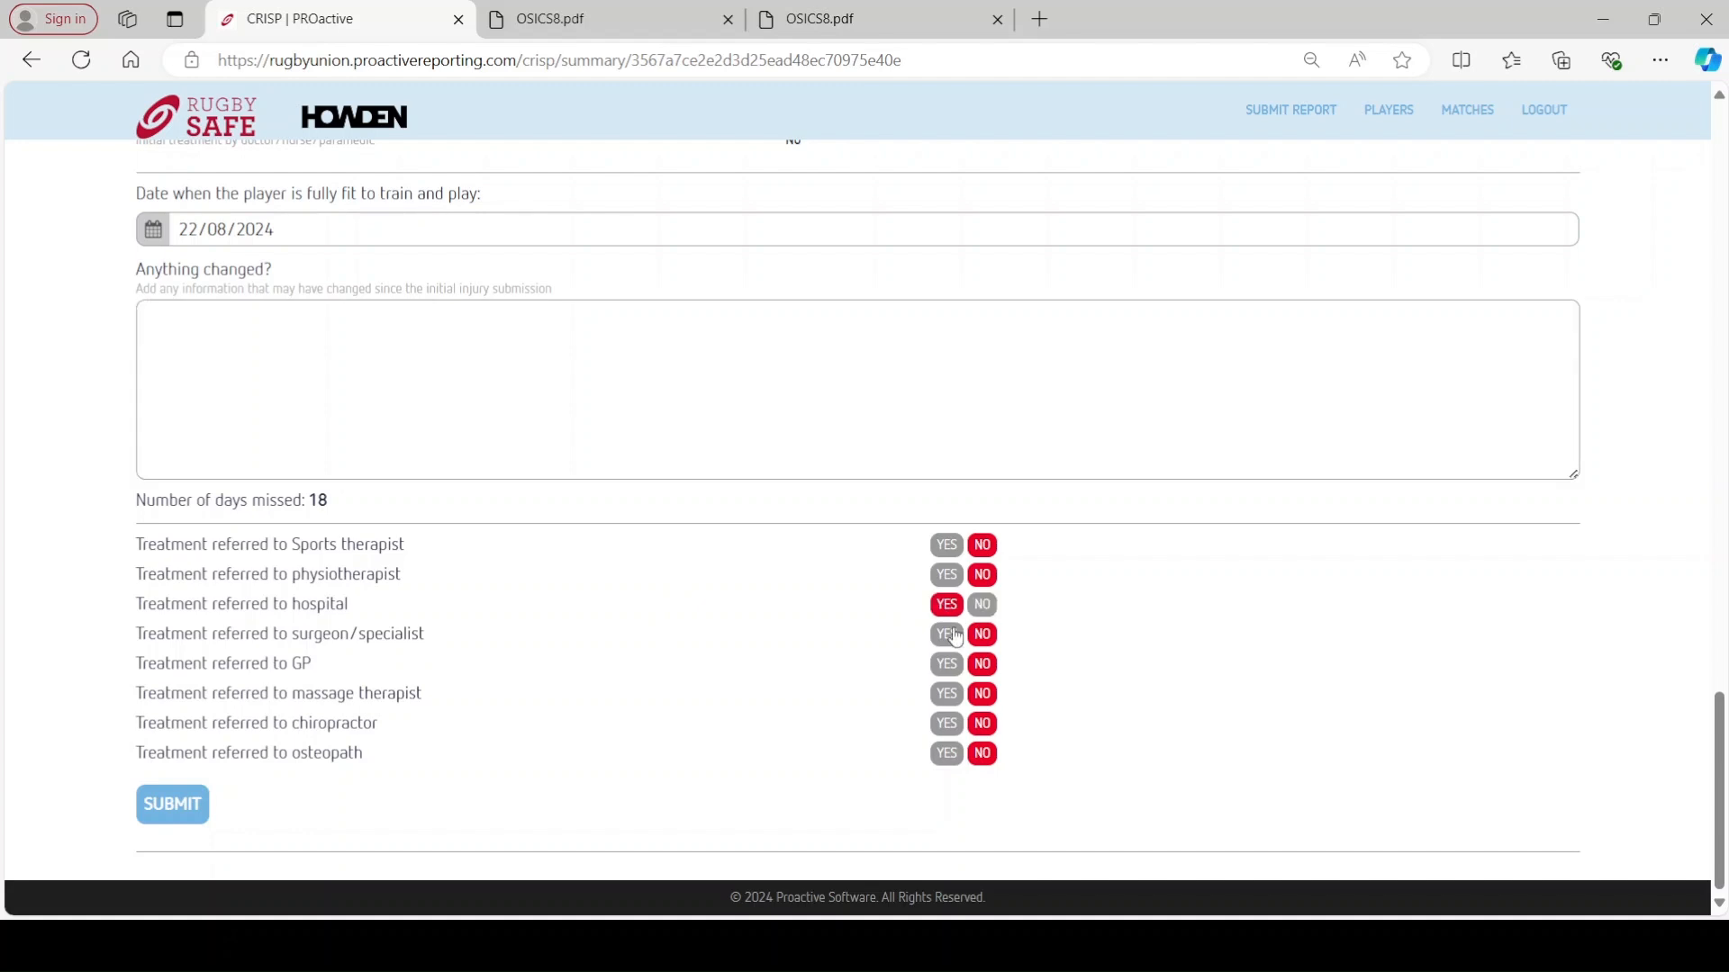
{"action": "left_click", "coordinate": [950, 636]}
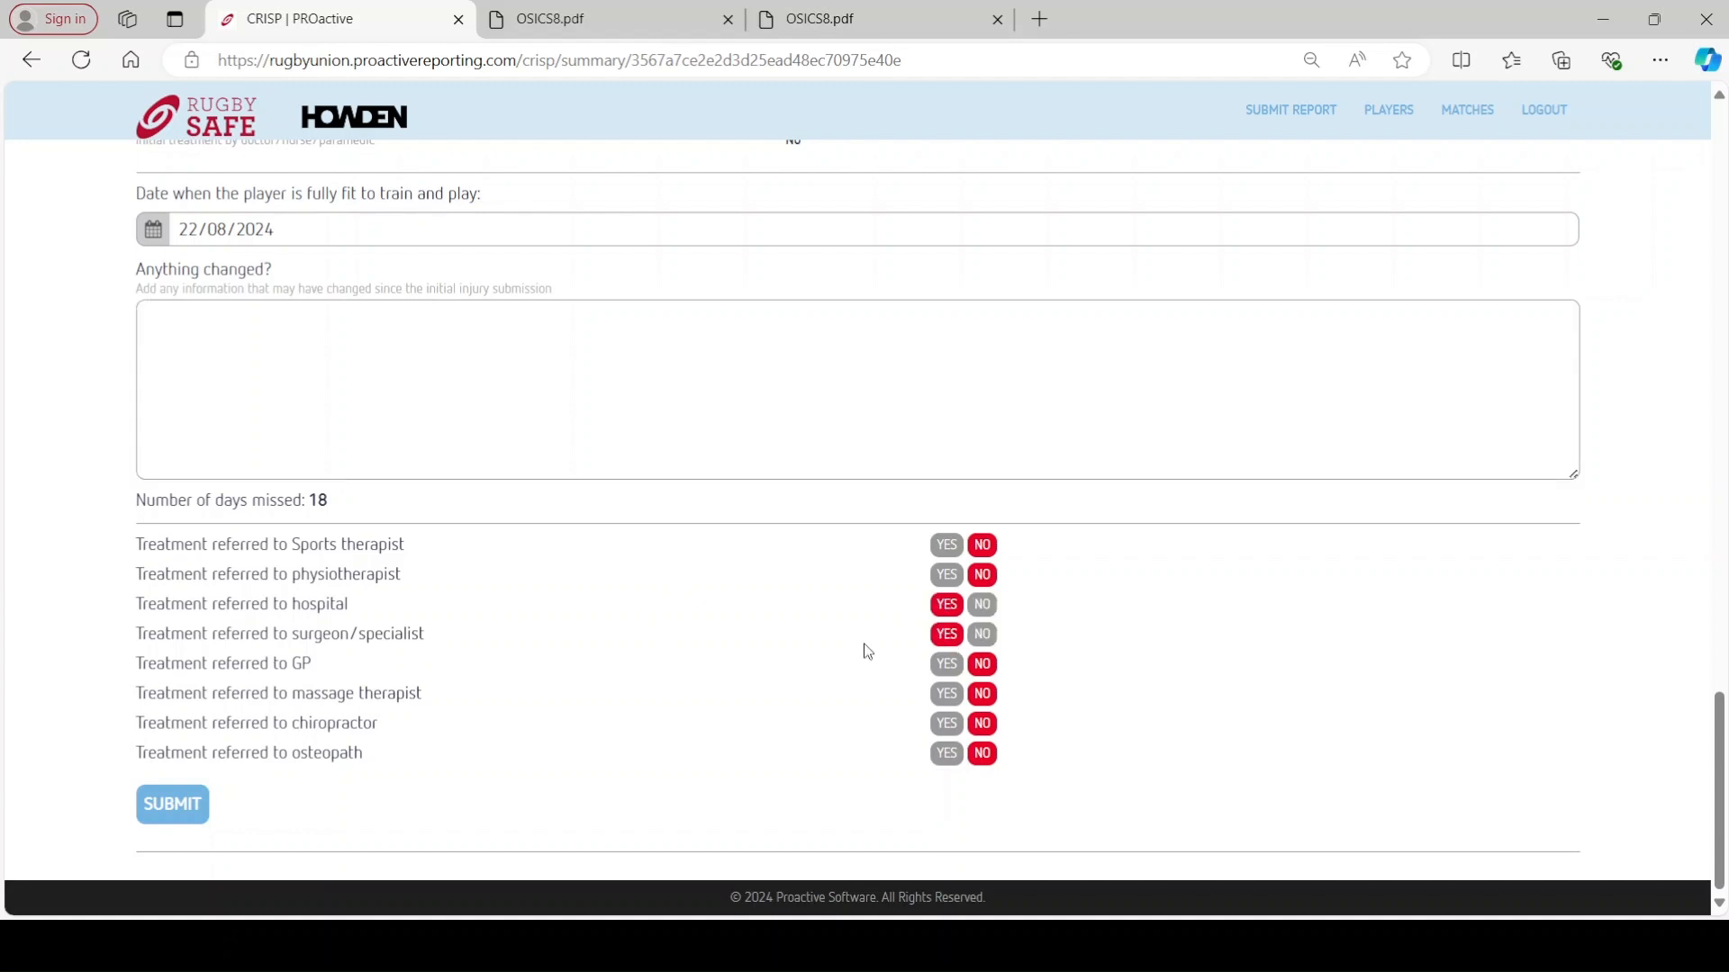
{"action": "left_click", "coordinate": [165, 816]}
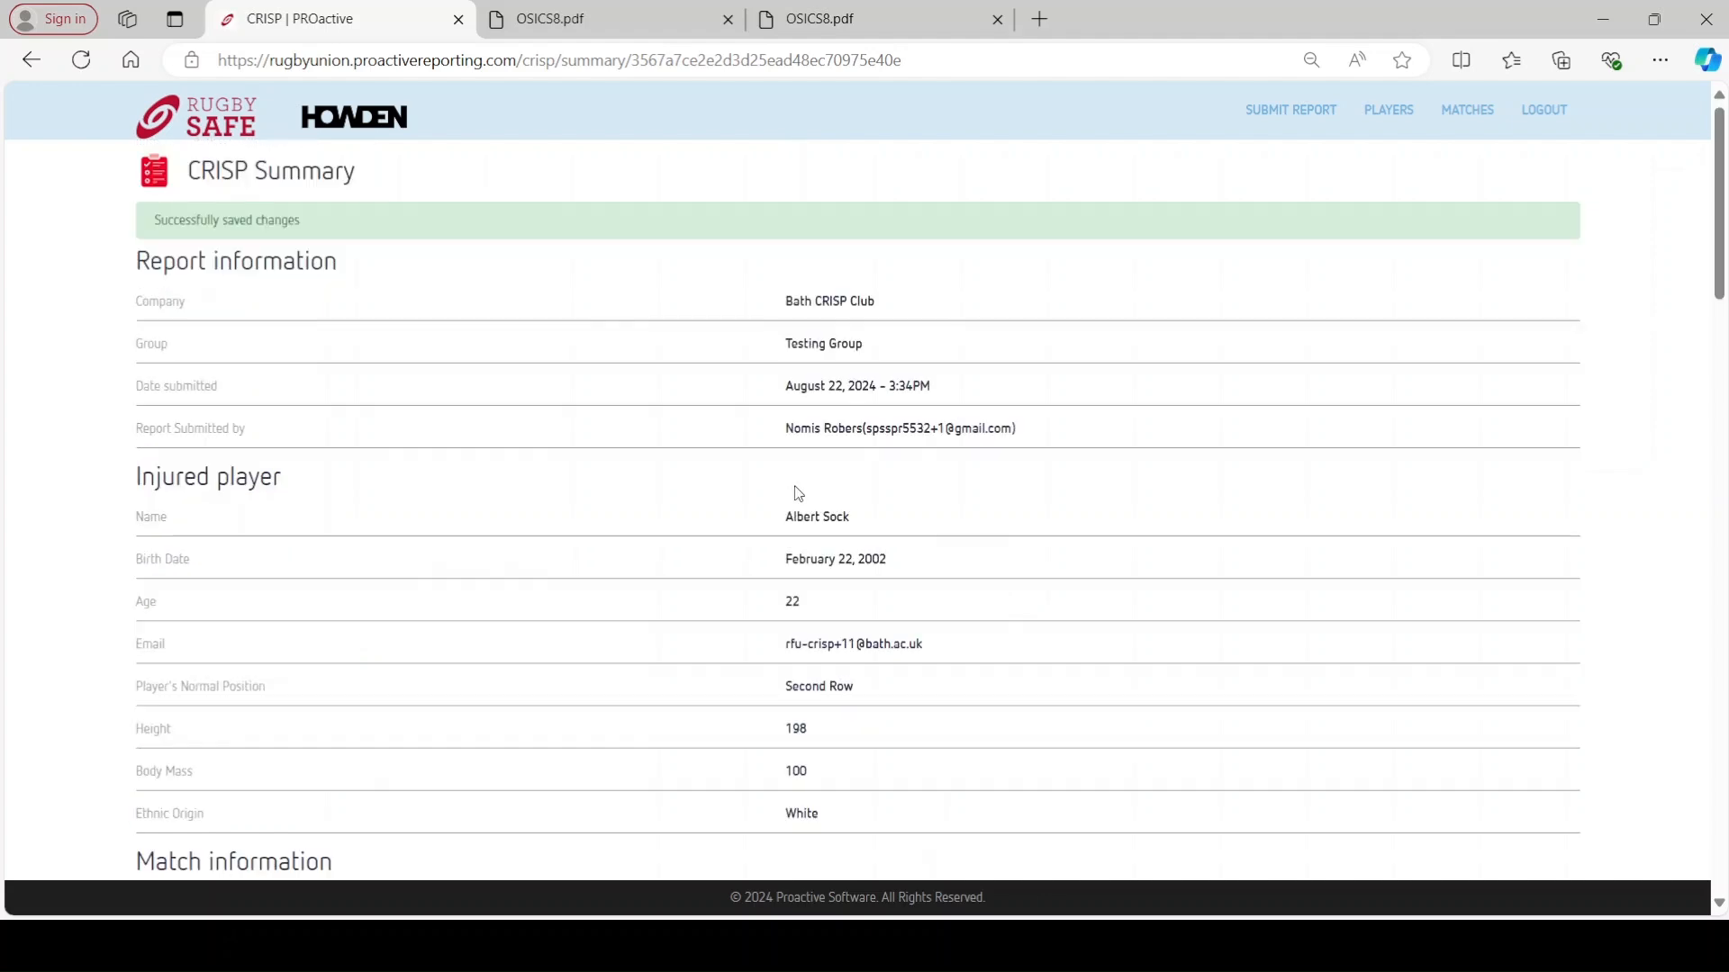
{"action": "left_click", "coordinate": [1292, 113]}
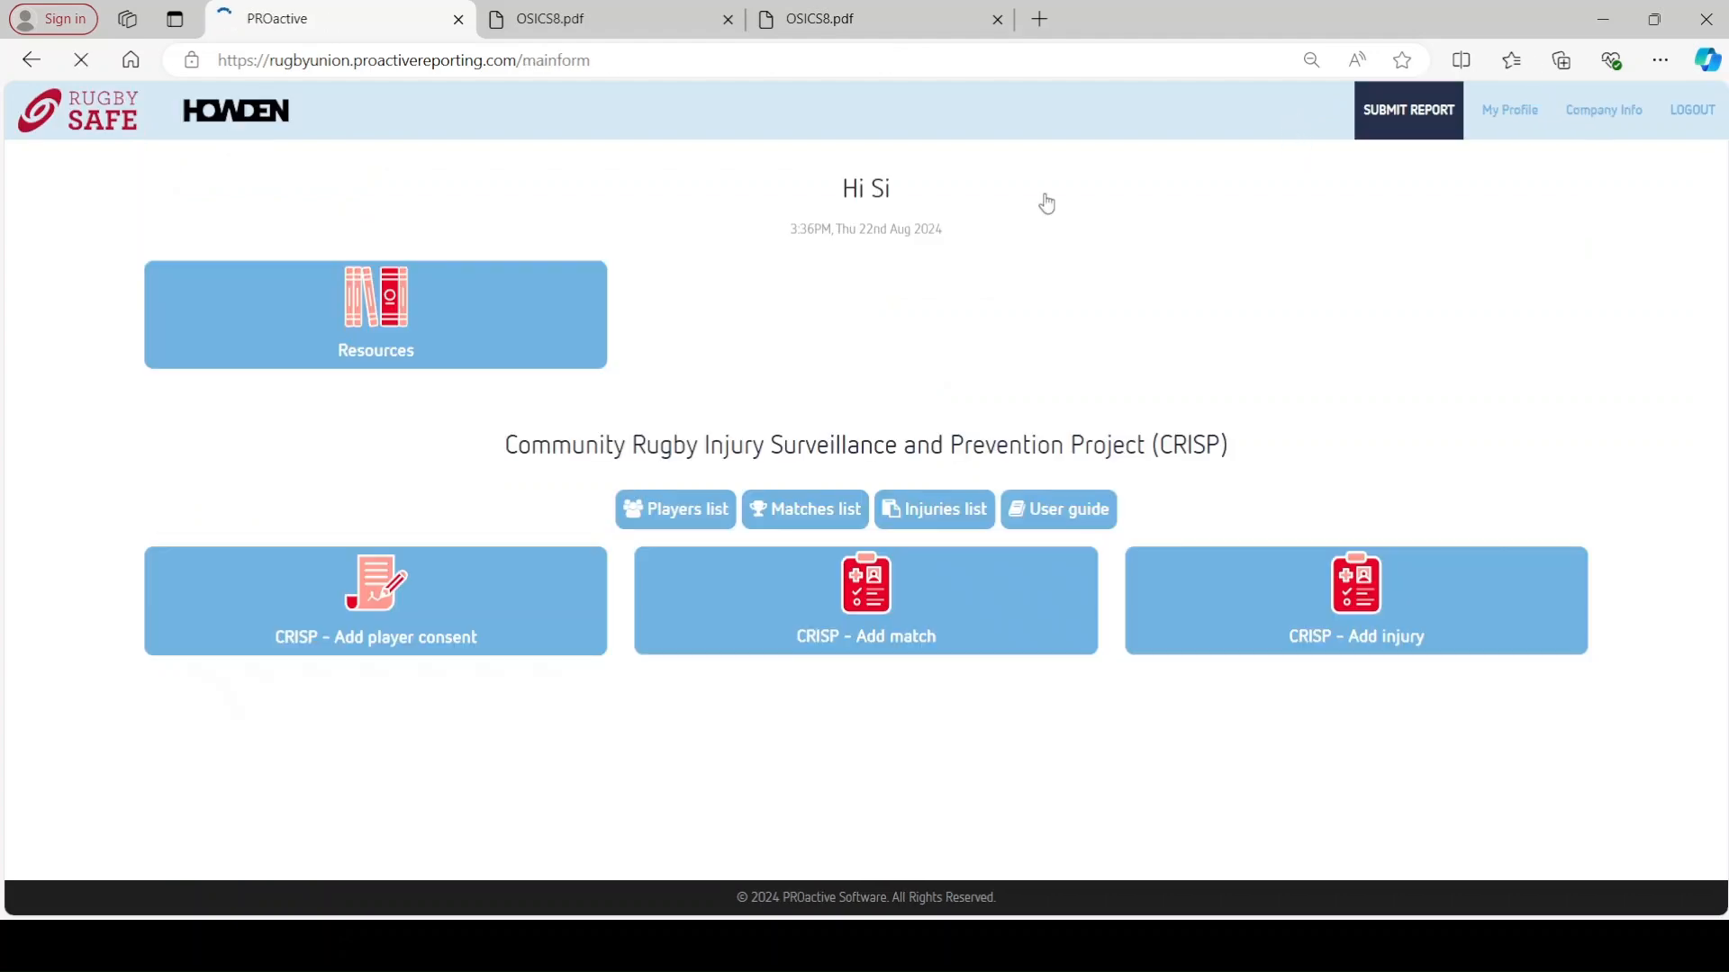